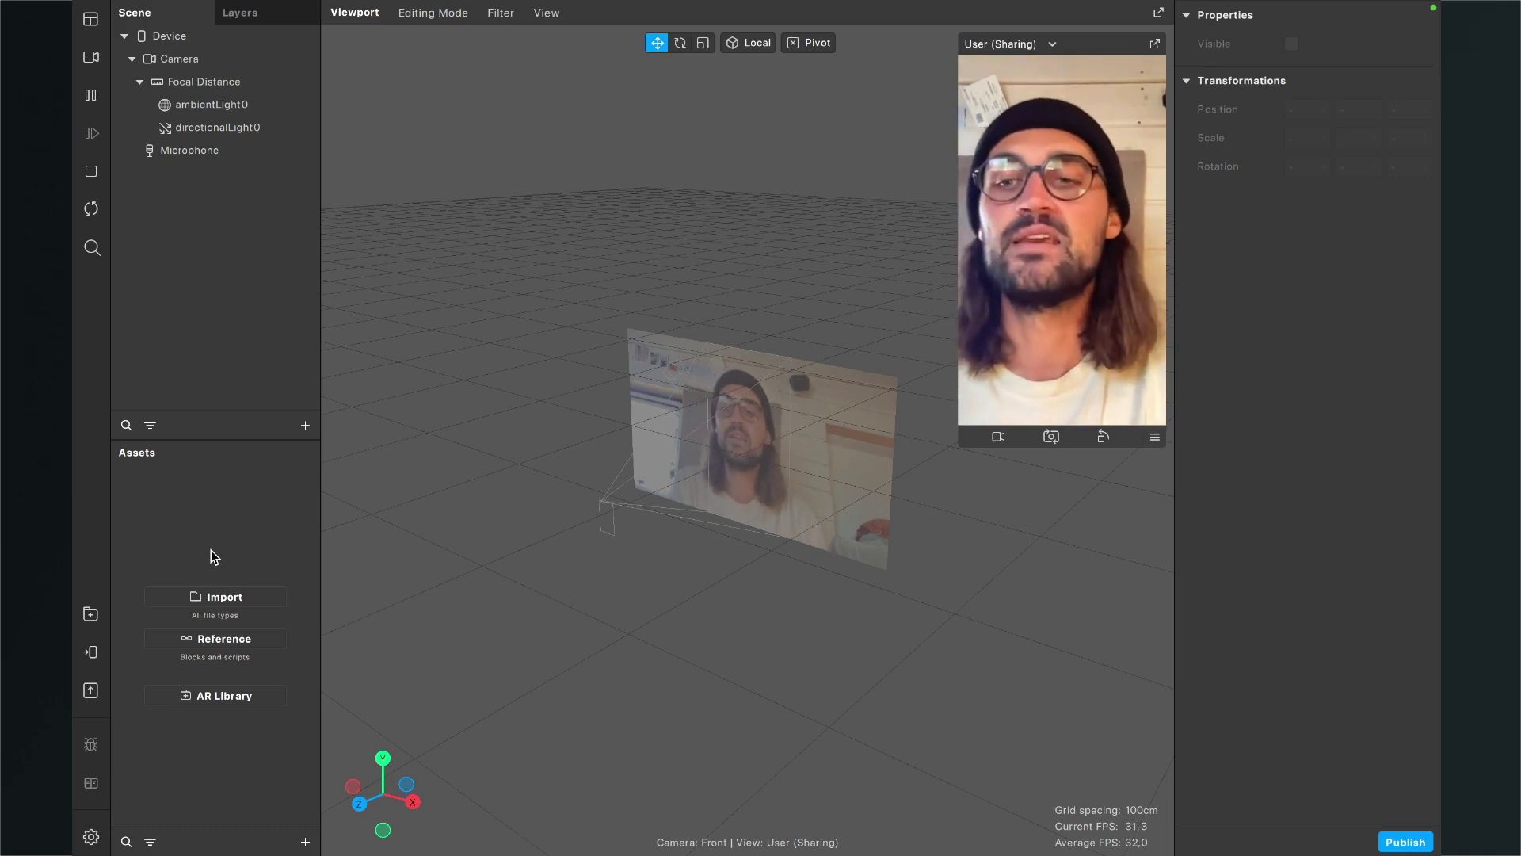
- Import Start.png into the project as a texture
click(217, 596)
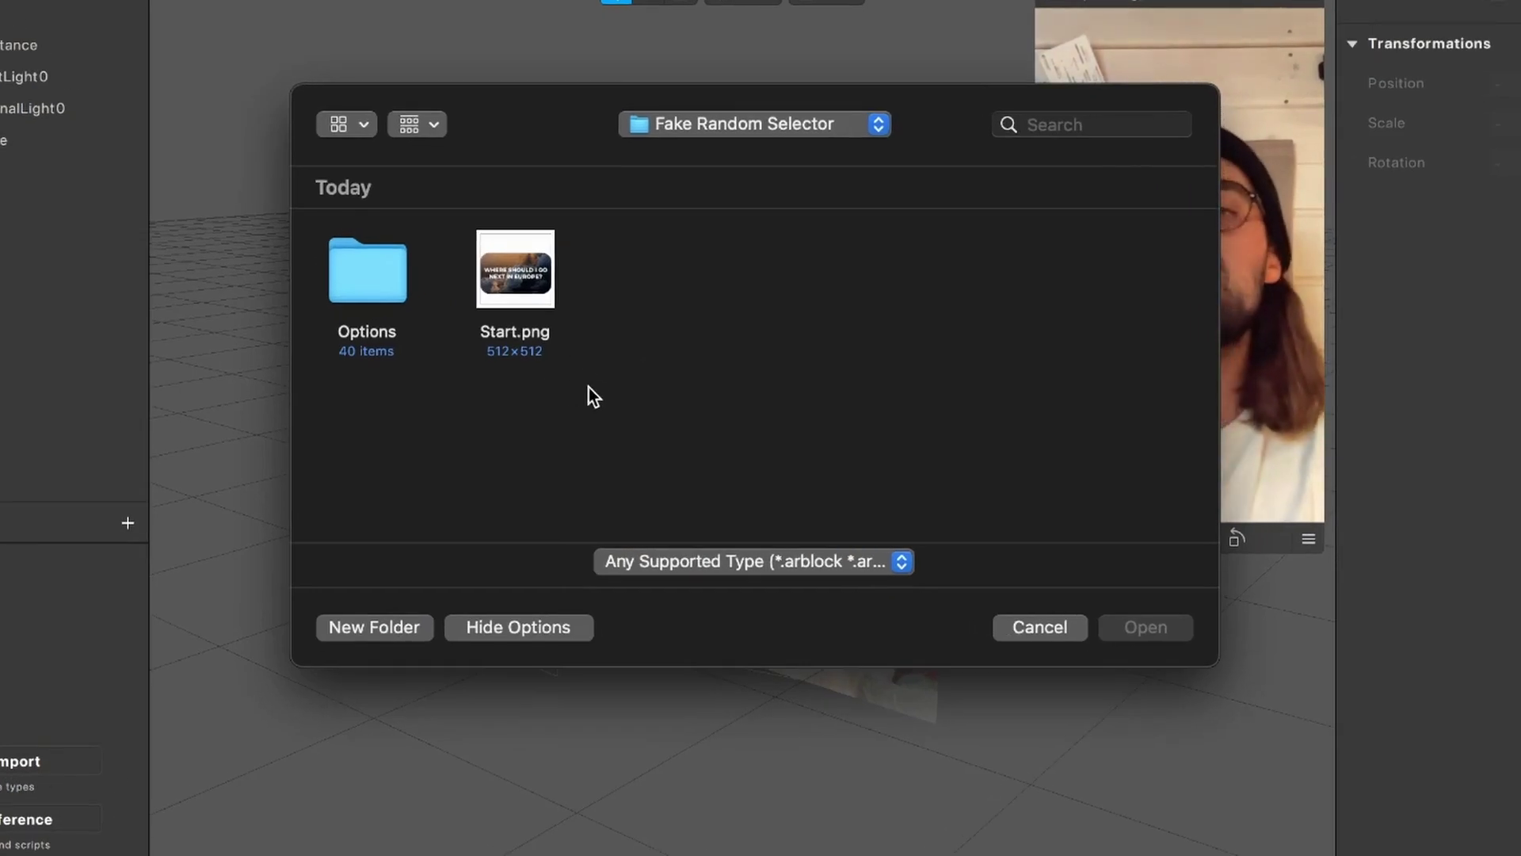
click(525, 264)
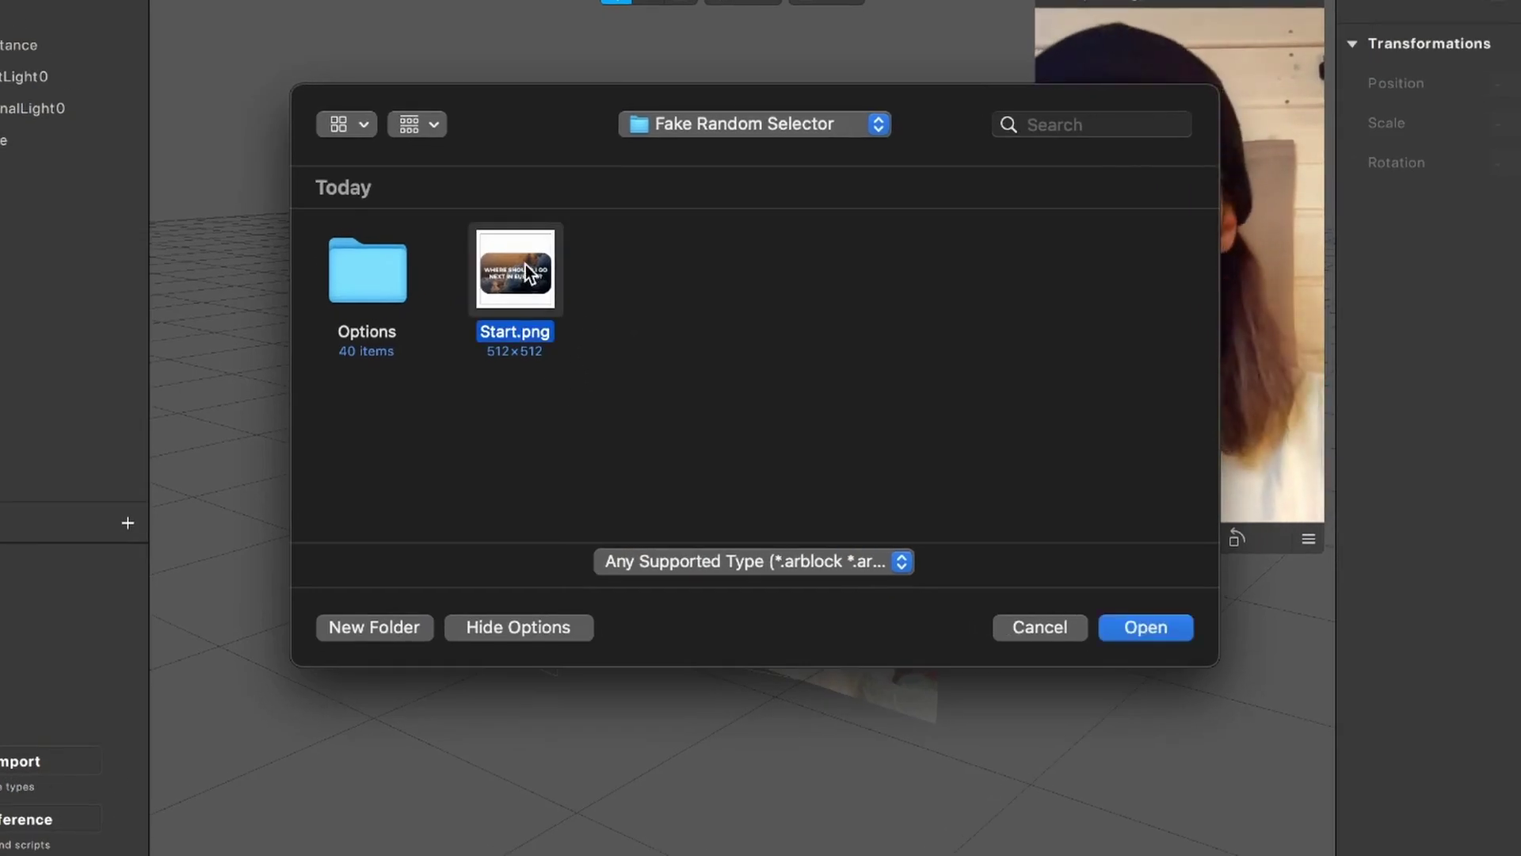
click(1135, 628)
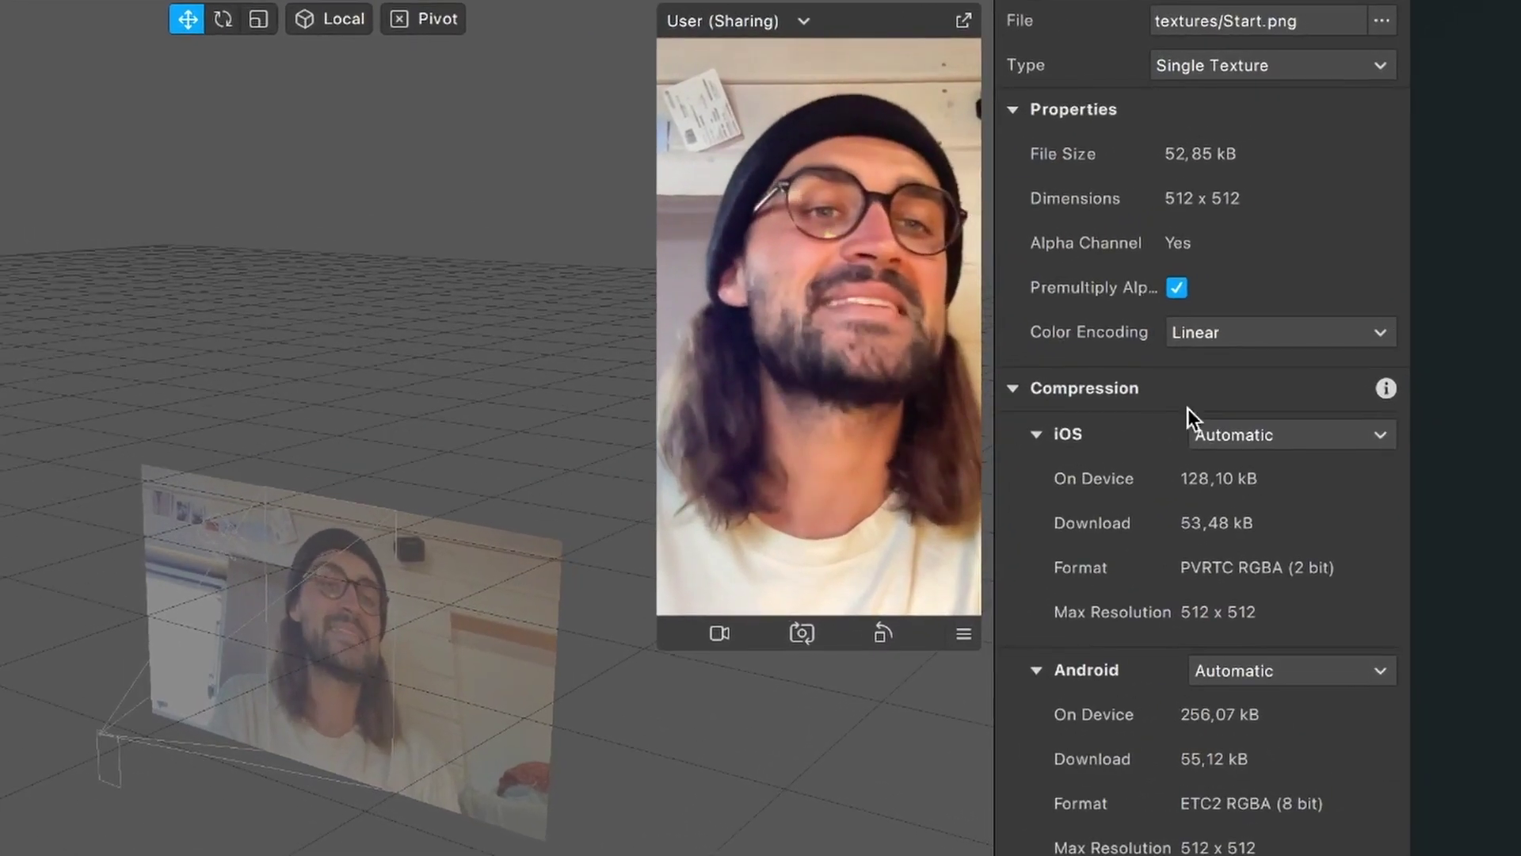
- Set the Start texture's iOS, Android and Older Android compression to None
click(1312, 311)
click(1236, 500)
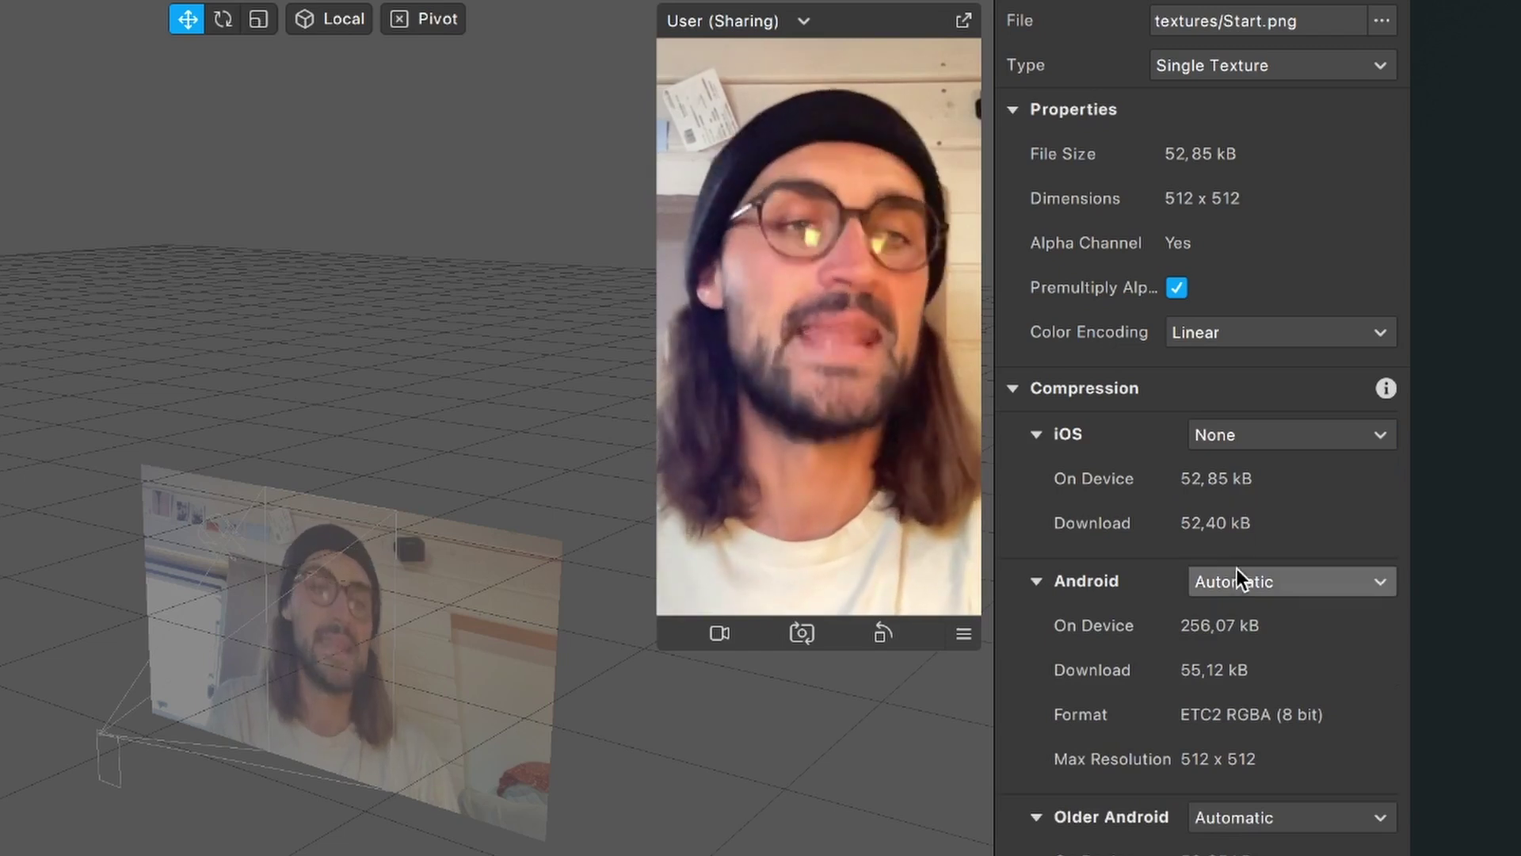
click(1234, 582)
click(1209, 655)
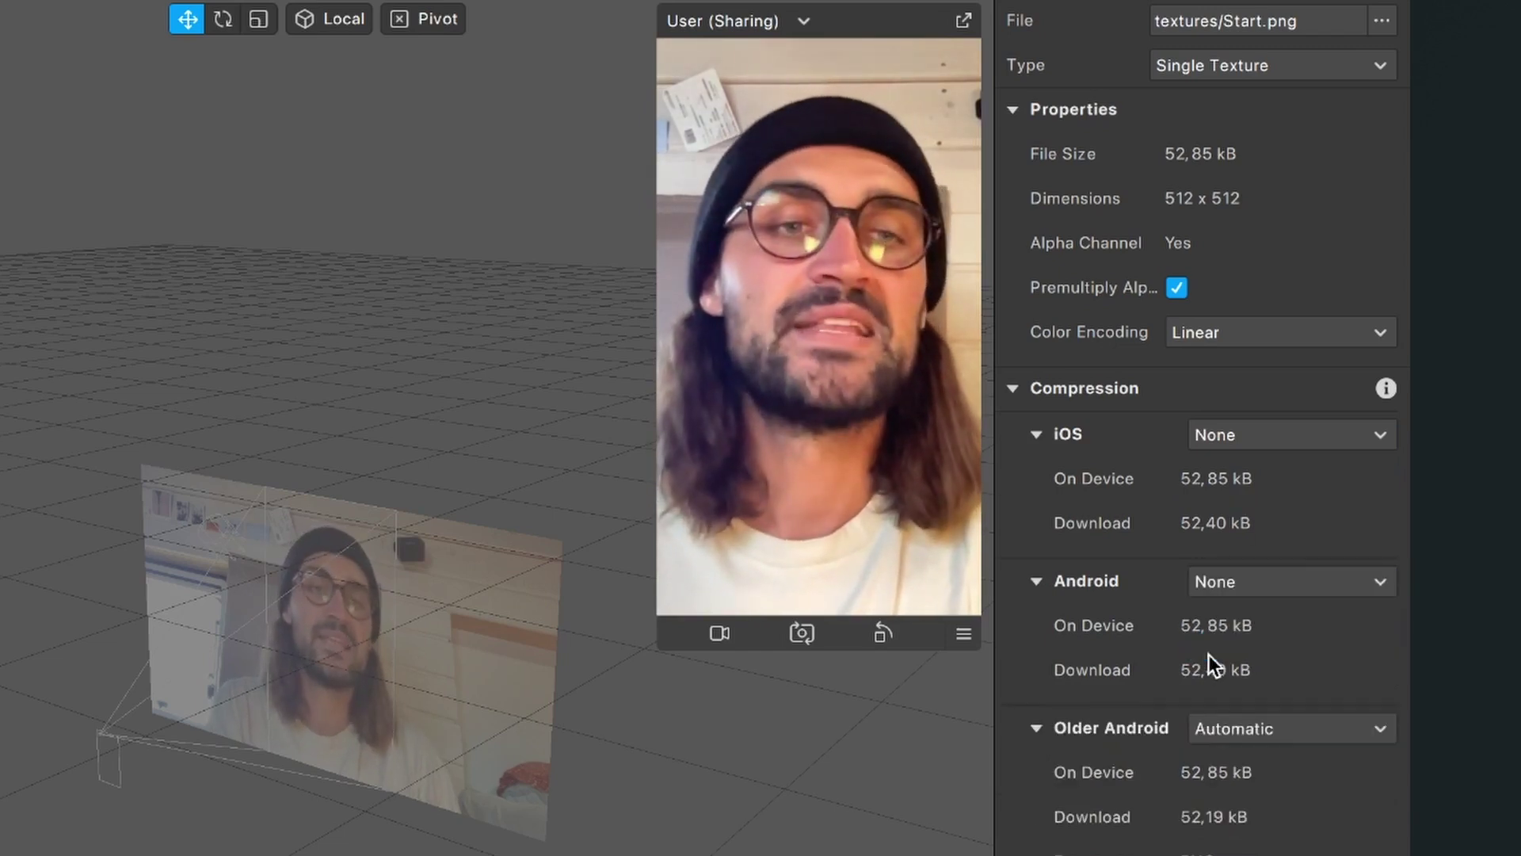
click(1250, 730)
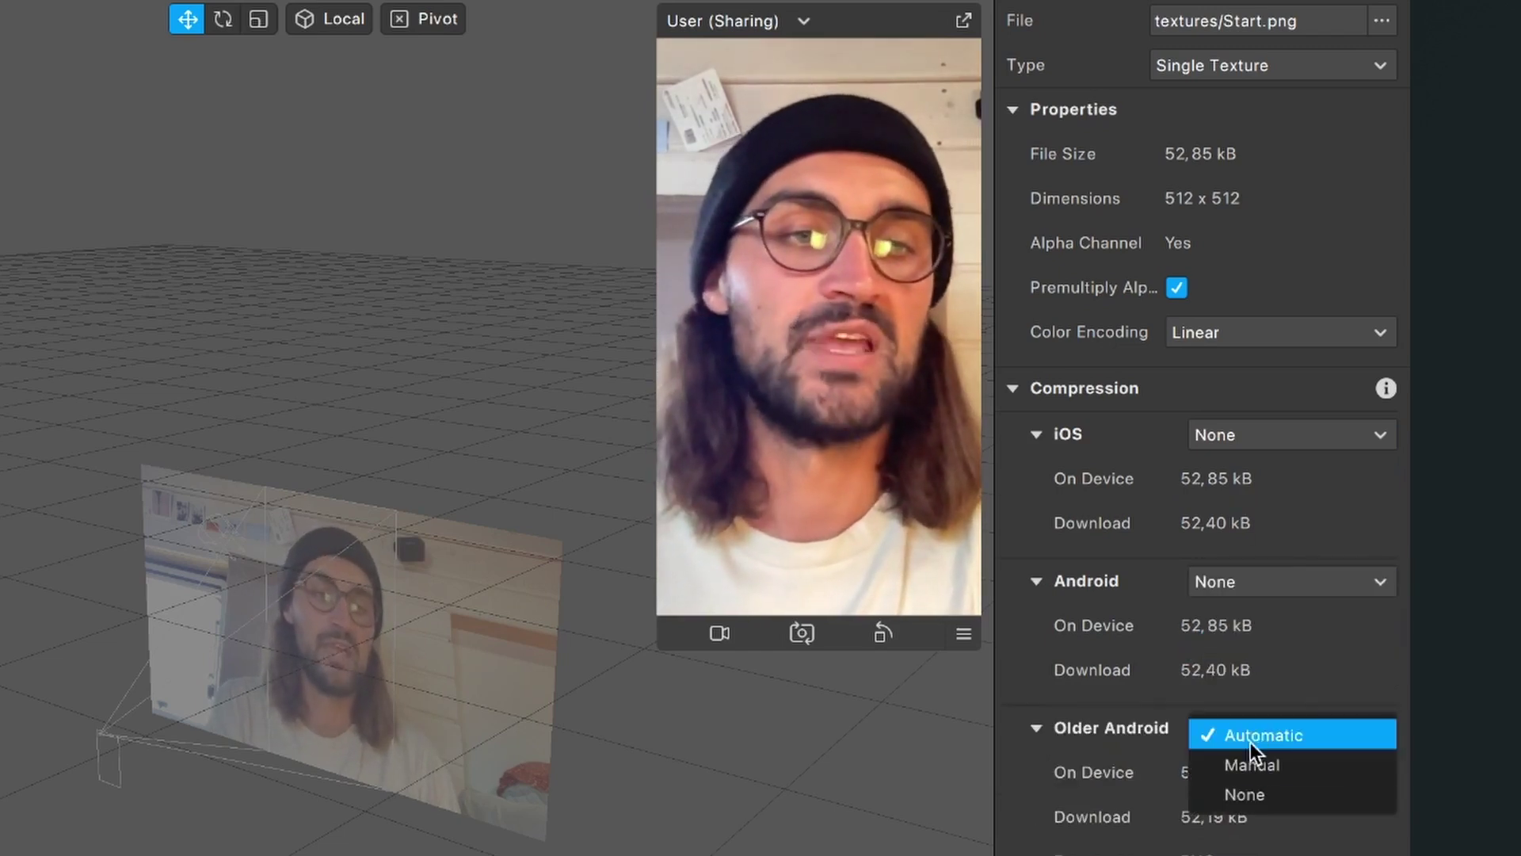
click(1248, 801)
click(702, 644)
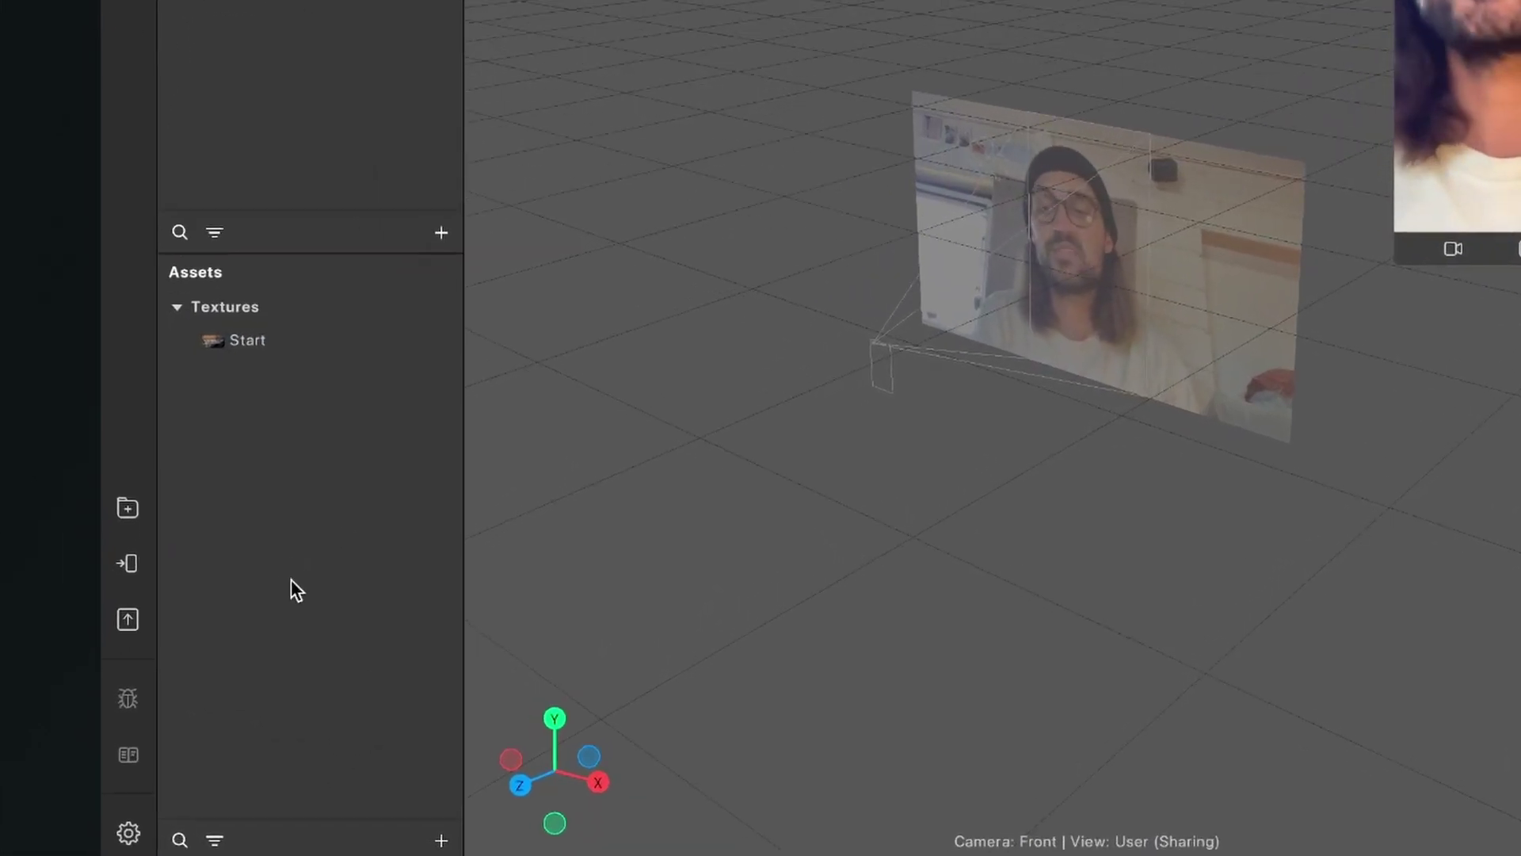
- Create a new animation sequence asset named Options
click(441, 840)
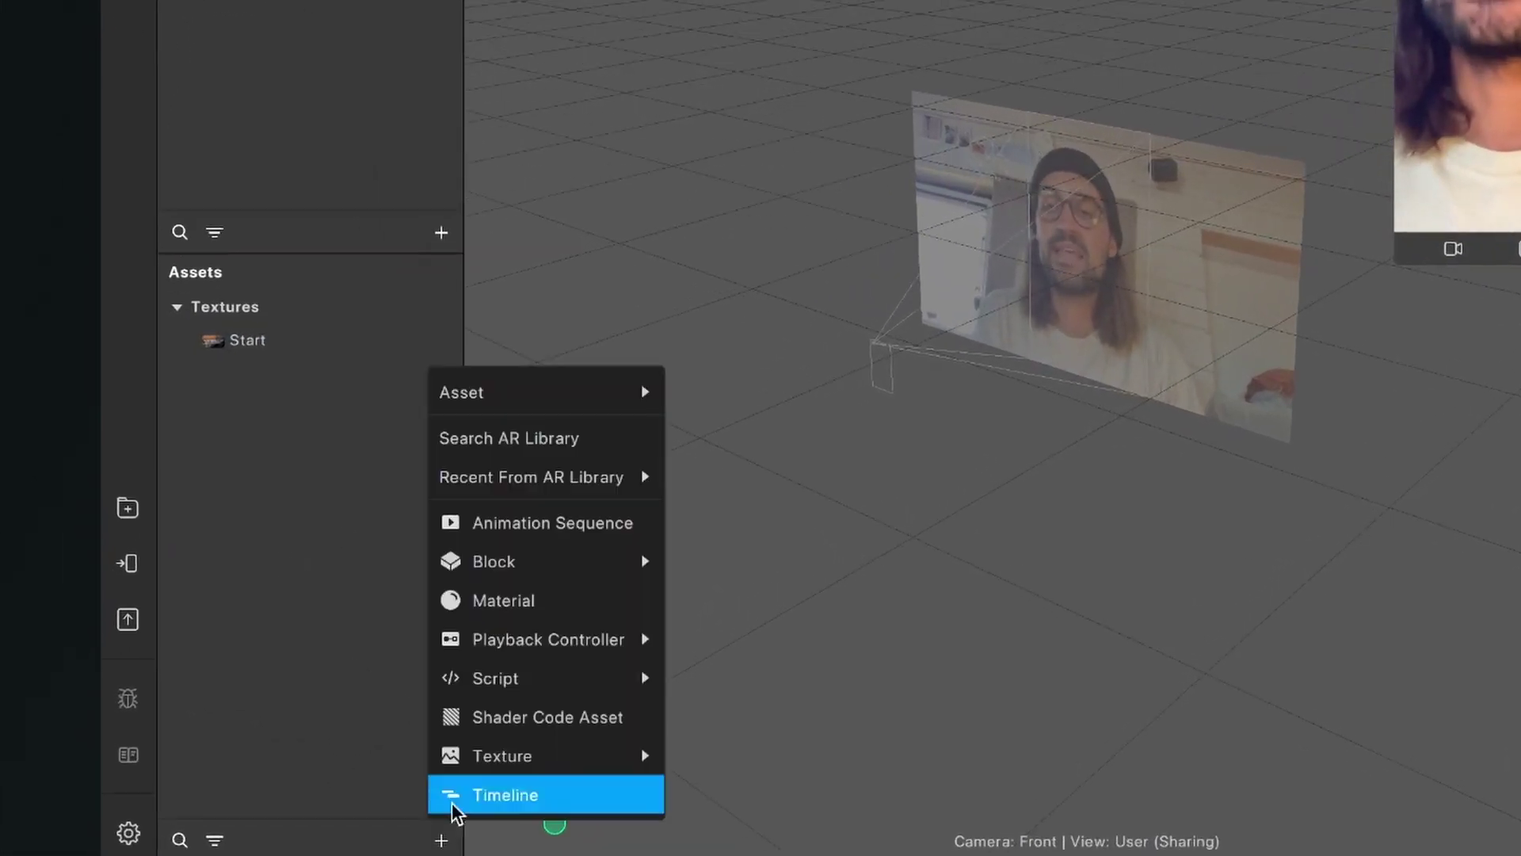
click(552, 523)
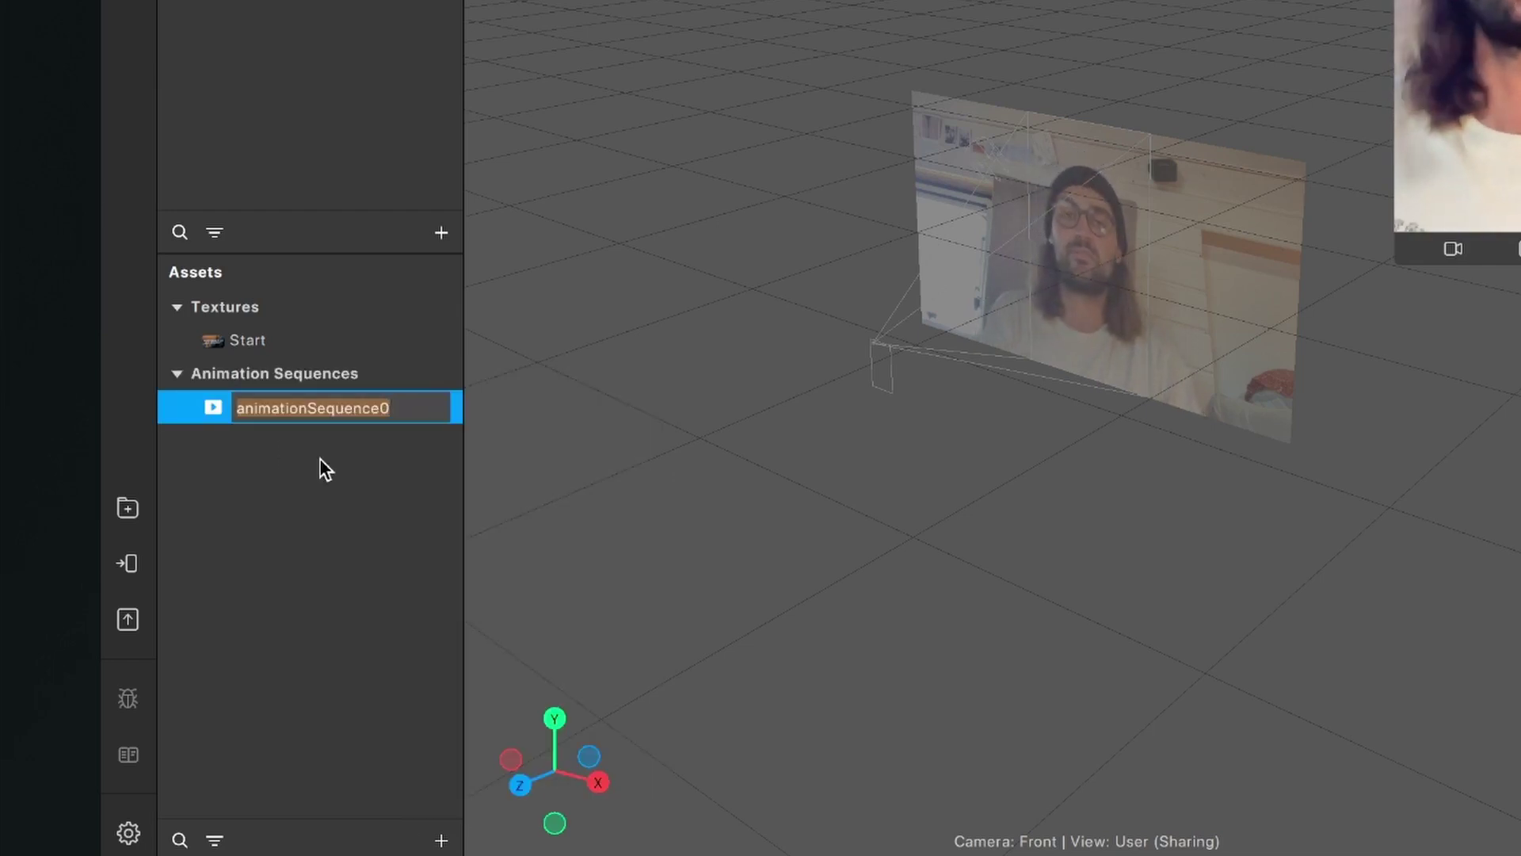
text(O)
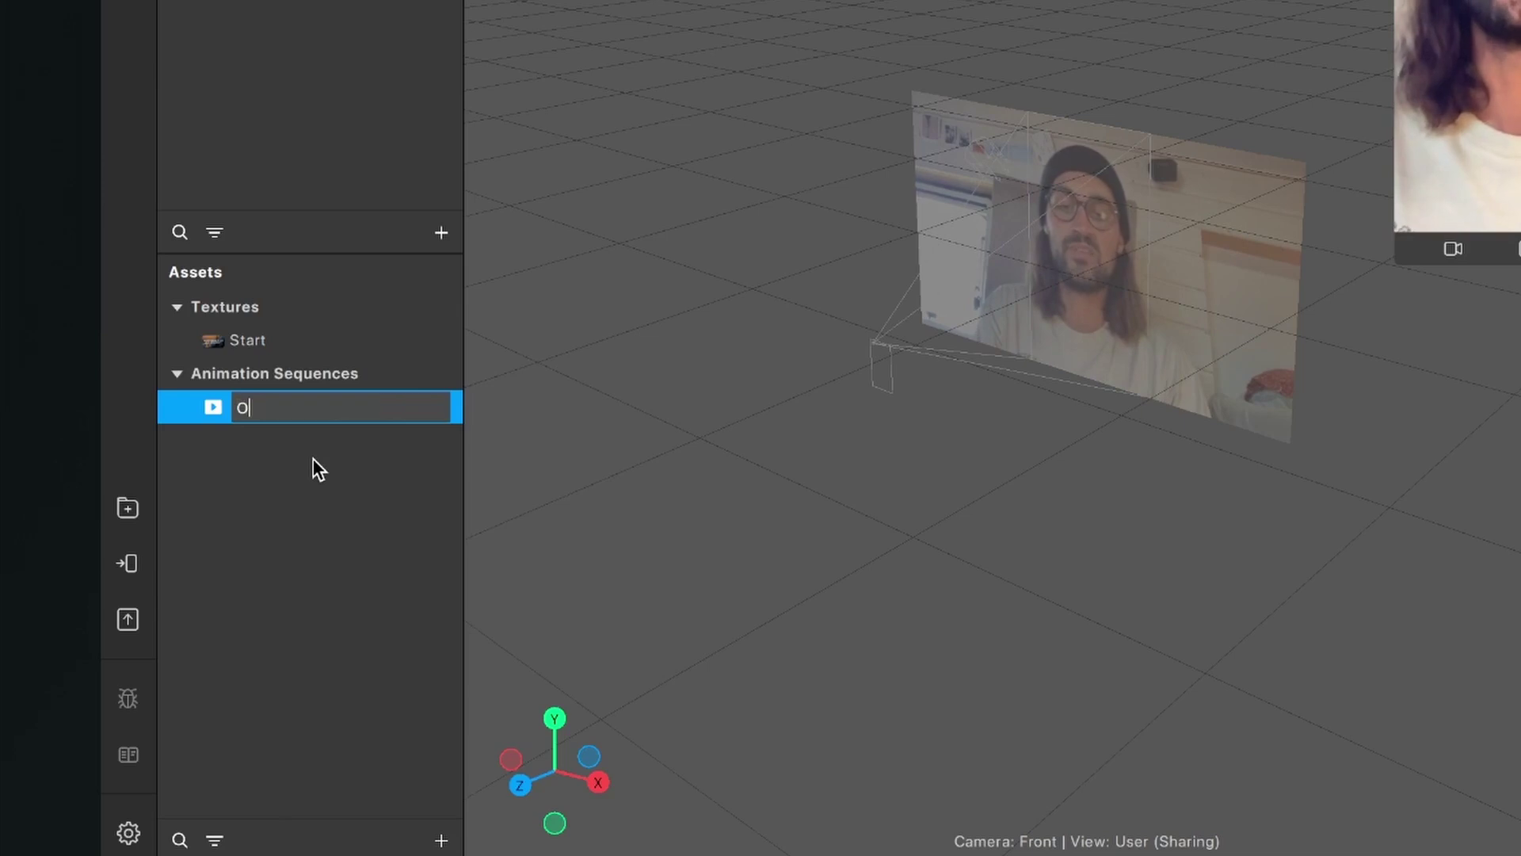
text(ptions)
key(Return)
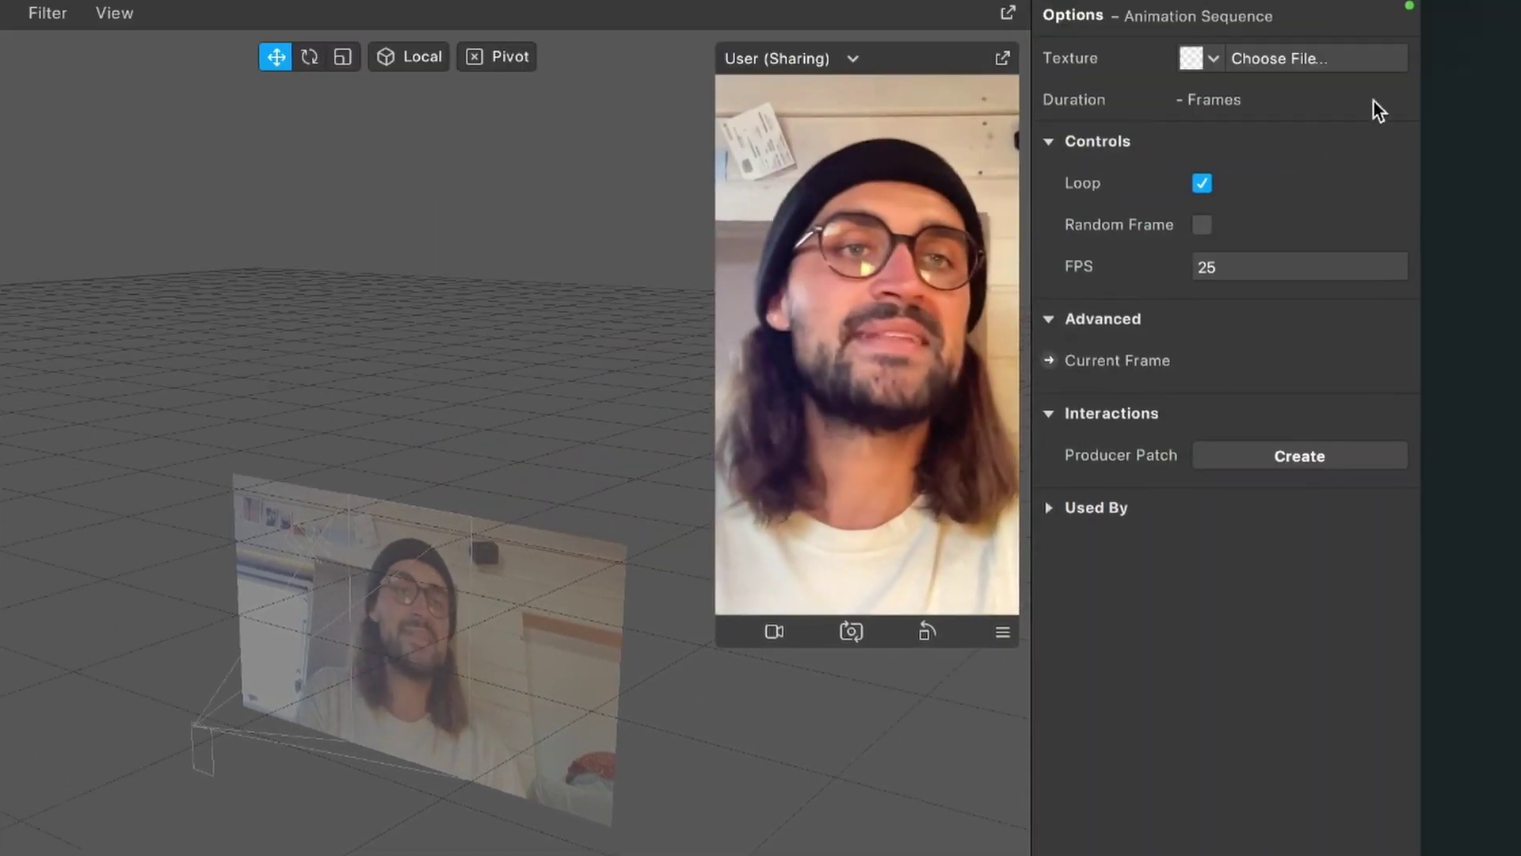
- Load all 40 destination PNGs from the Options folder as the sequence frames
click(1271, 62)
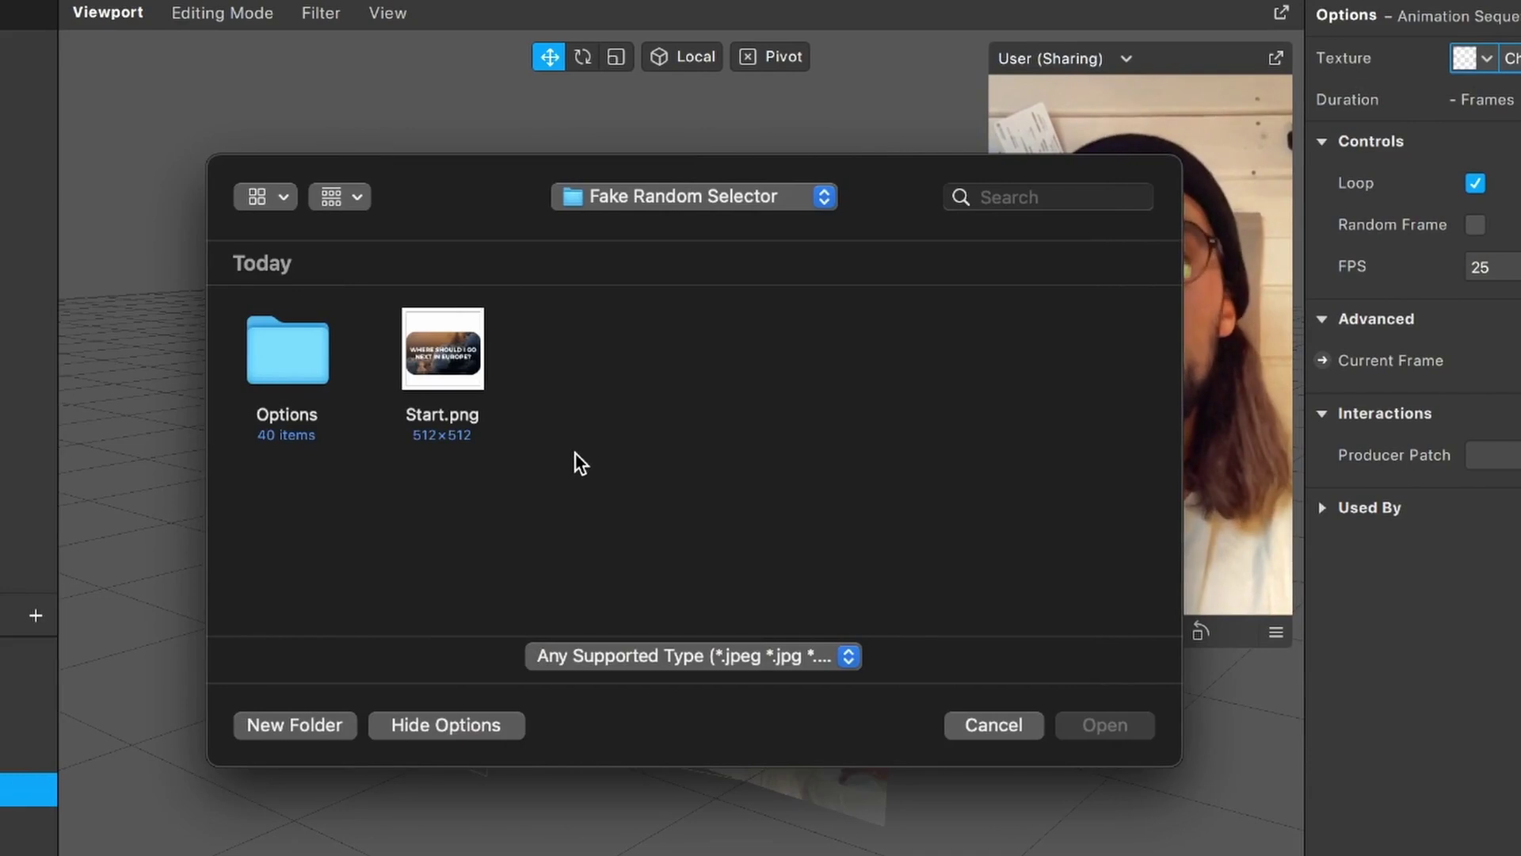
double_click(298, 377)
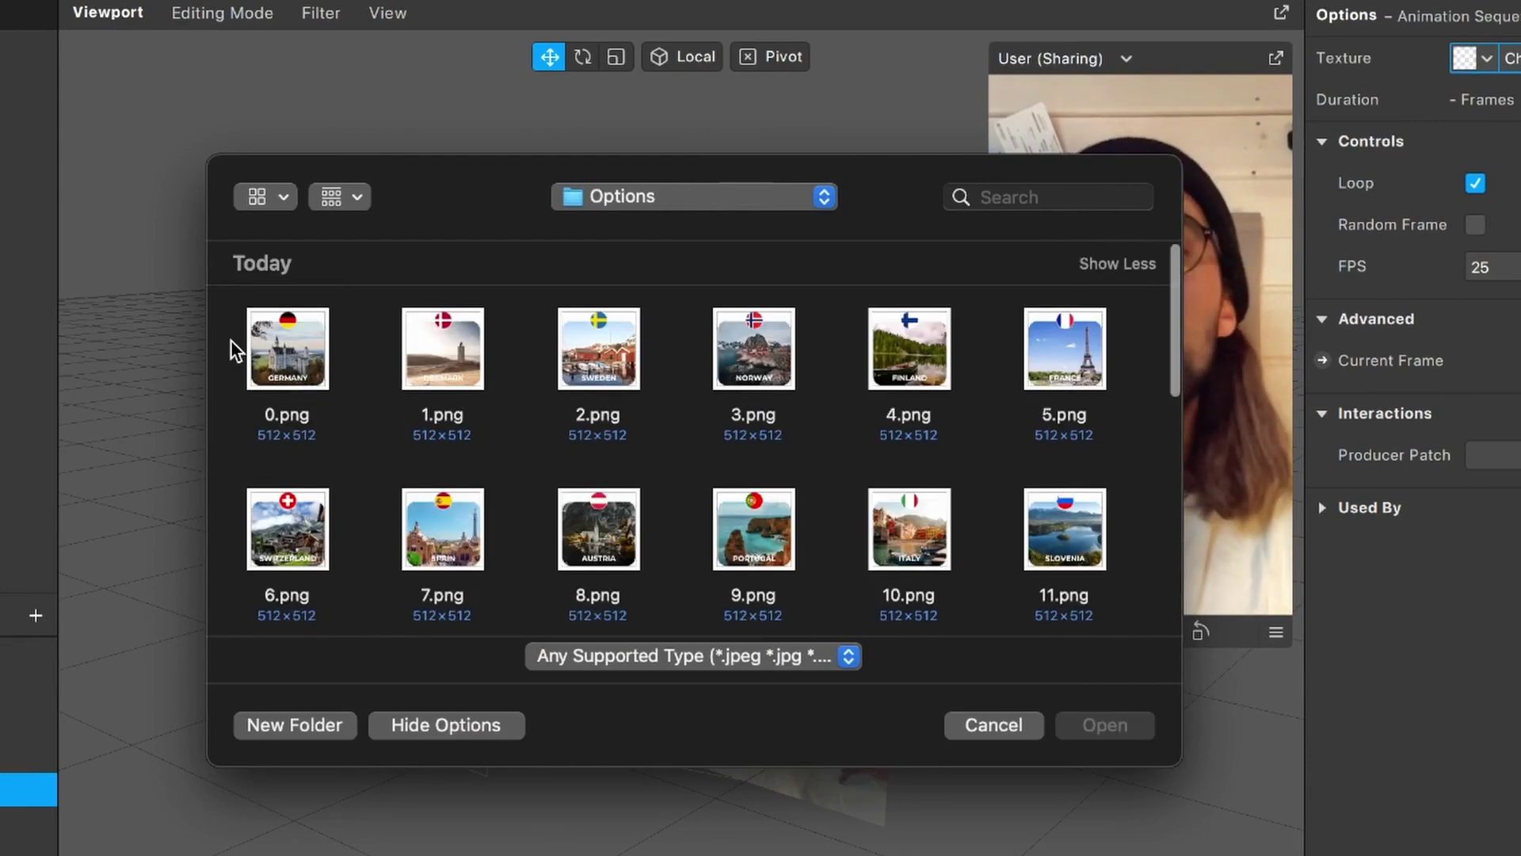
drag(231, 340, 1135, 619)
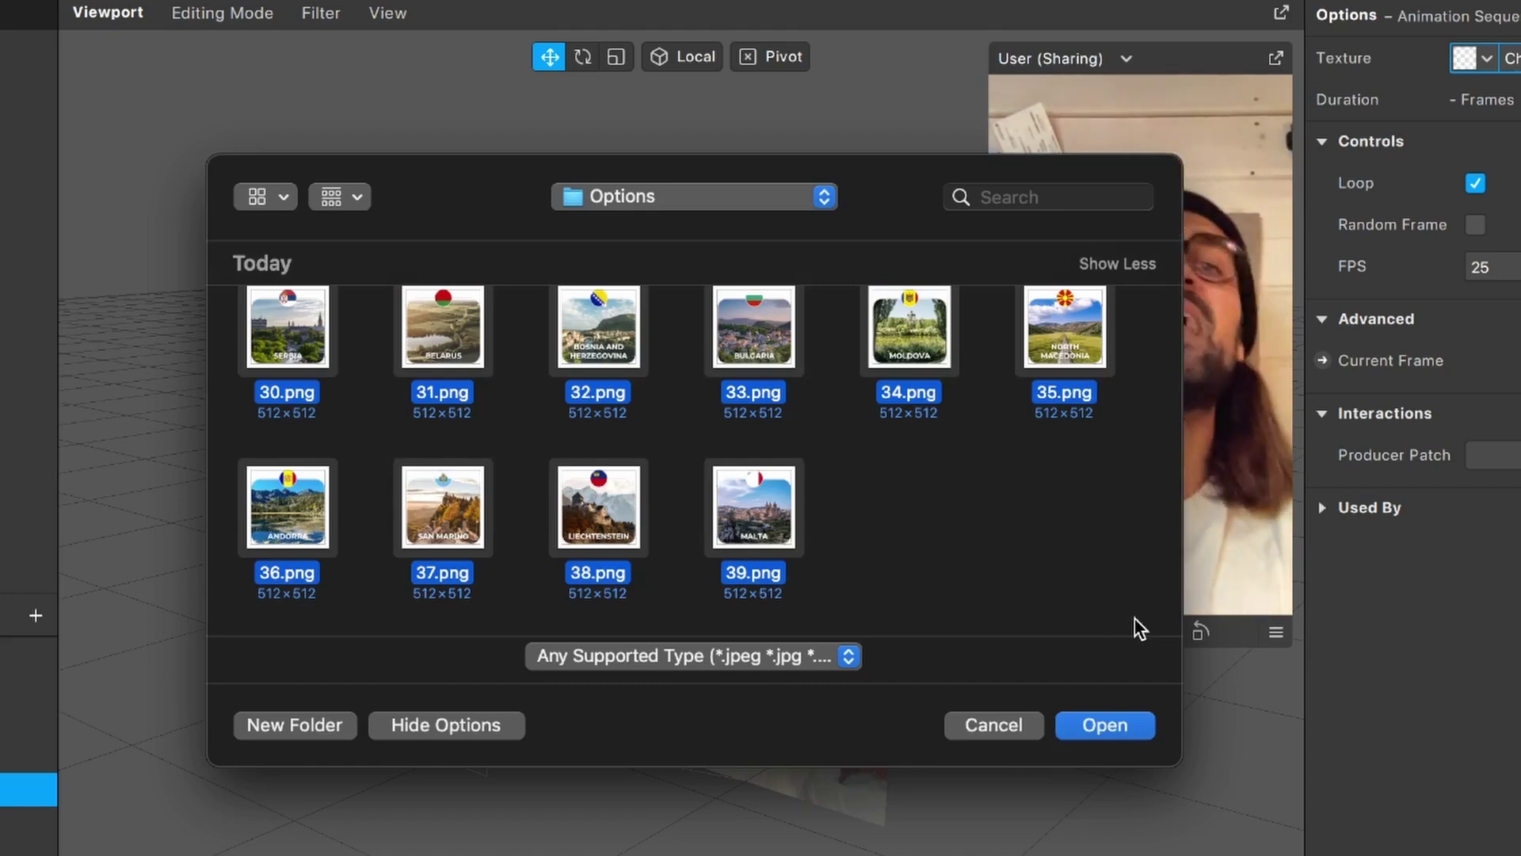
click(1098, 725)
click(219, 710)
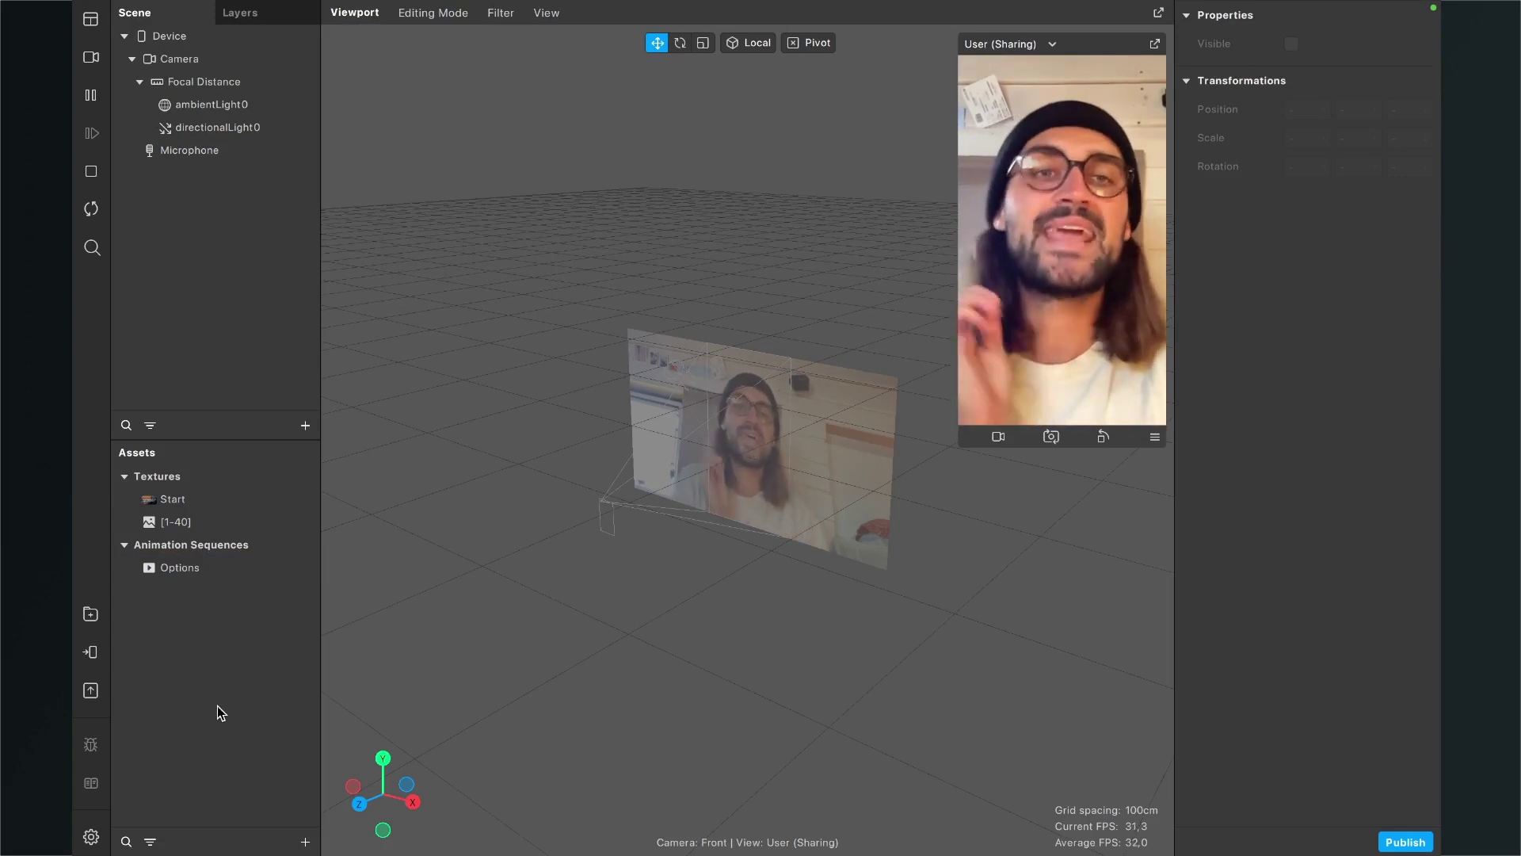
- Set the [1-40] texture sequence's iOS, Android and Older Android compression to None
click(180, 527)
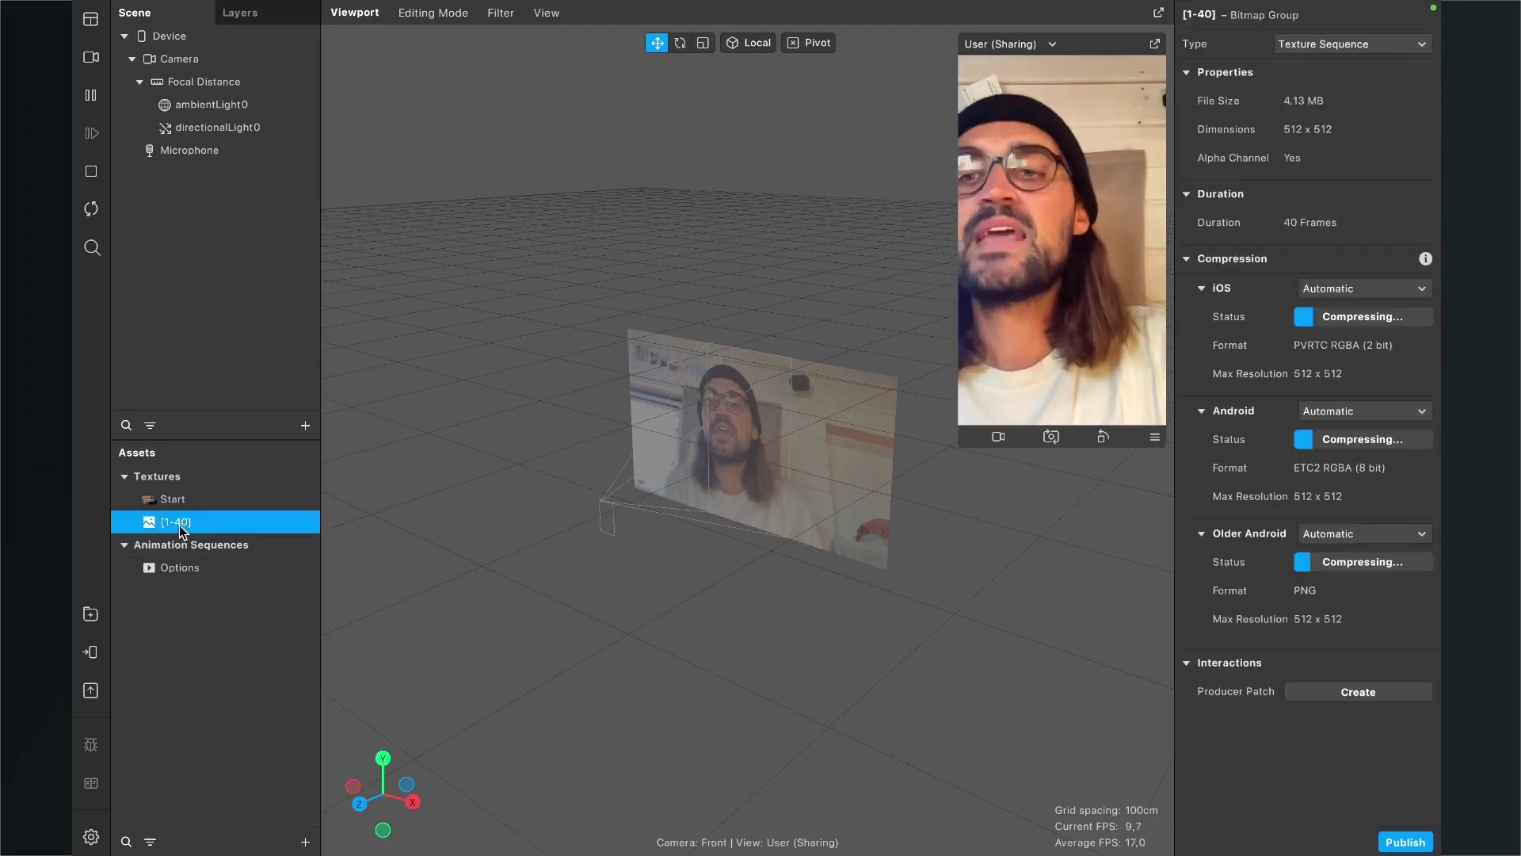
click(1359, 290)
click(1336, 331)
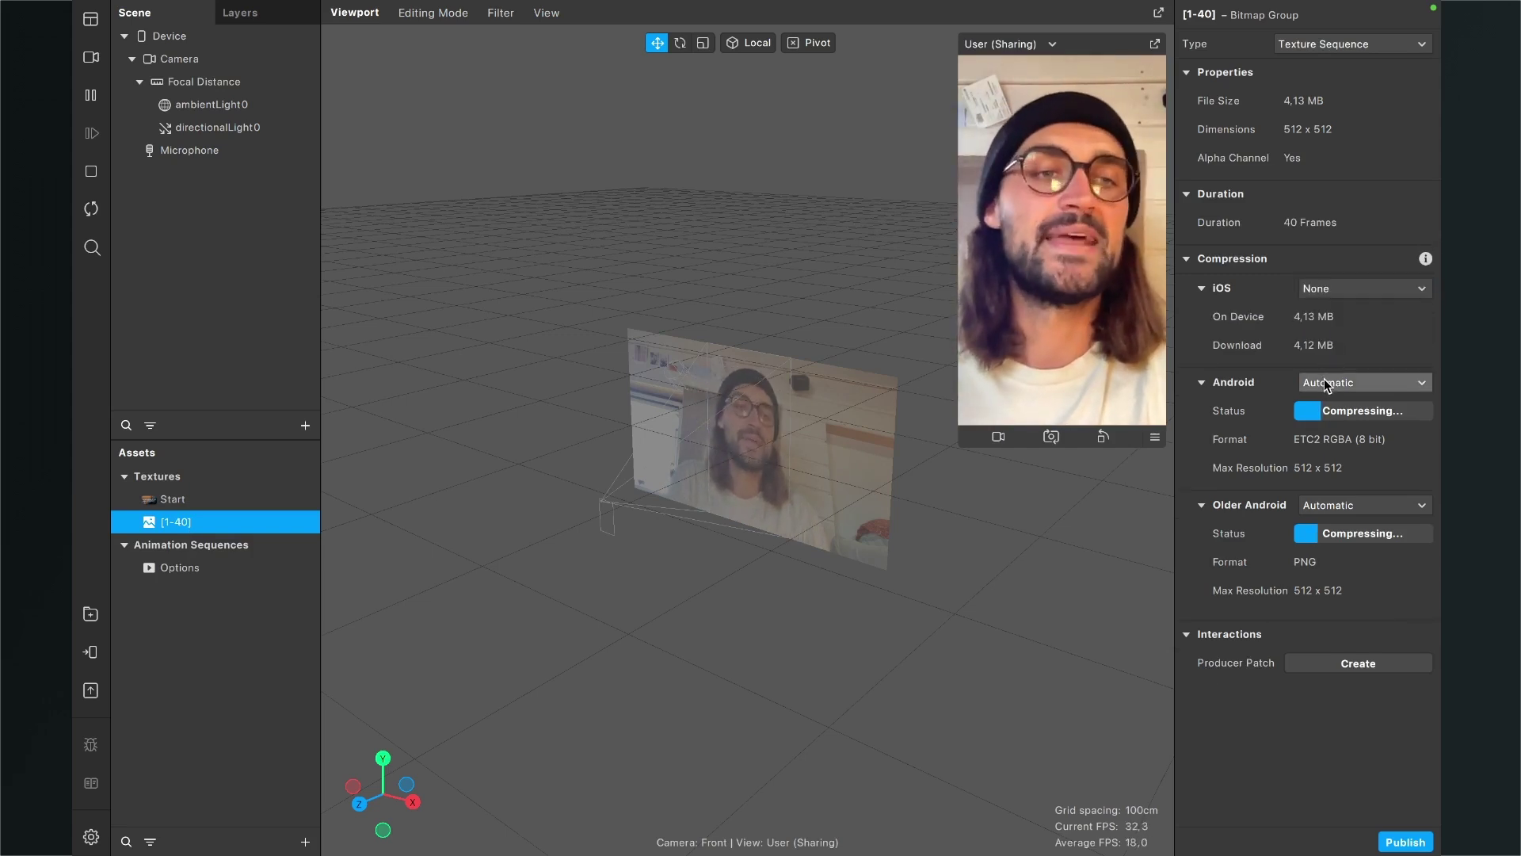
click(1362, 382)
click(1332, 422)
click(1357, 477)
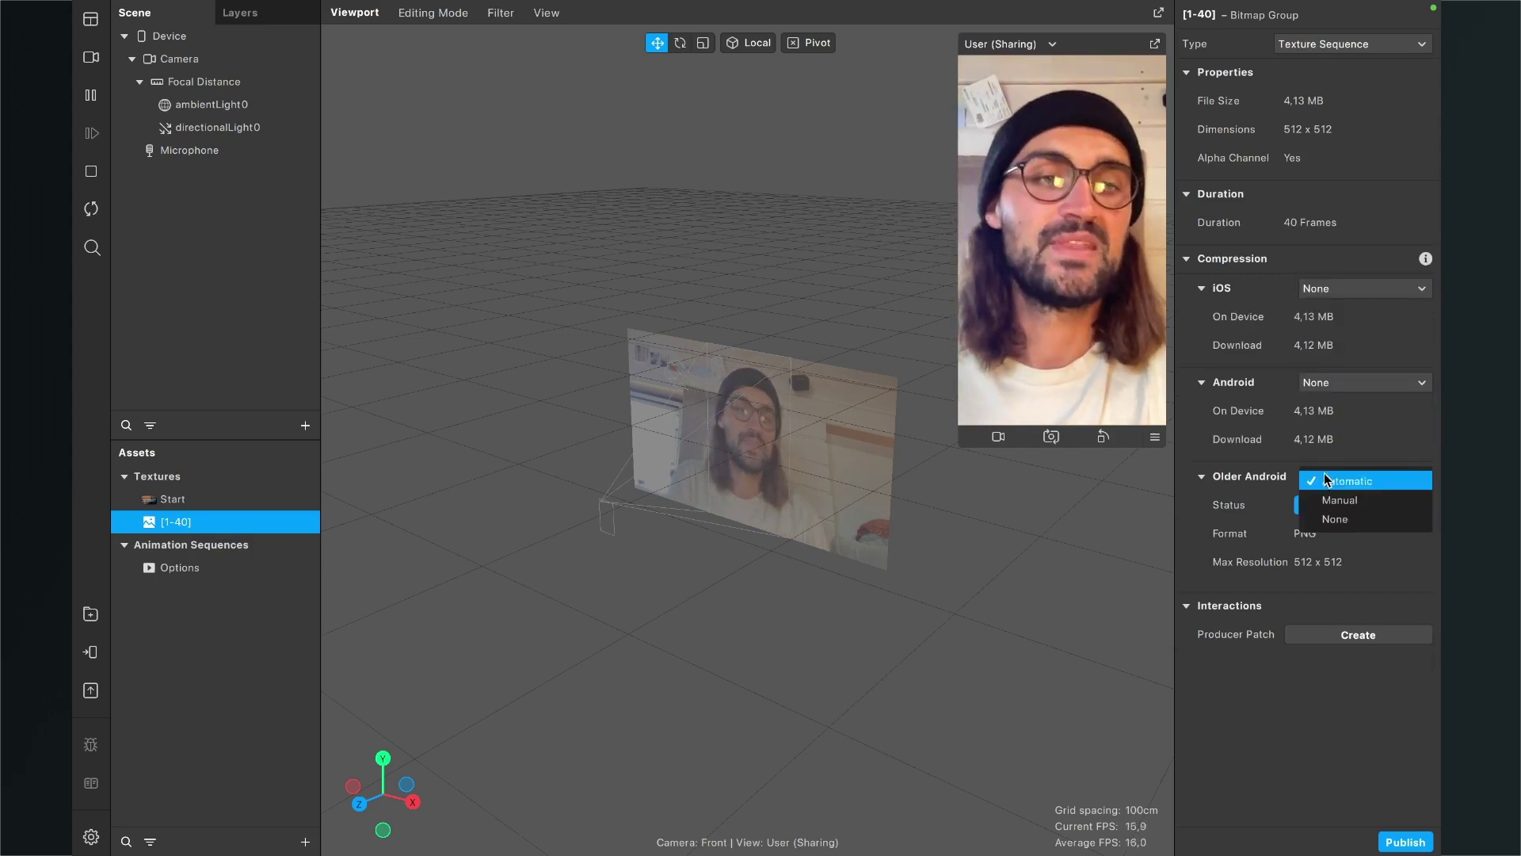
click(1325, 523)
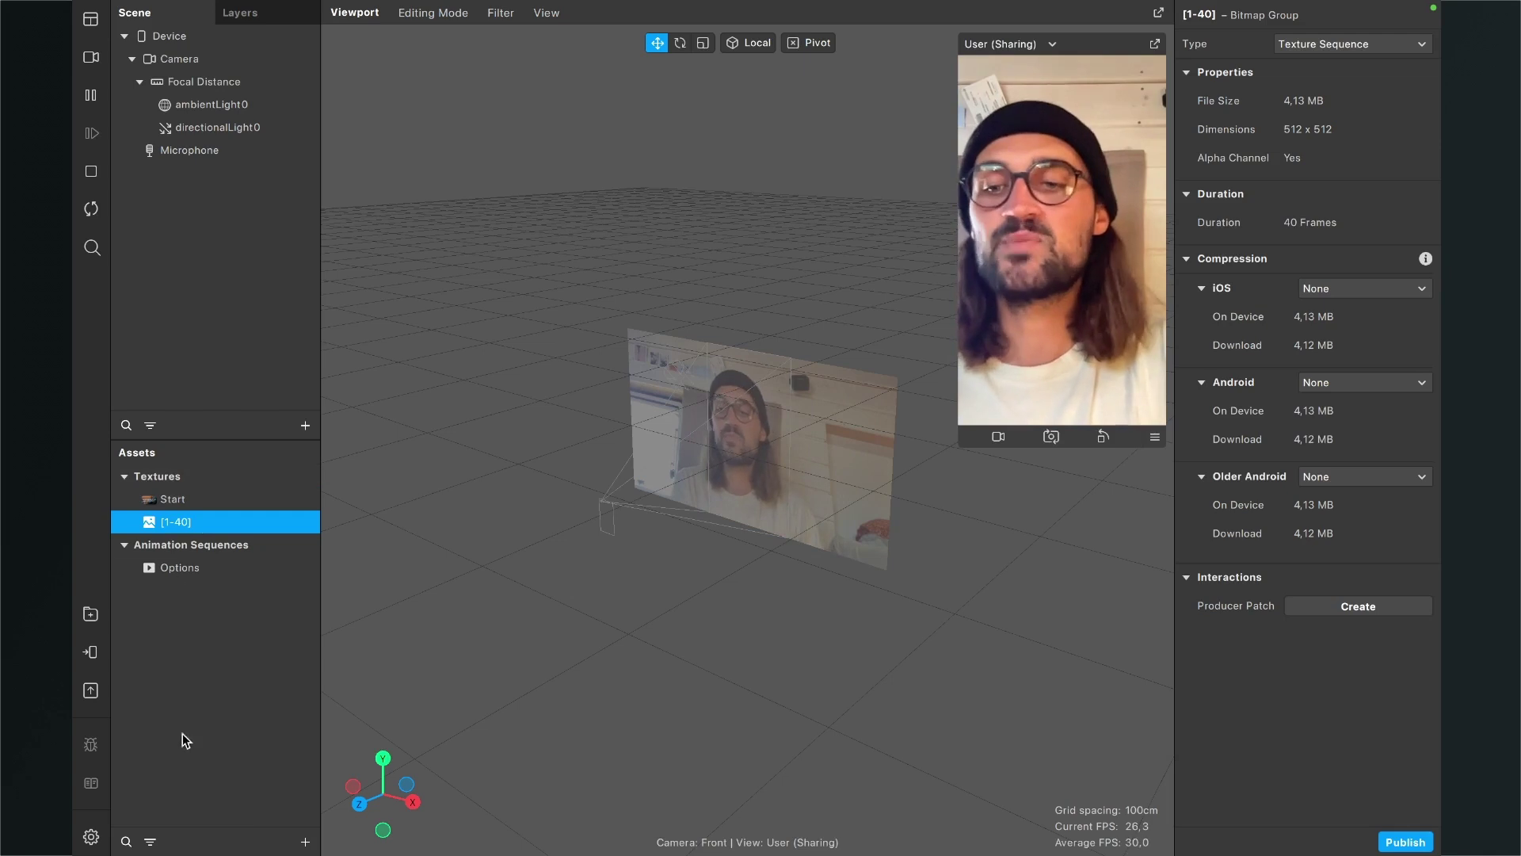
click(307, 837)
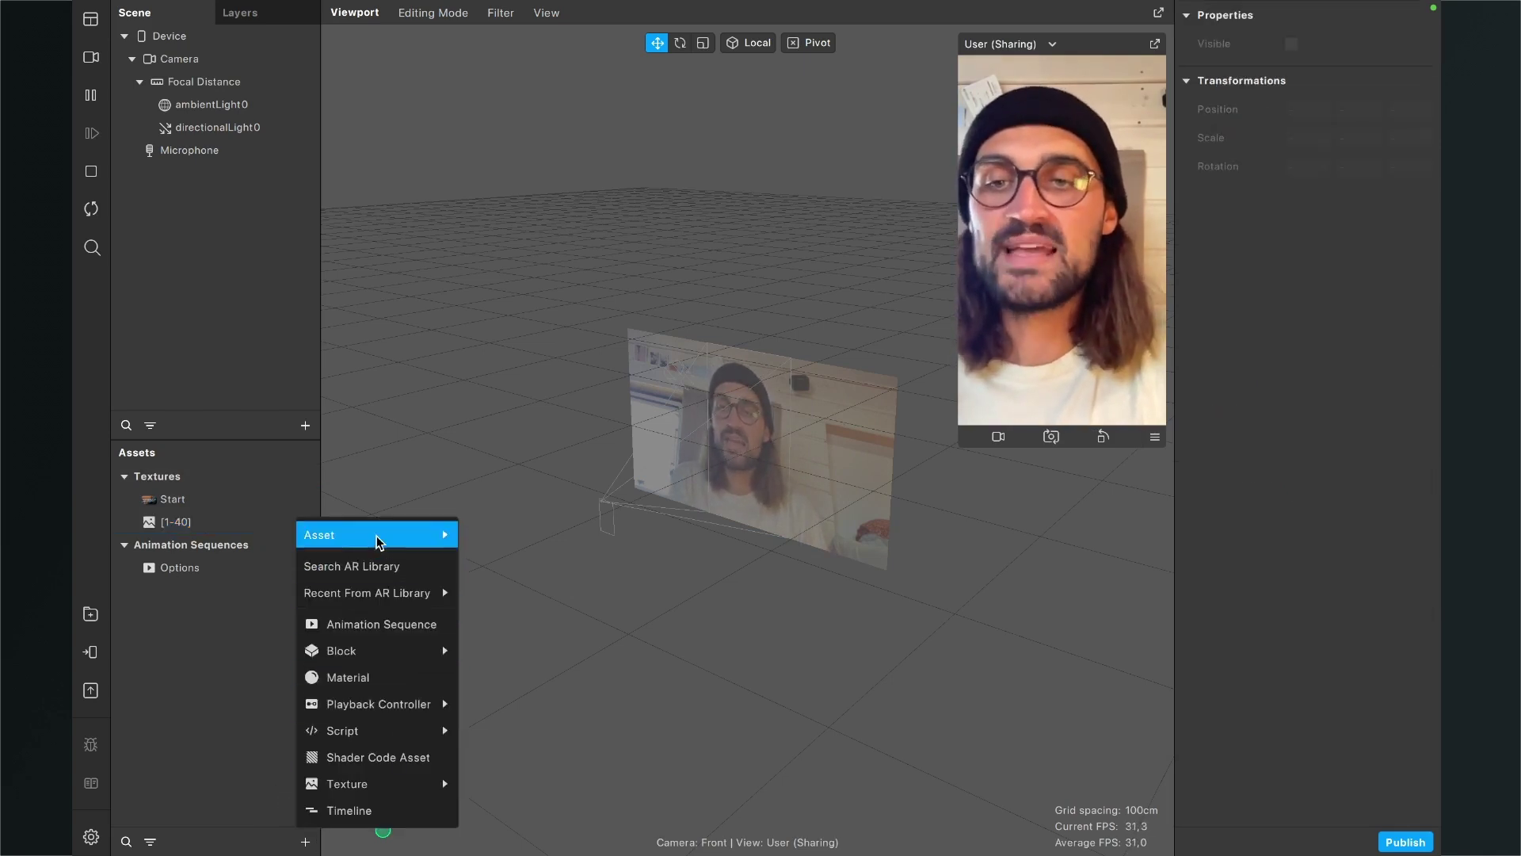
- Import the Austria image 8.png as a texture
mouse_move(379, 537)
click(501, 547)
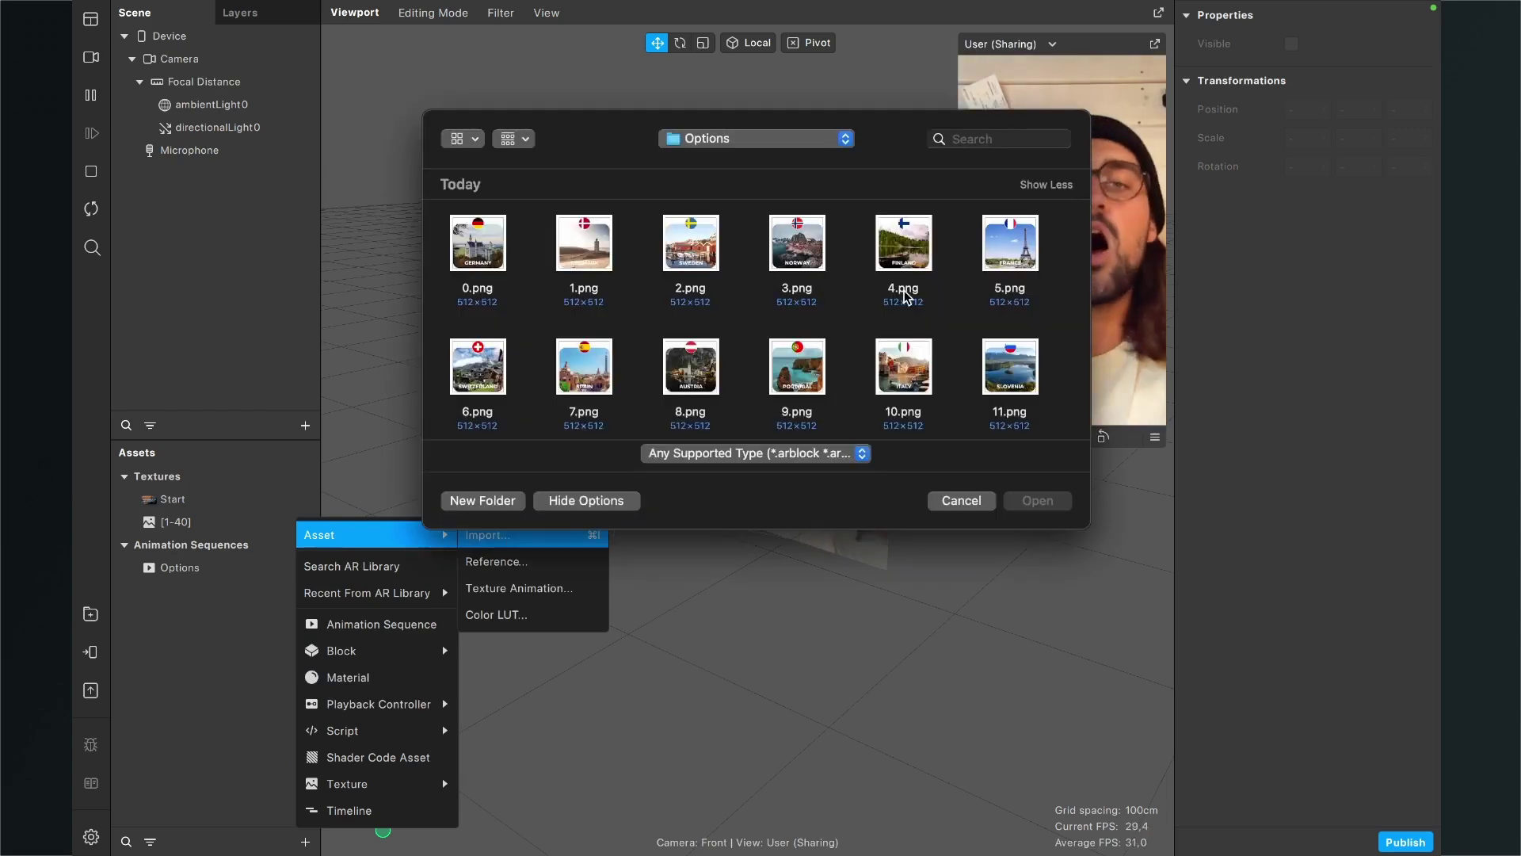
scroll(906, 295, down, 3)
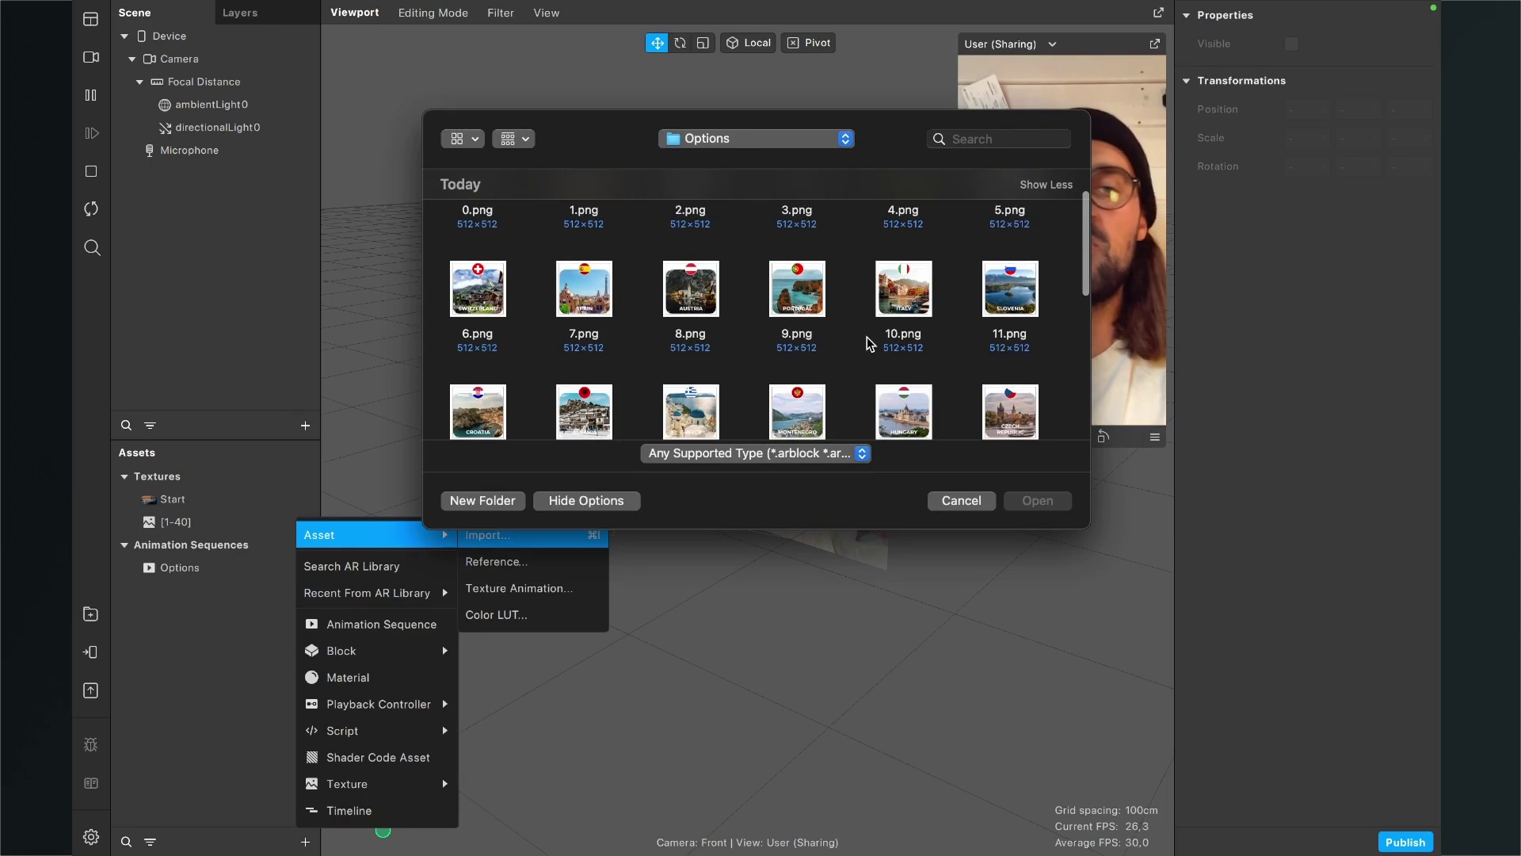
scroll(869, 343, down, 4)
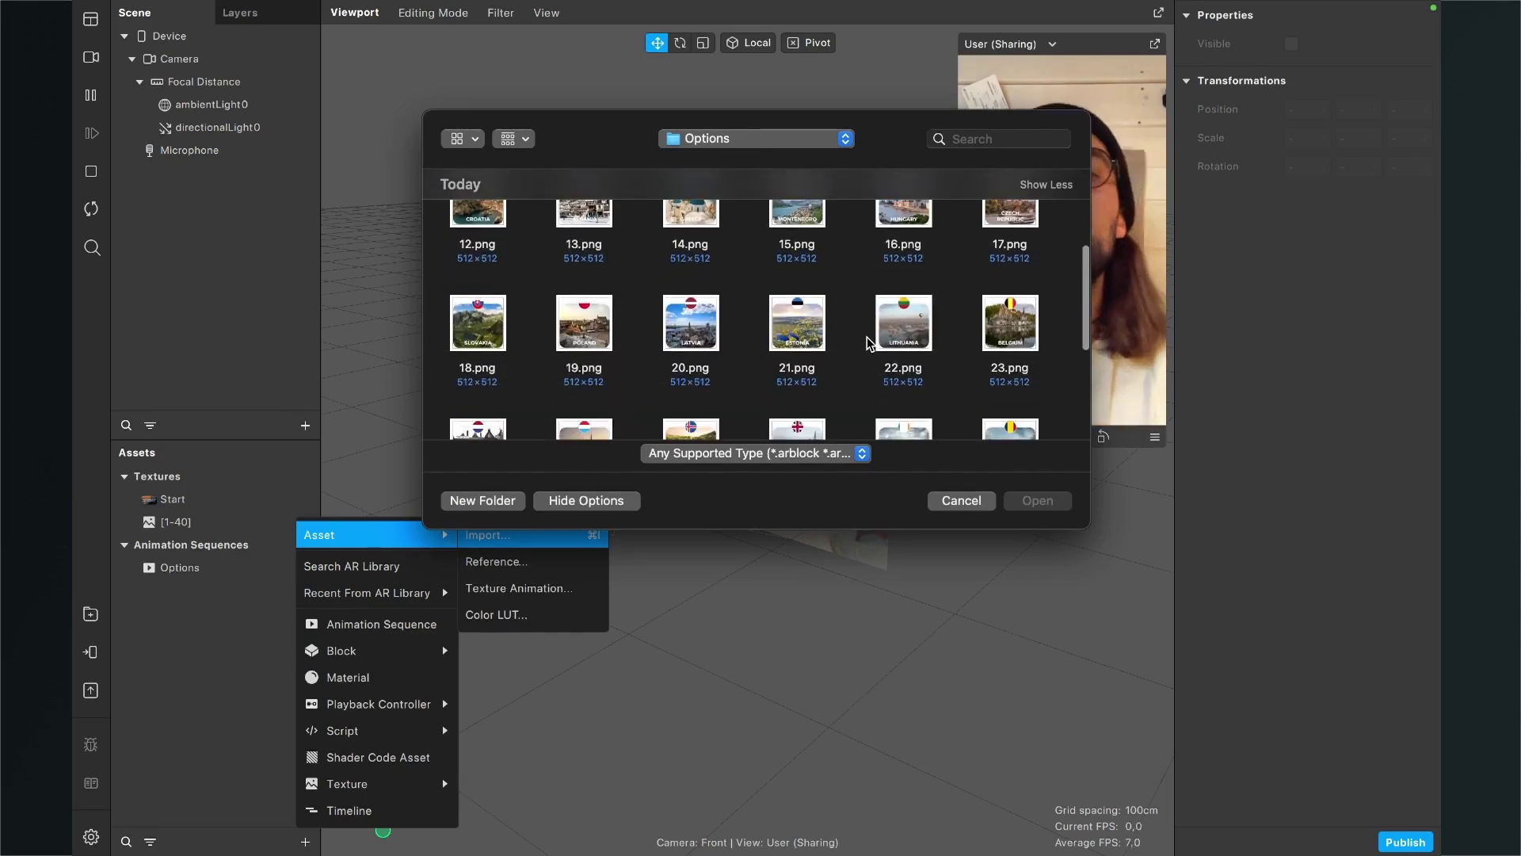
scroll(869, 342, down, 1)
scroll(697, 287, up, 3)
click(695, 286)
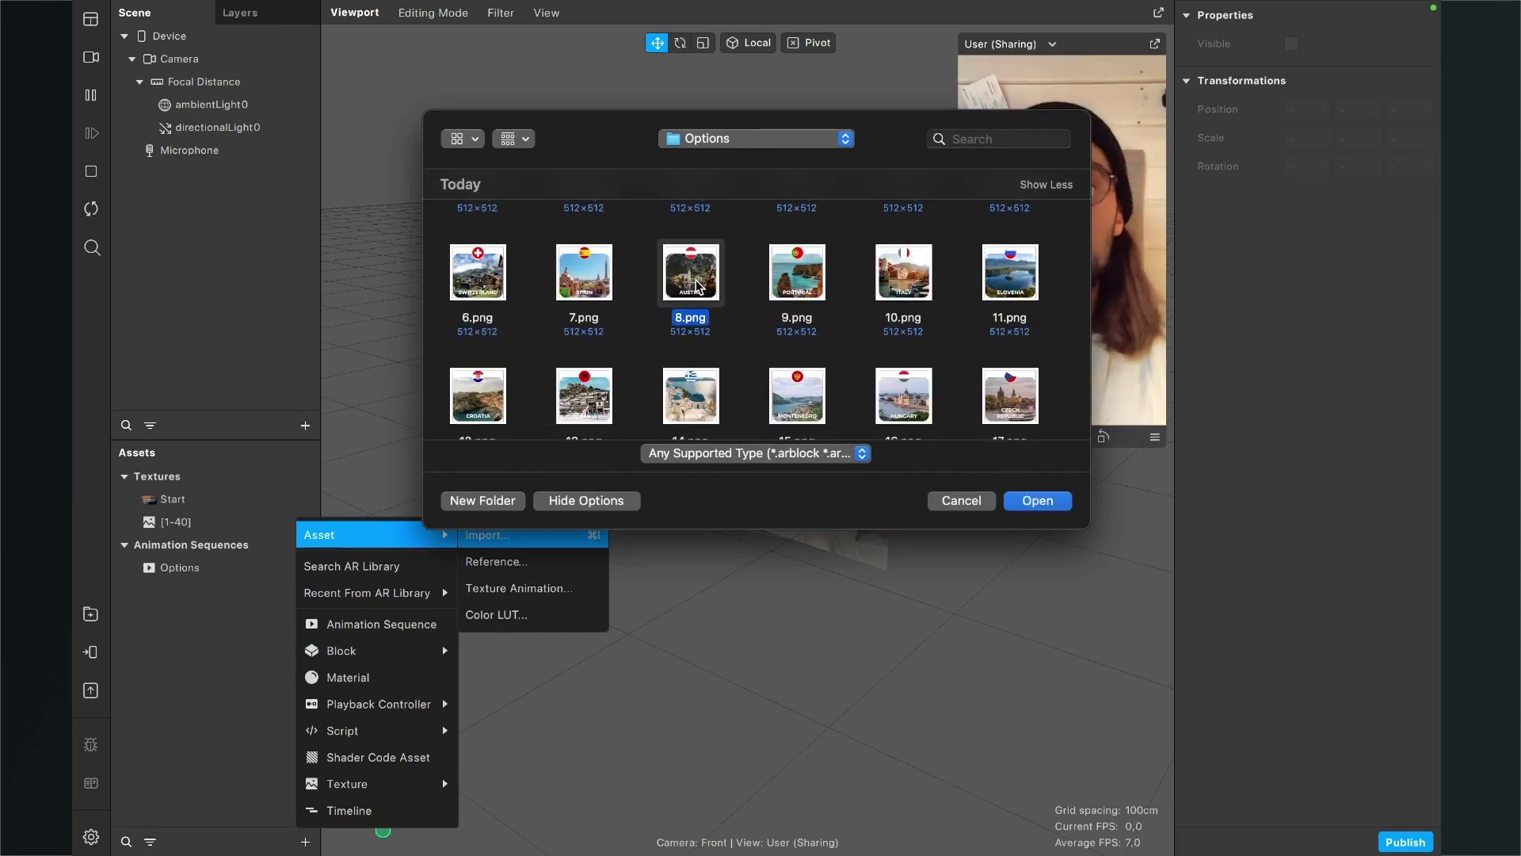
click(1038, 501)
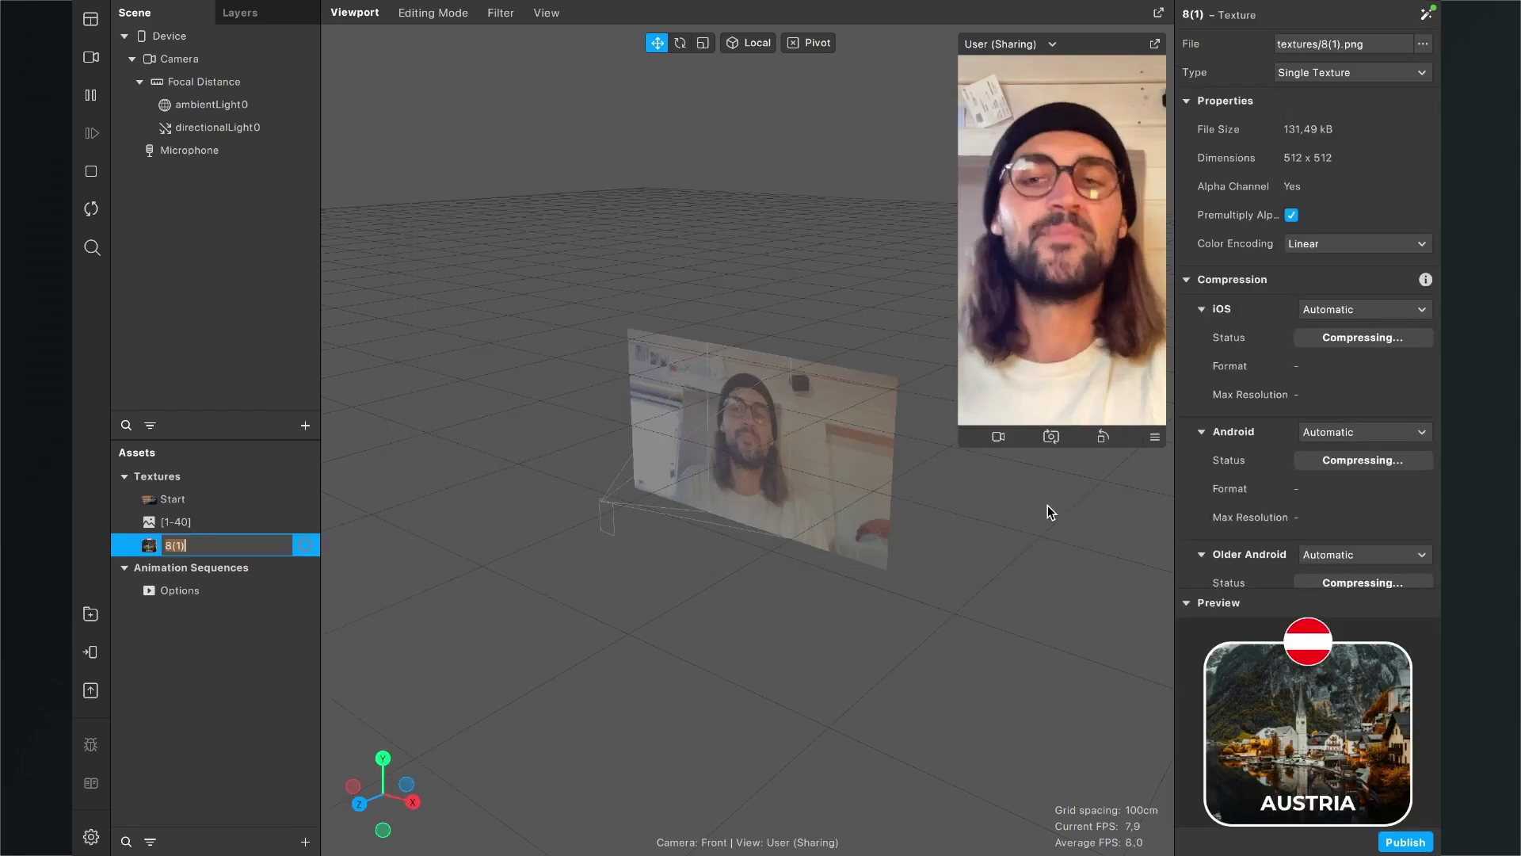
- Set the 8(1) texture's iOS, Android and Older Android compression to None
click(1358, 312)
click(1352, 360)
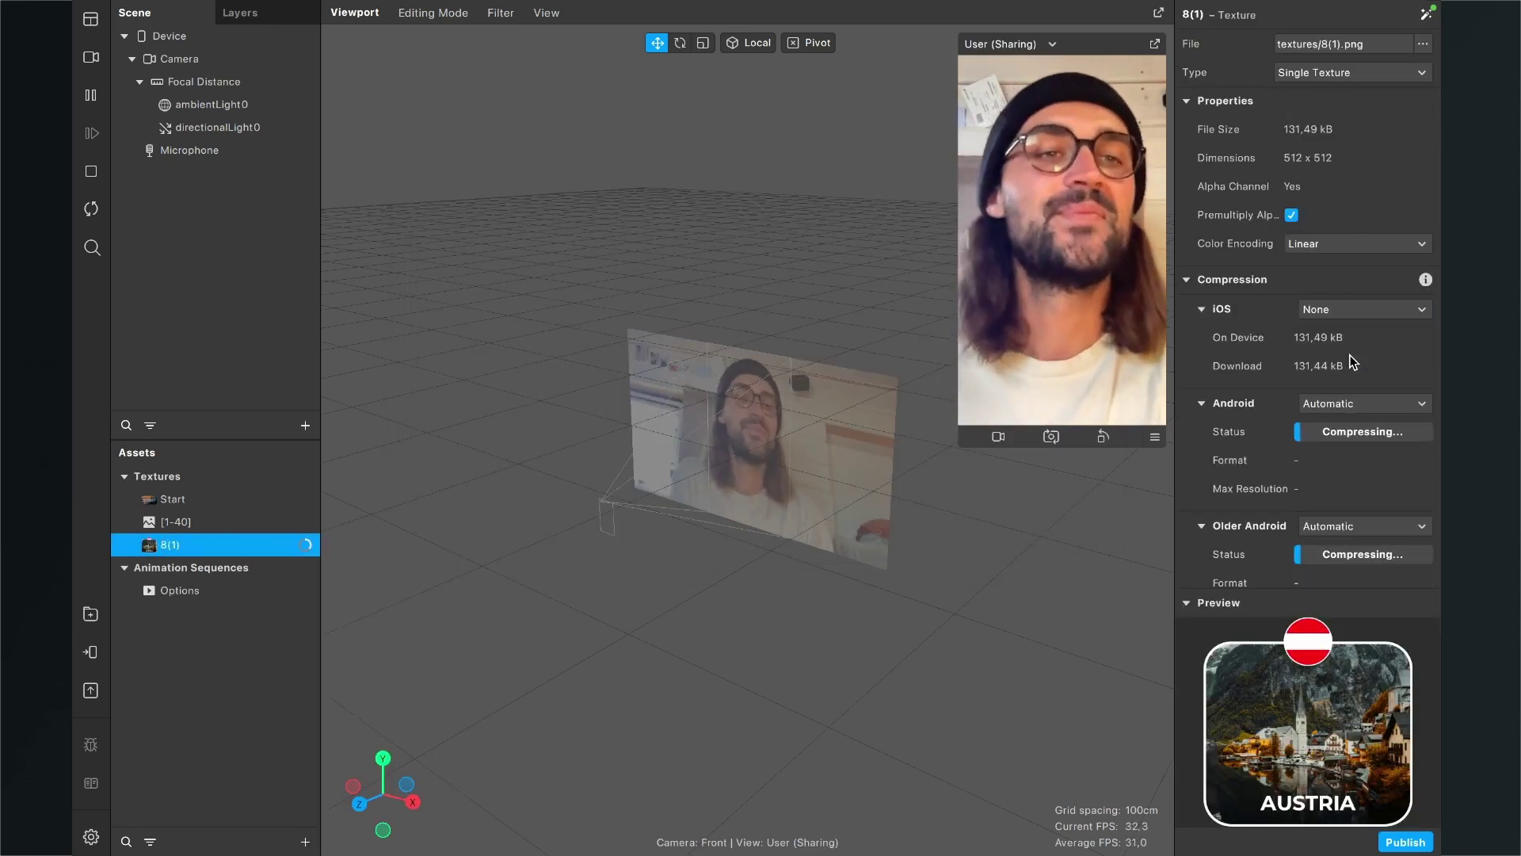
click(1349, 404)
click(1346, 440)
click(1347, 498)
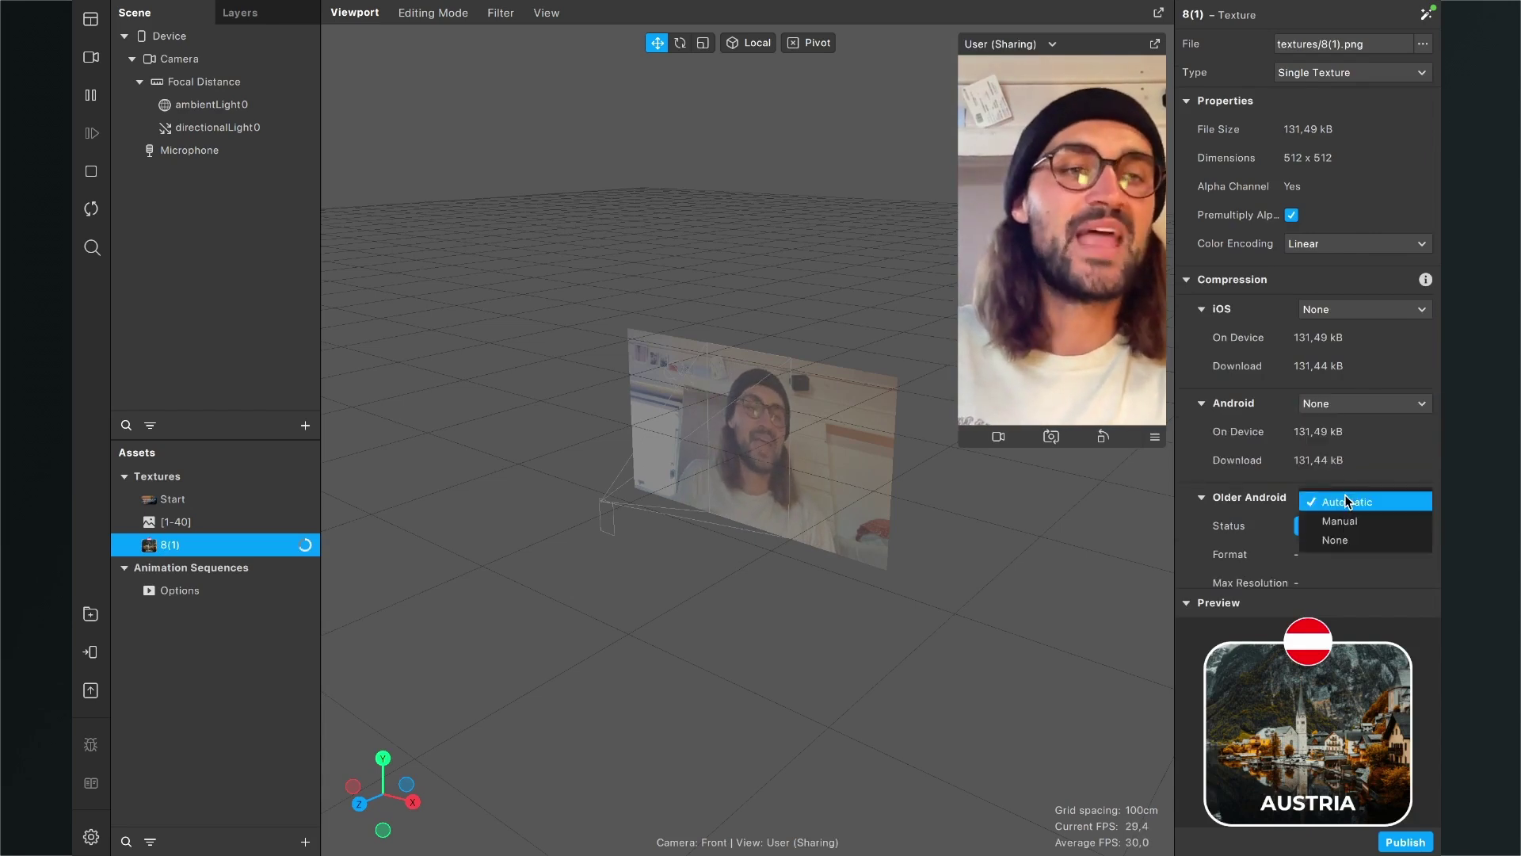
click(1334, 542)
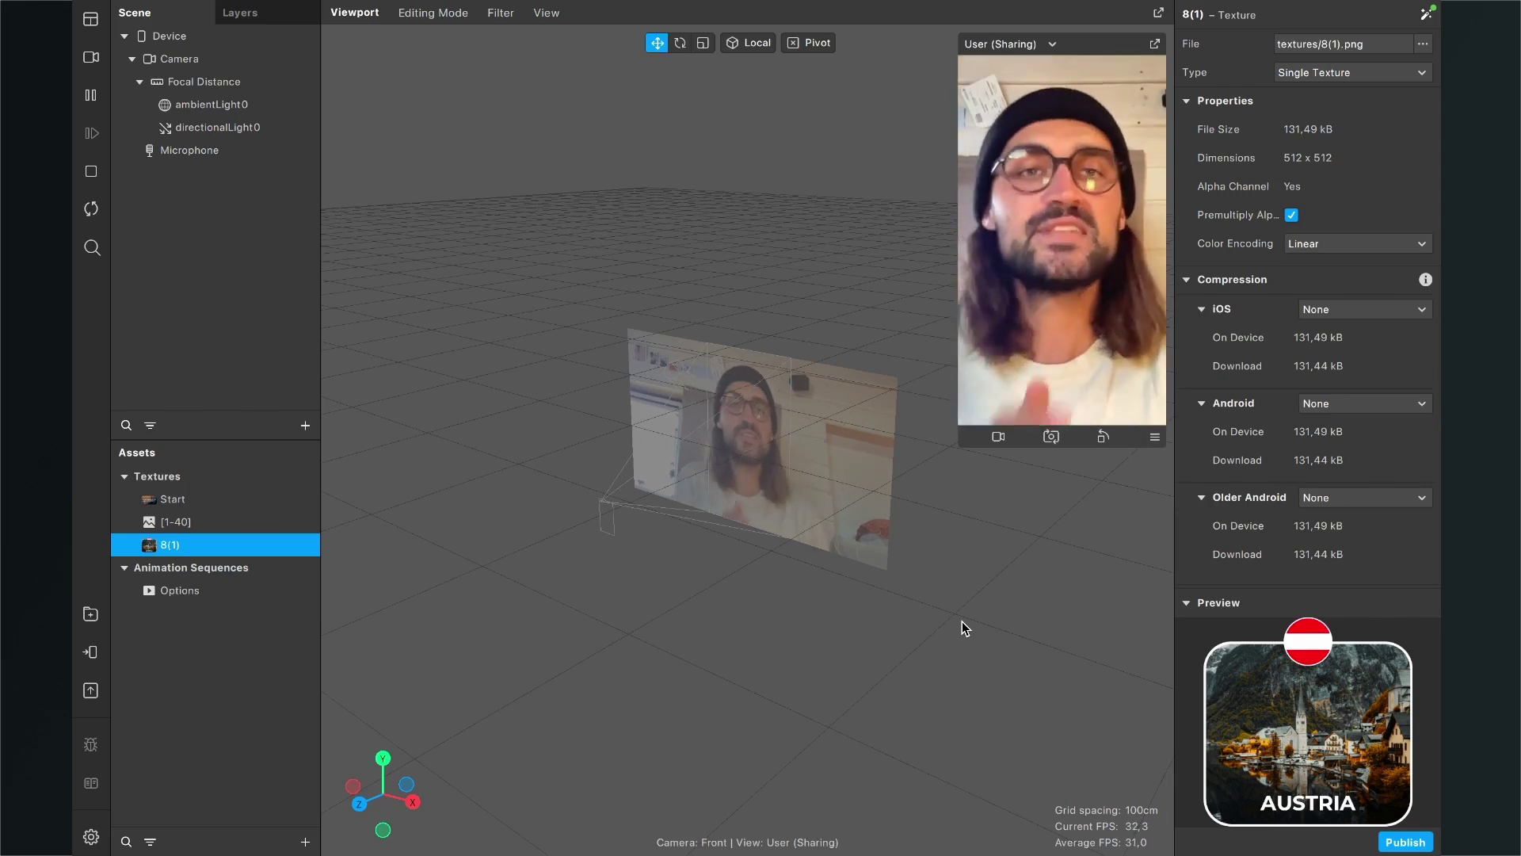
- Search the add-object list for 'face' and highlight Face Tracker
click(309, 426)
text(face)
key(Down)
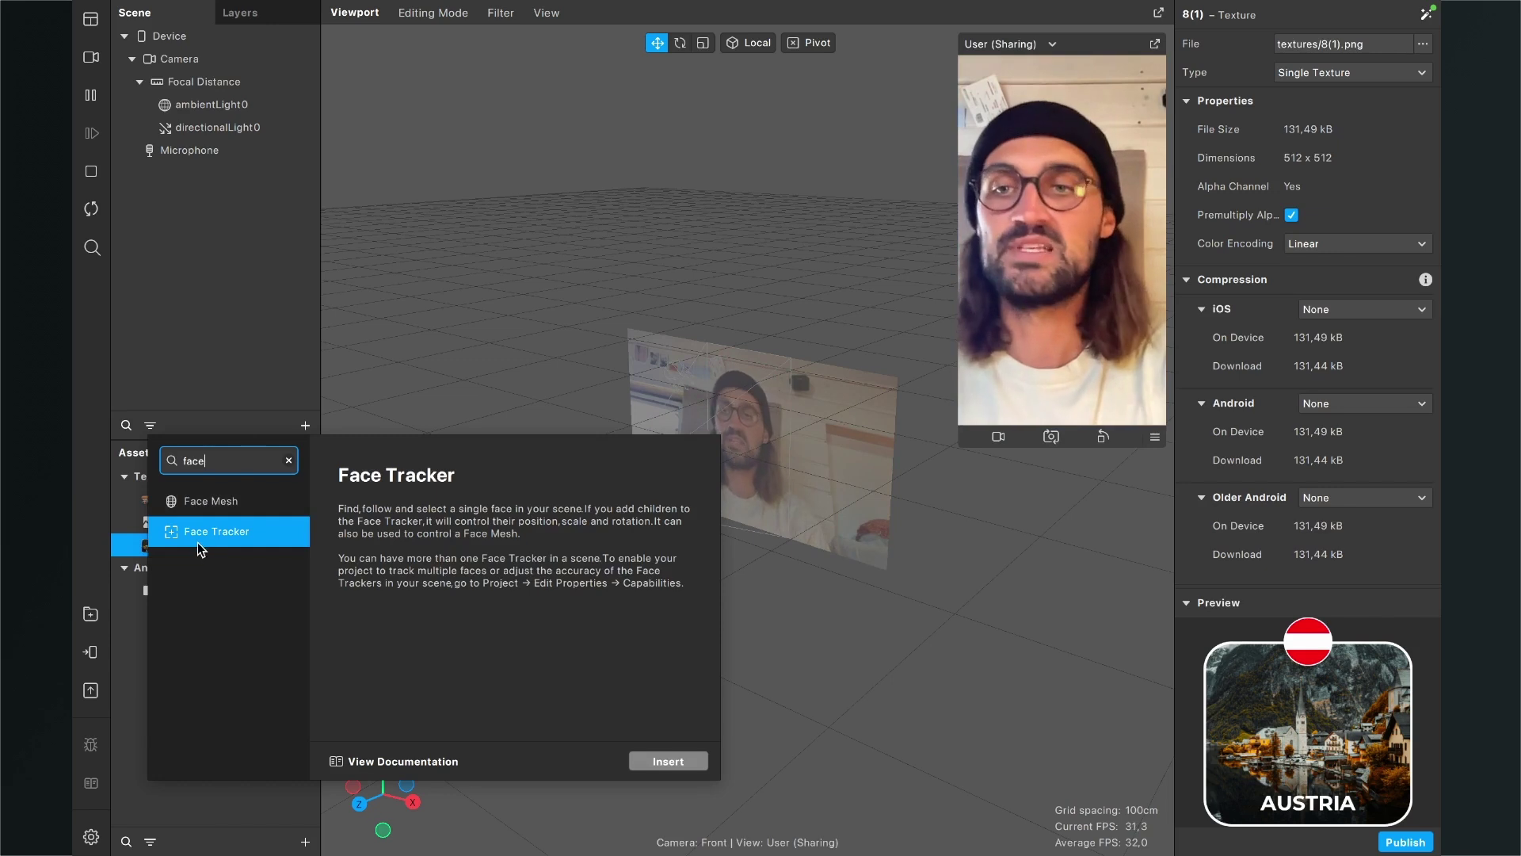
- Add a face tracker, then insert a plane (plane0) under faceTracker0
click(657, 766)
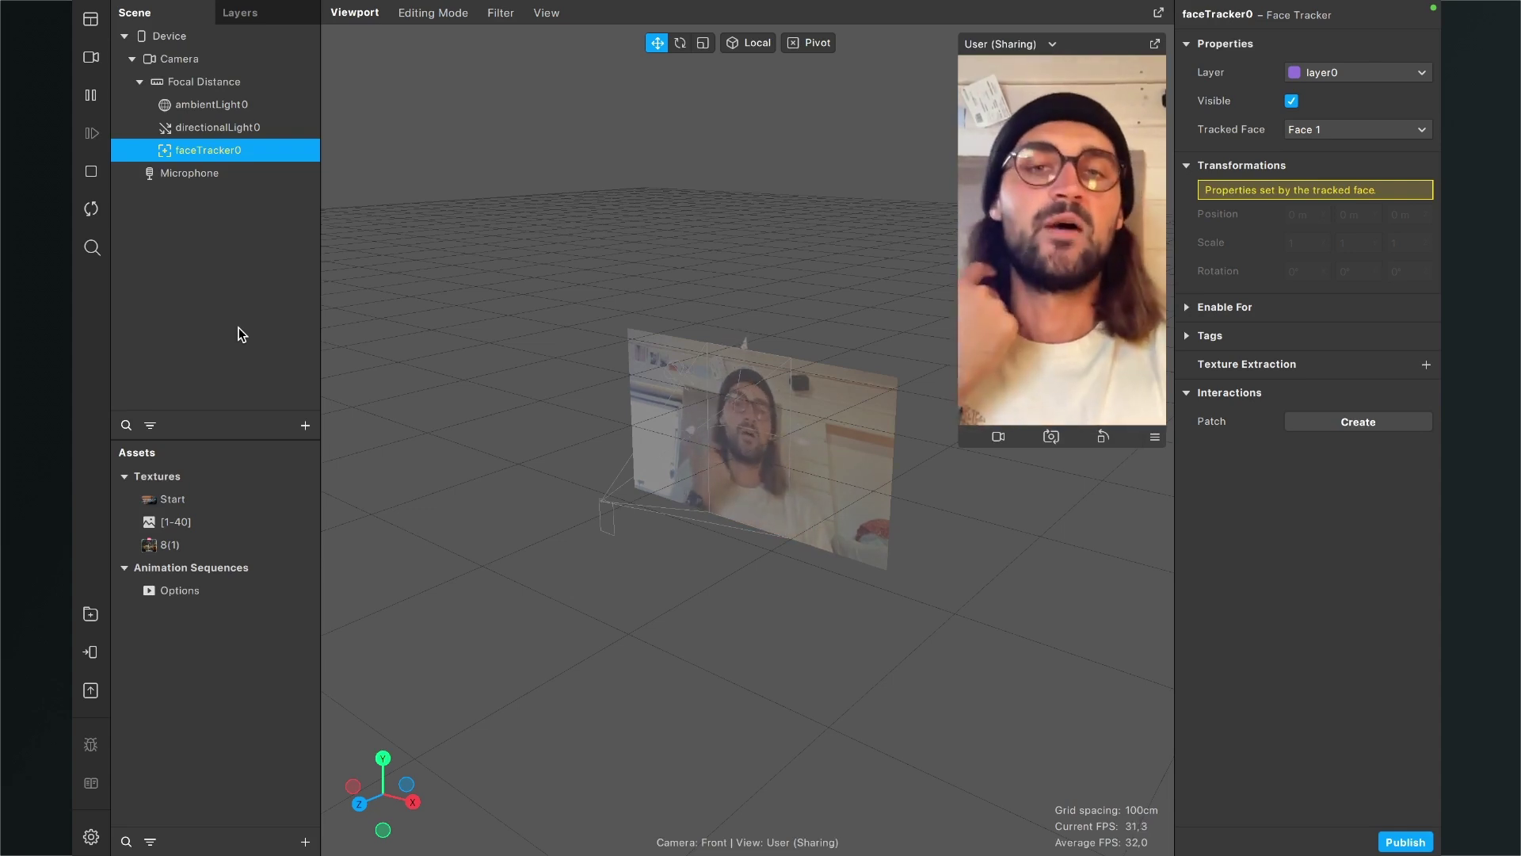
click(305, 426)
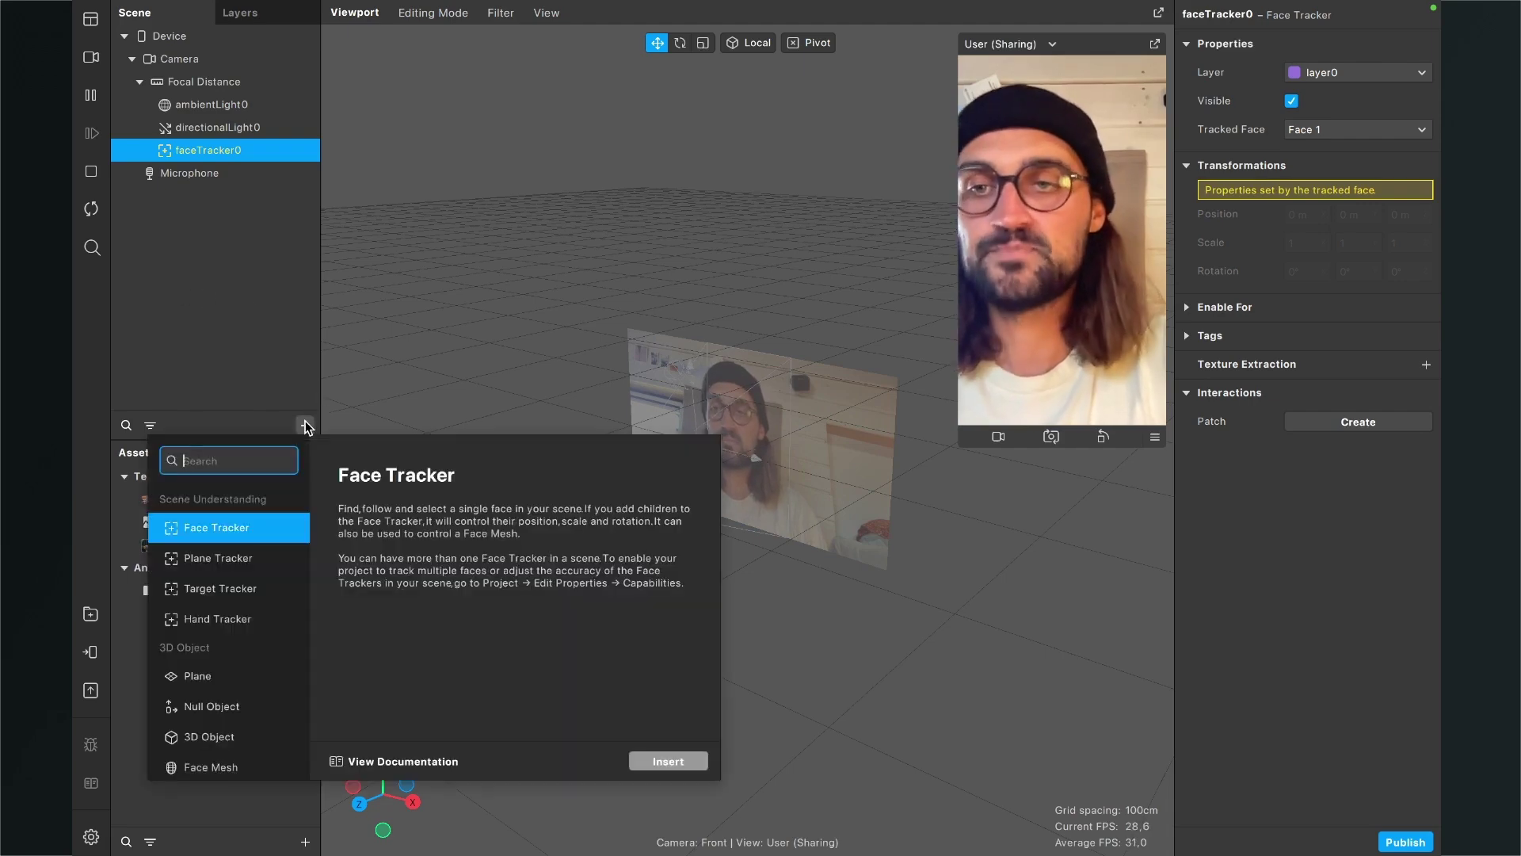
text(pla)
key(Return)
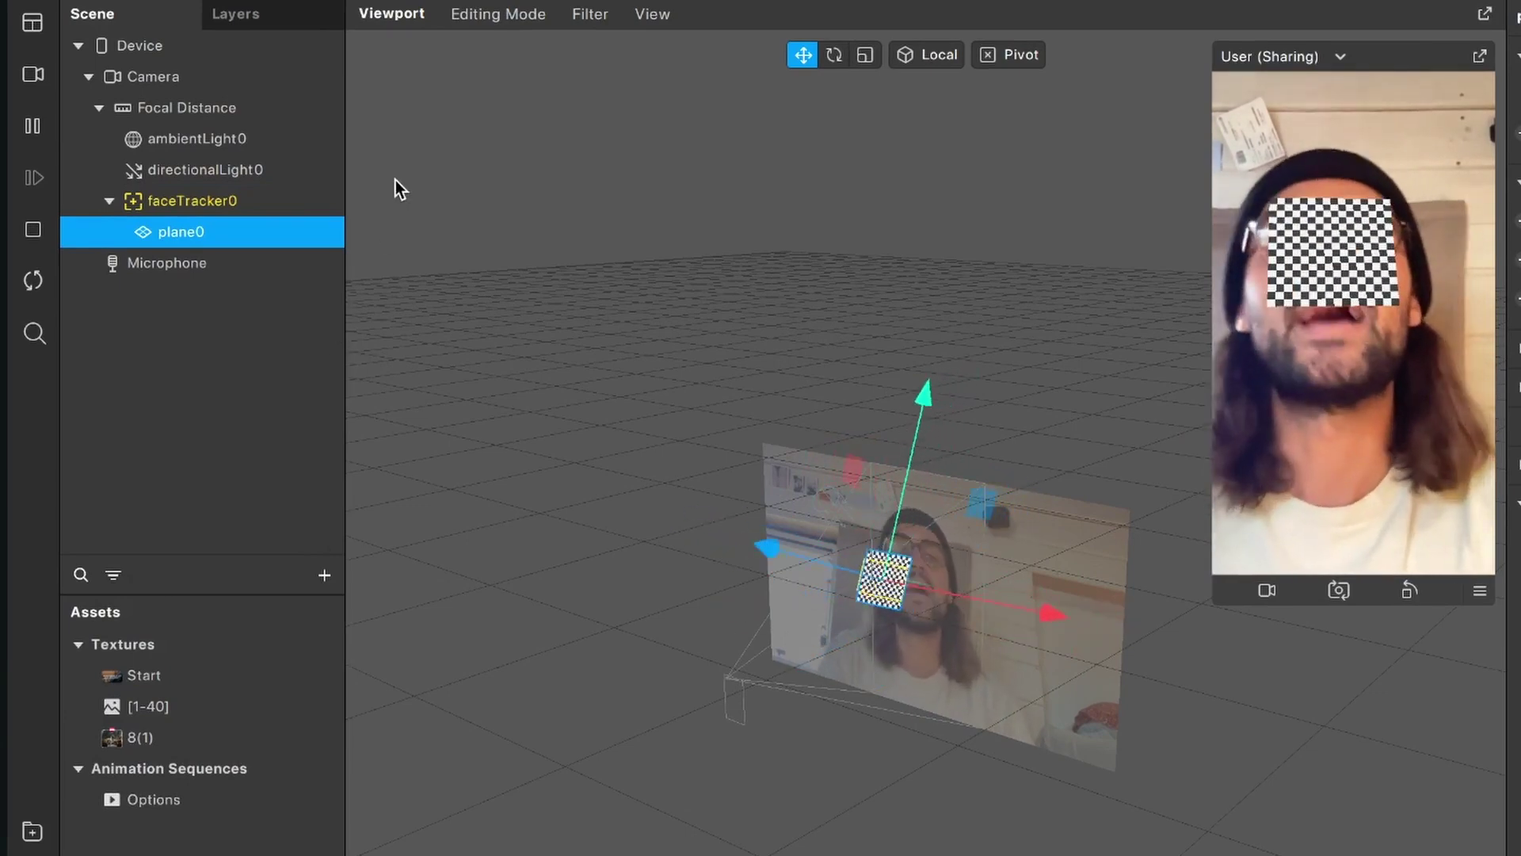
- Re-parent plane0 so it sits as a child of faceTracker0
click(110, 201)
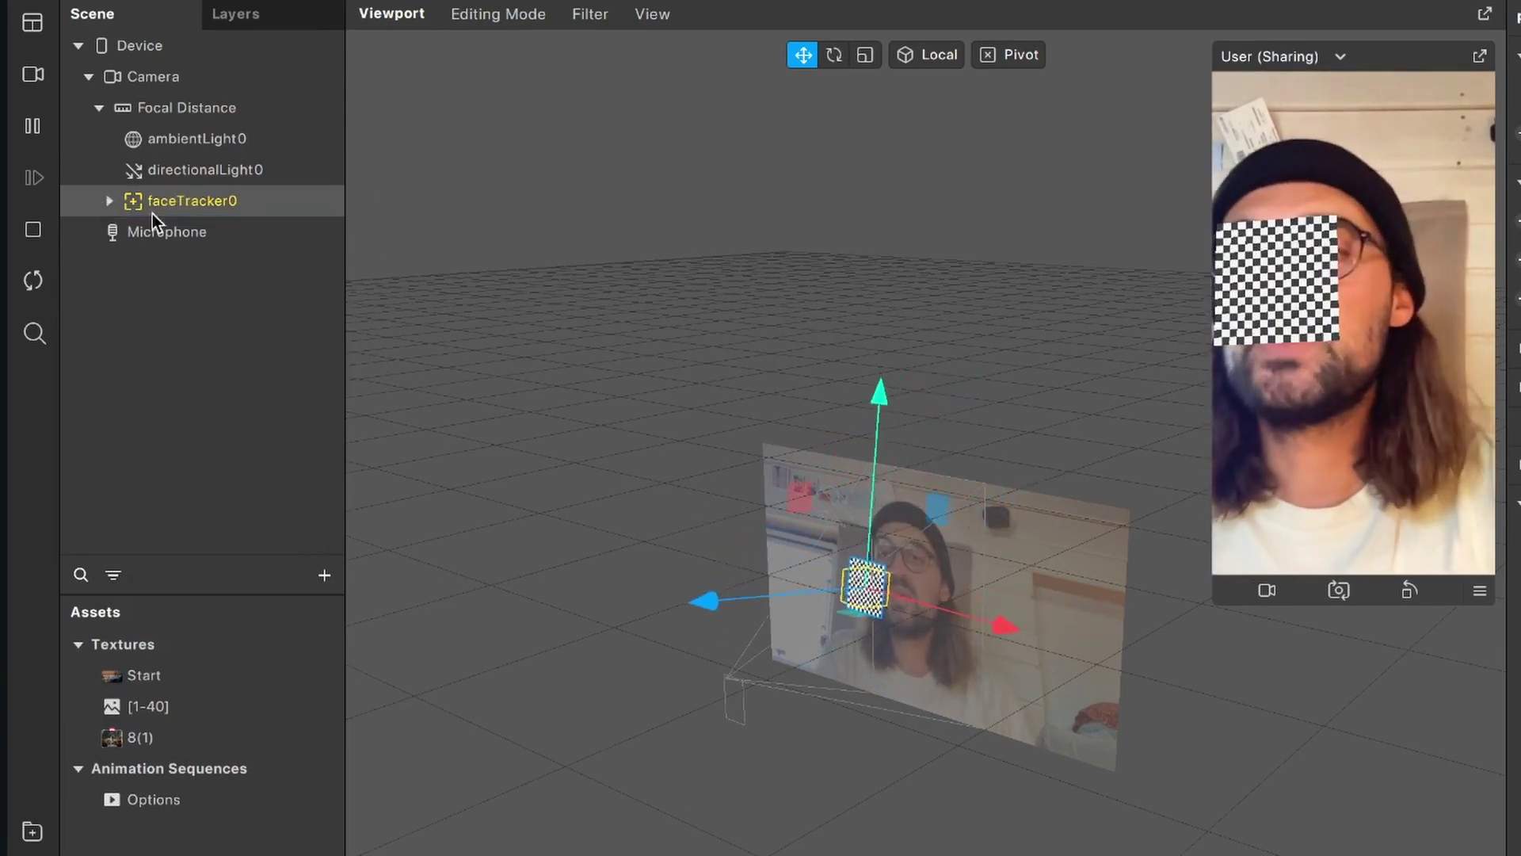
click(108, 200)
drag(163, 231, 165, 180)
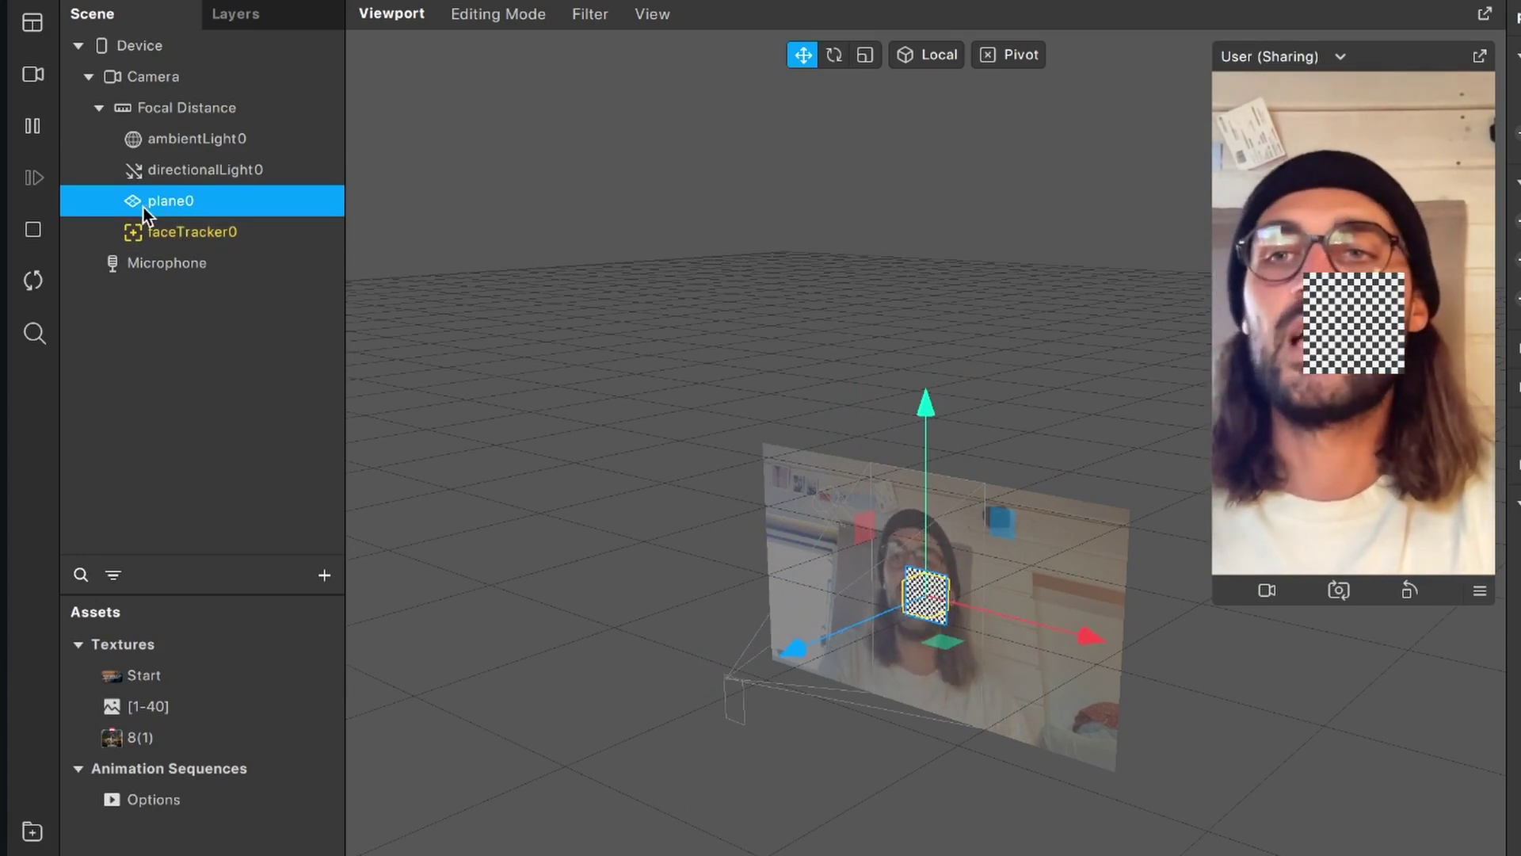
drag(173, 202, 192, 234)
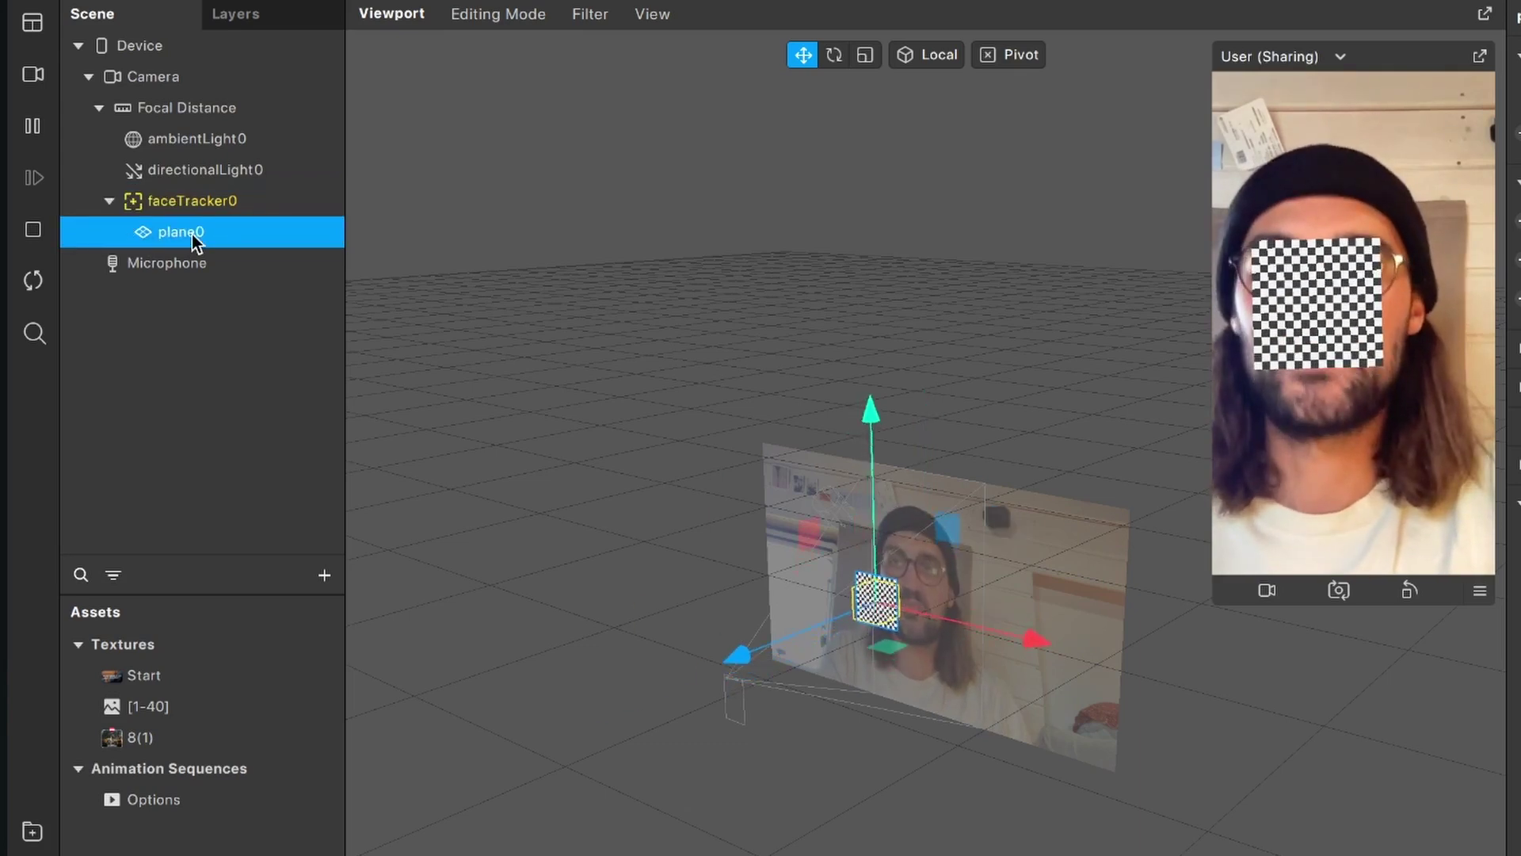
- Rename plane0 to Start
right_click(192, 235)
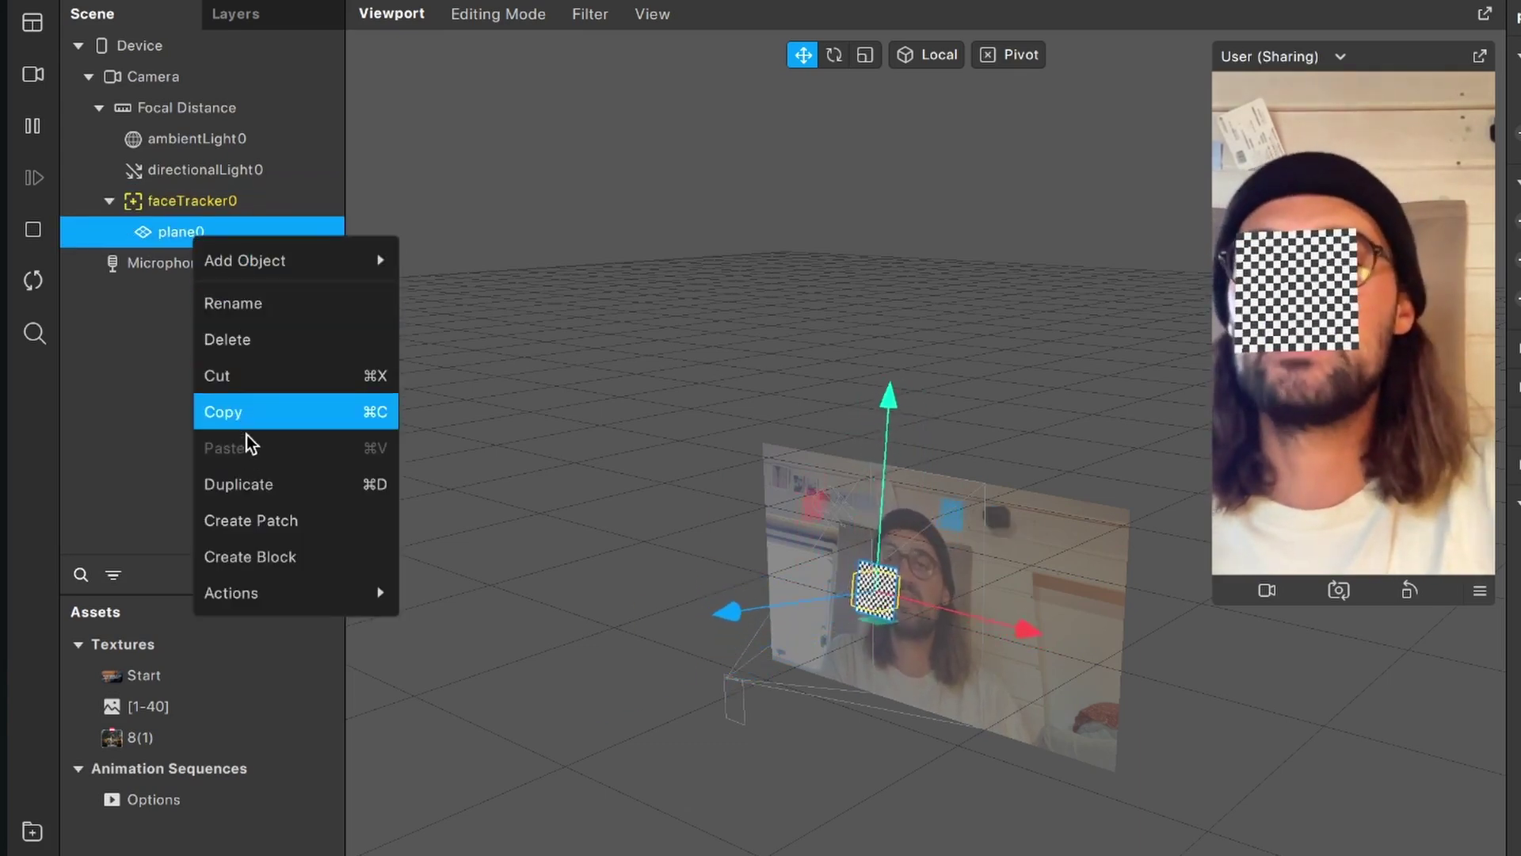
click(252, 304)
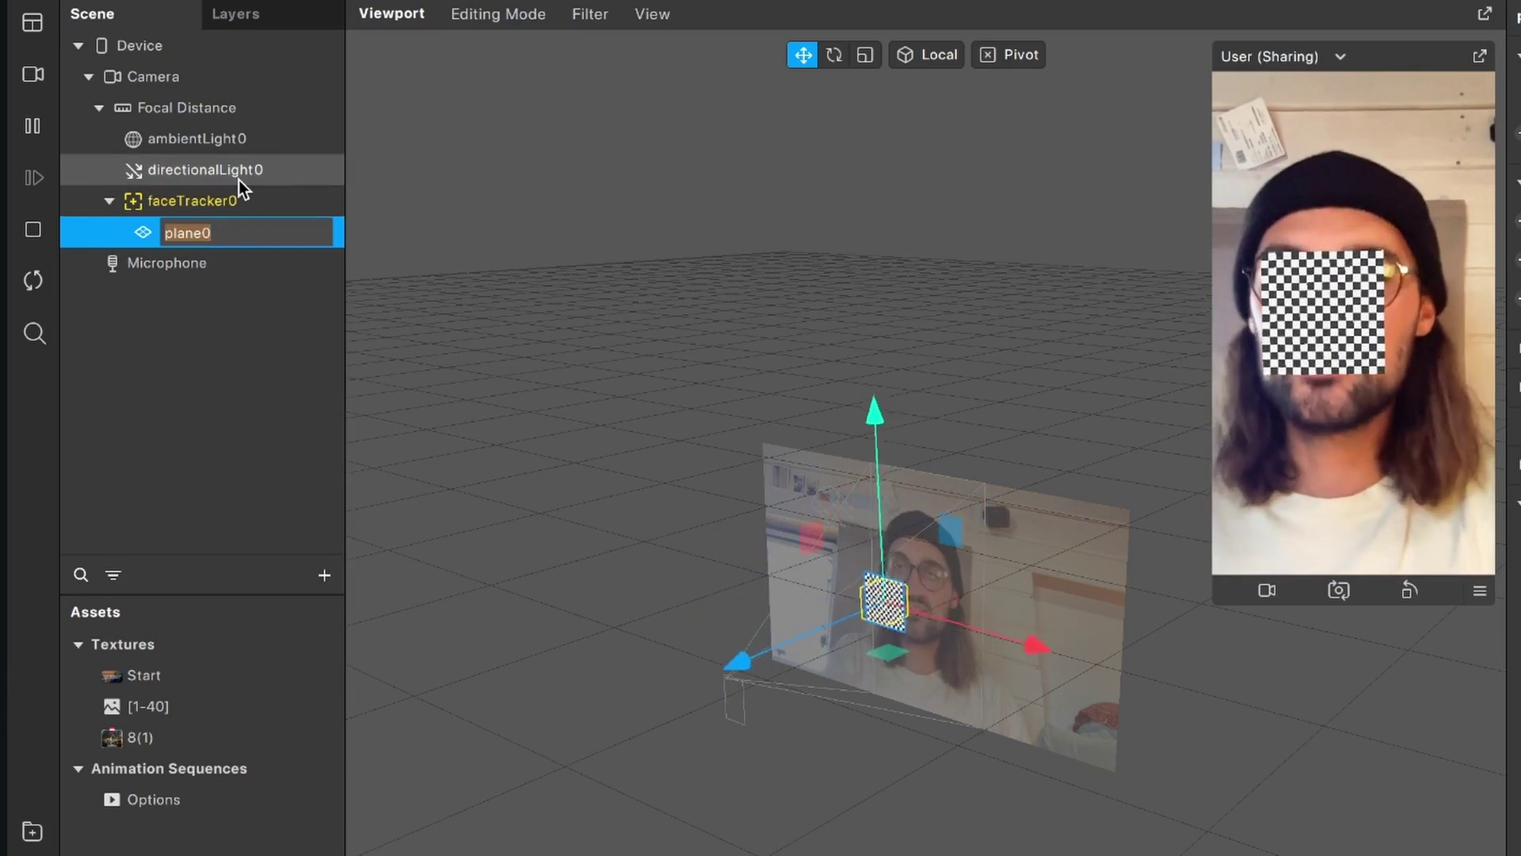
text(Start)
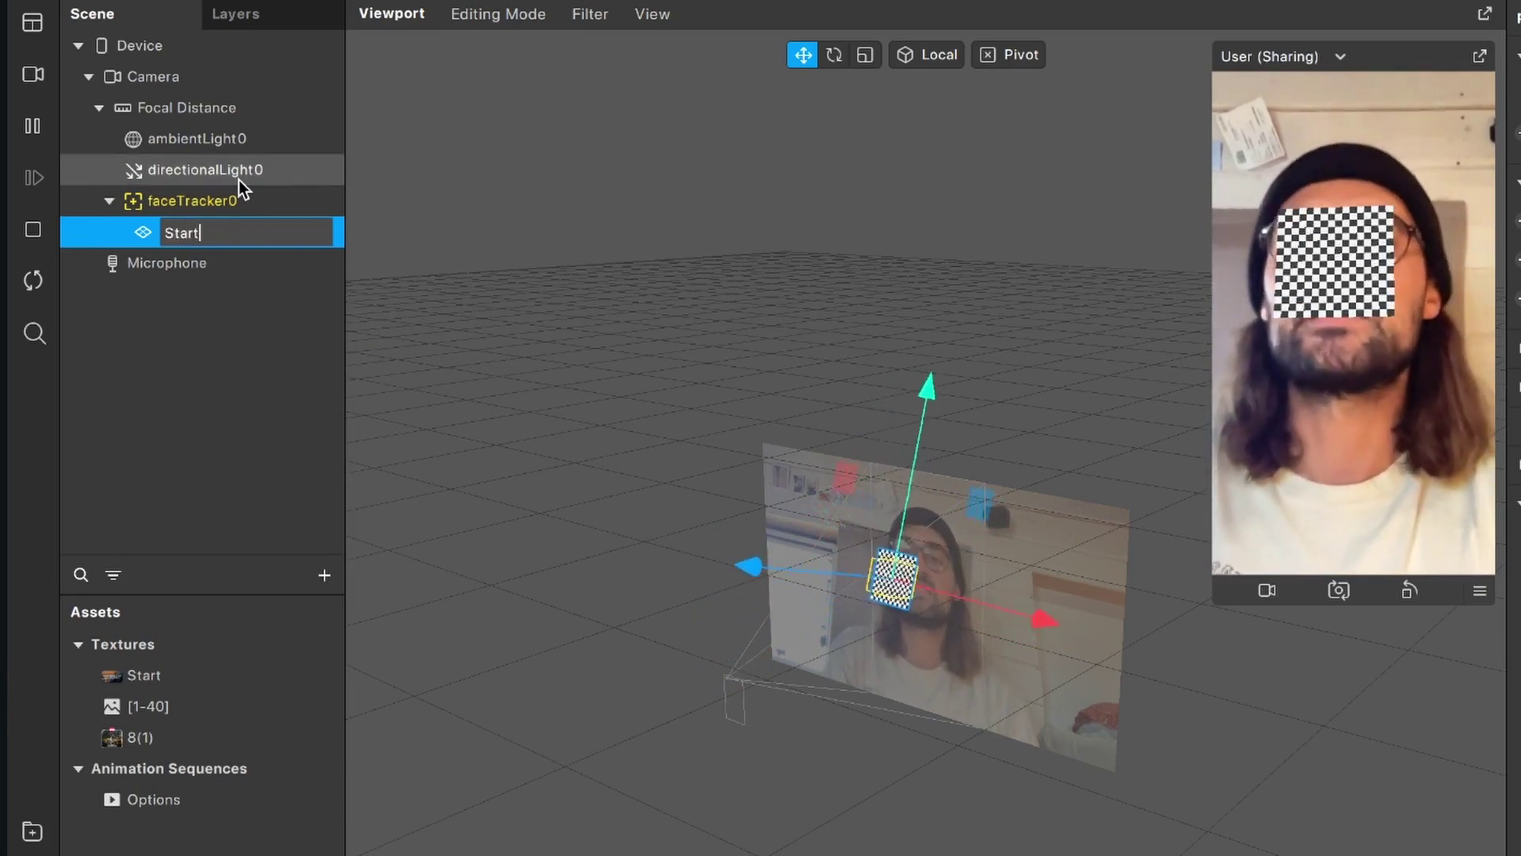
key(Return)
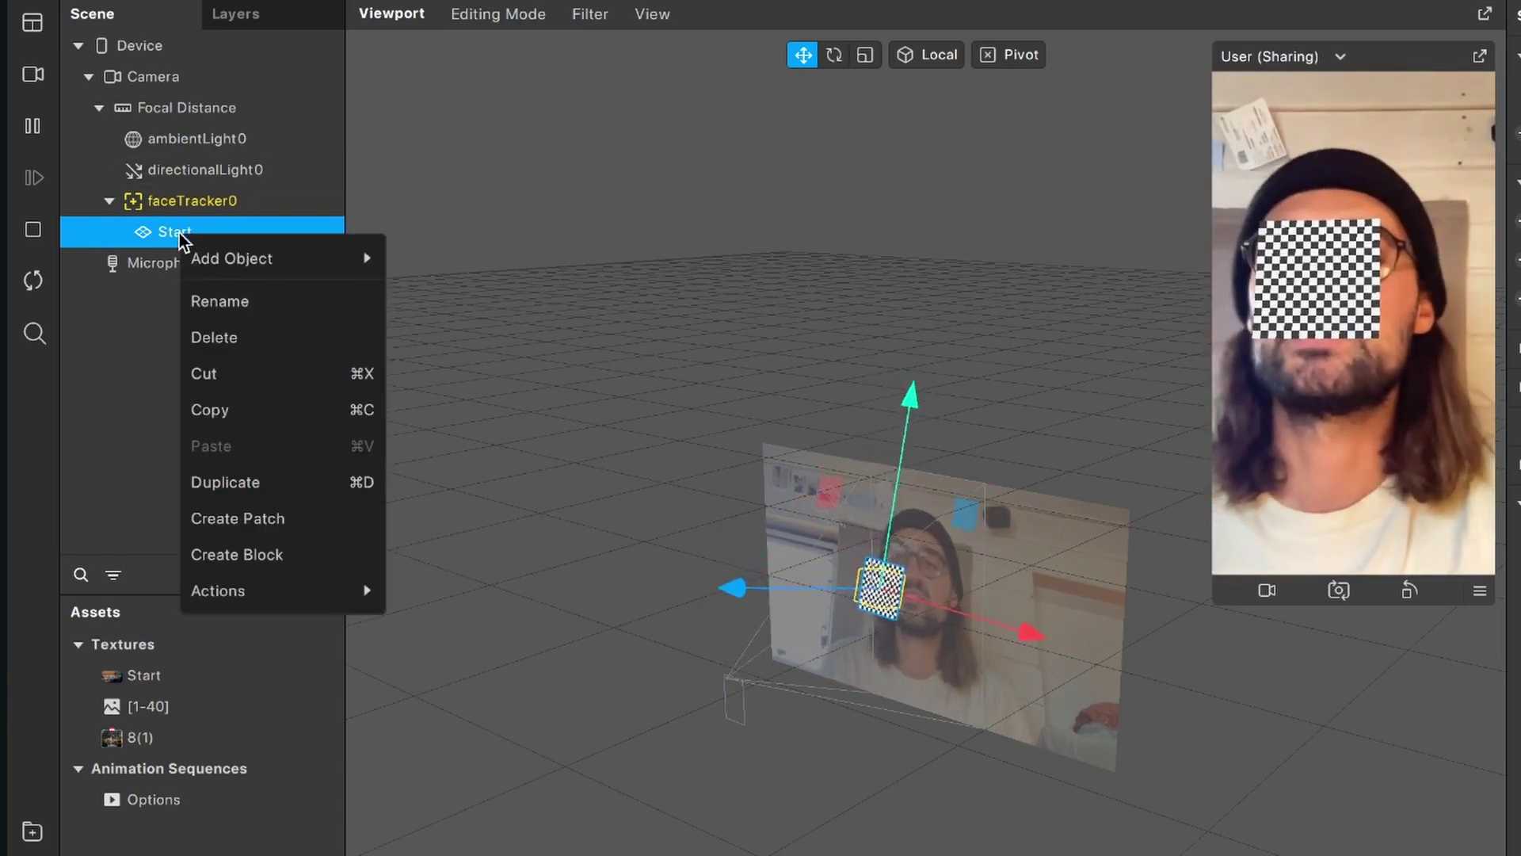
- Duplicate the Start plane and name the copy Options
click(248, 481)
double_click(224, 266)
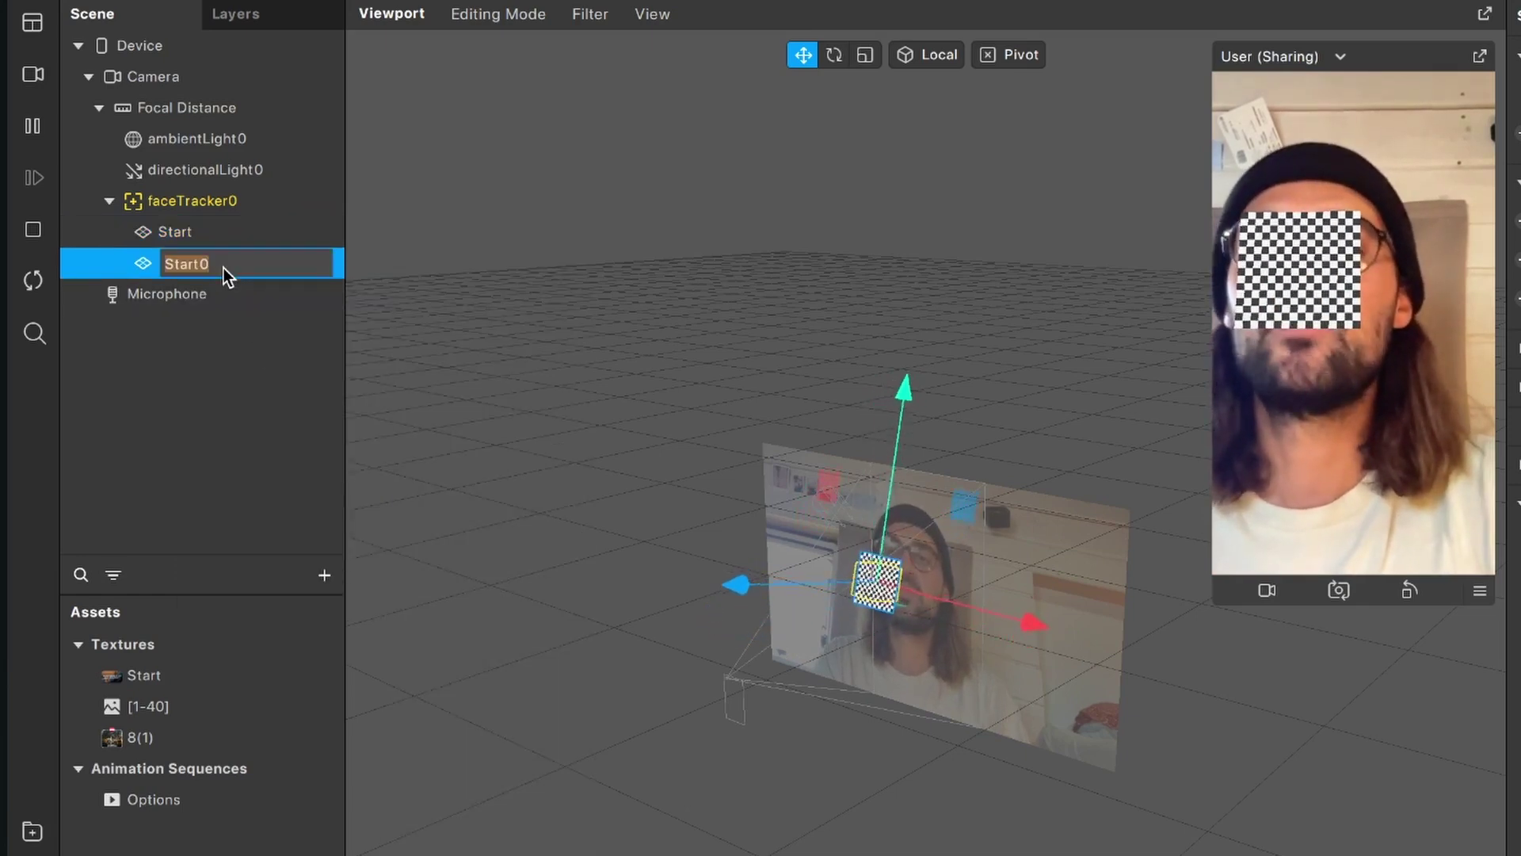
text(Options)
key(Return)
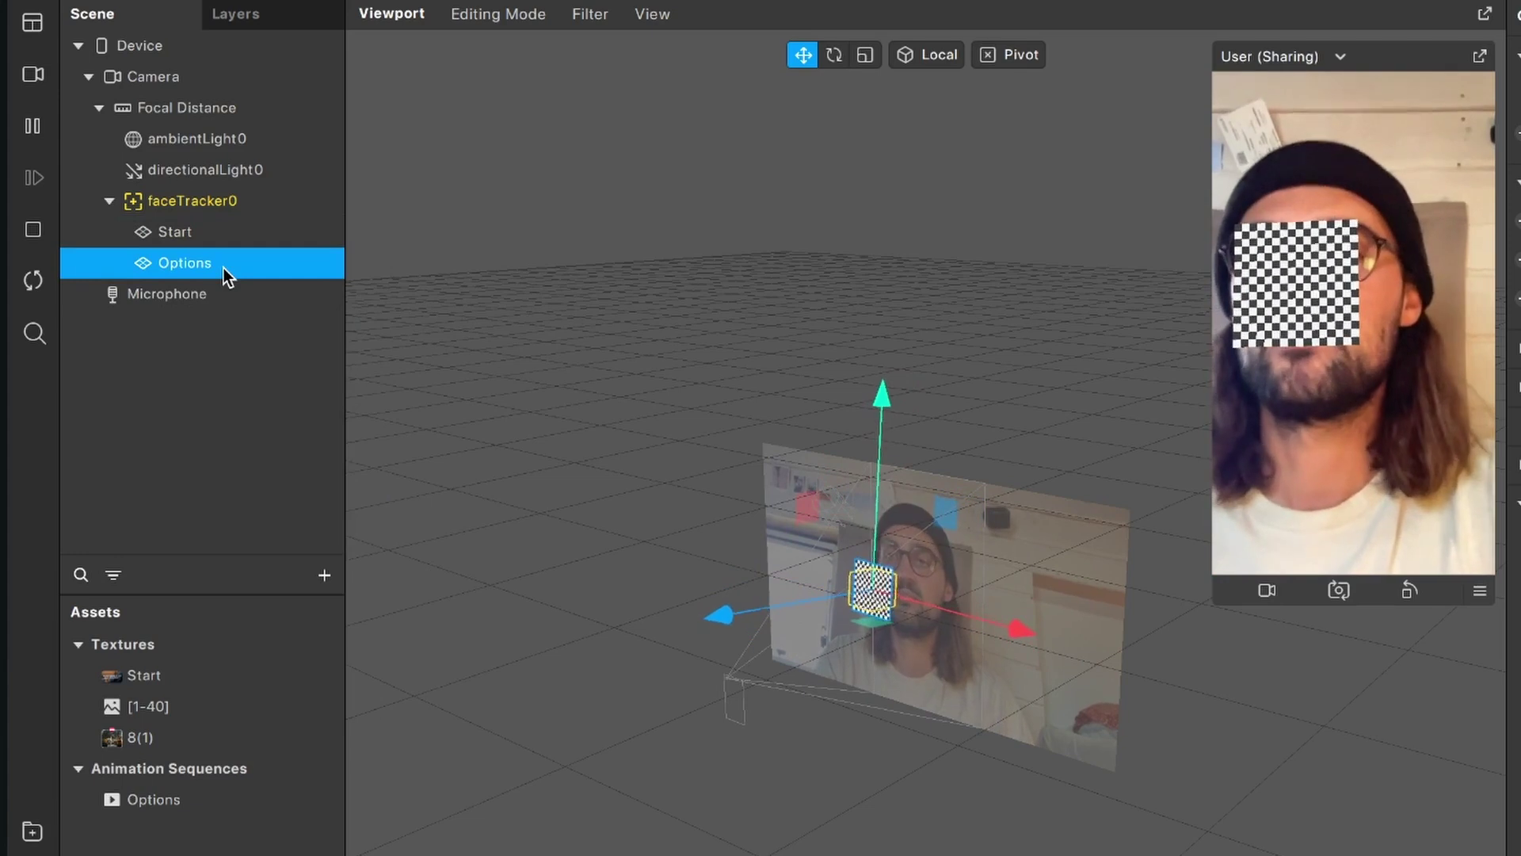
- Duplicate Options, delete the extra Options1 copy, and rename Options0 to End
right_click(223, 268)
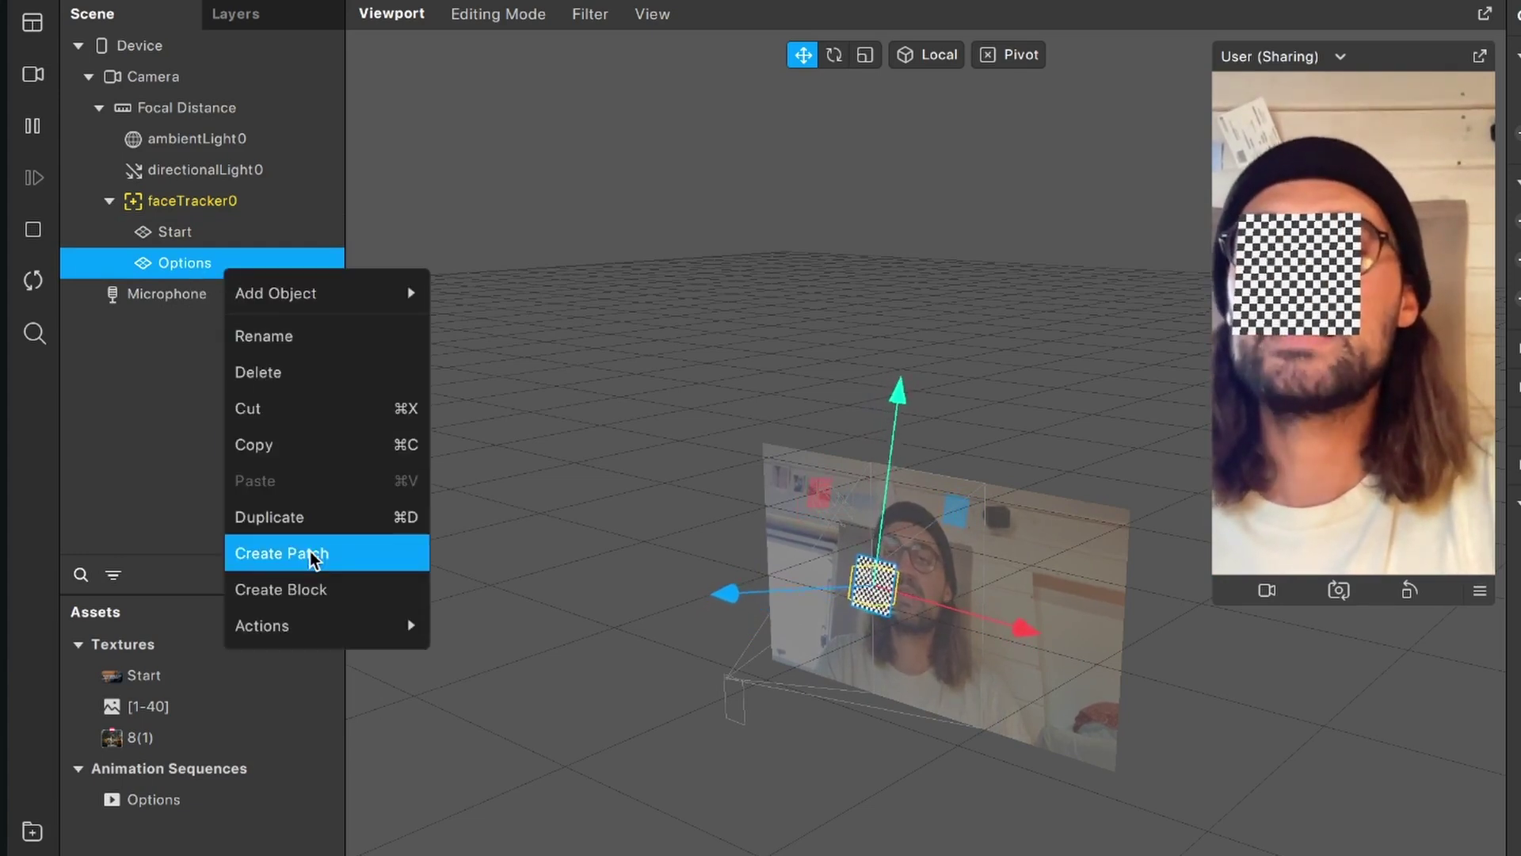
click(298, 519)
click(202, 297)
right_click(202, 299)
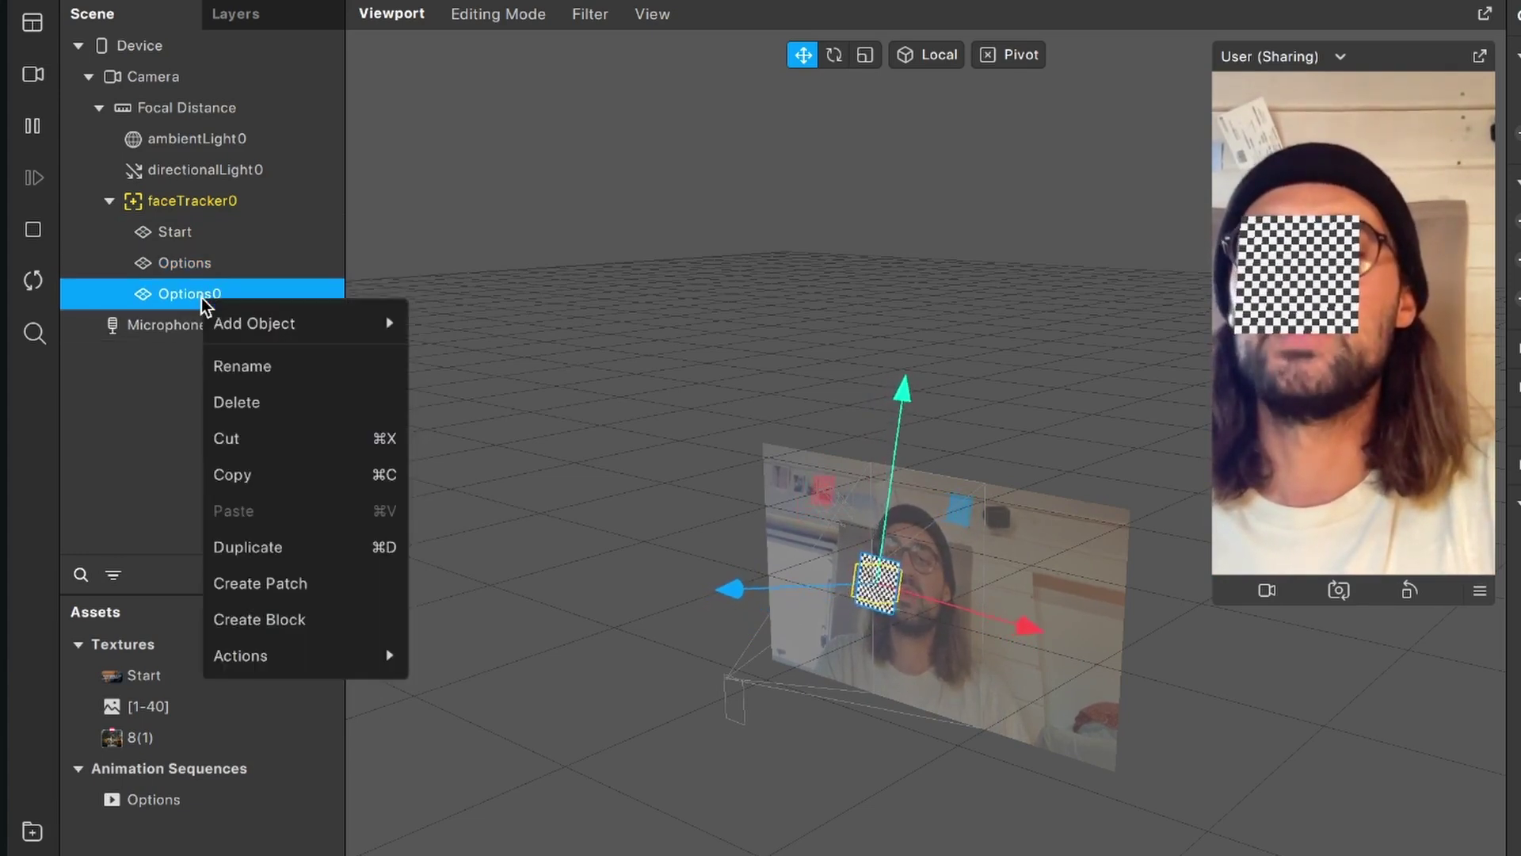
click(262, 547)
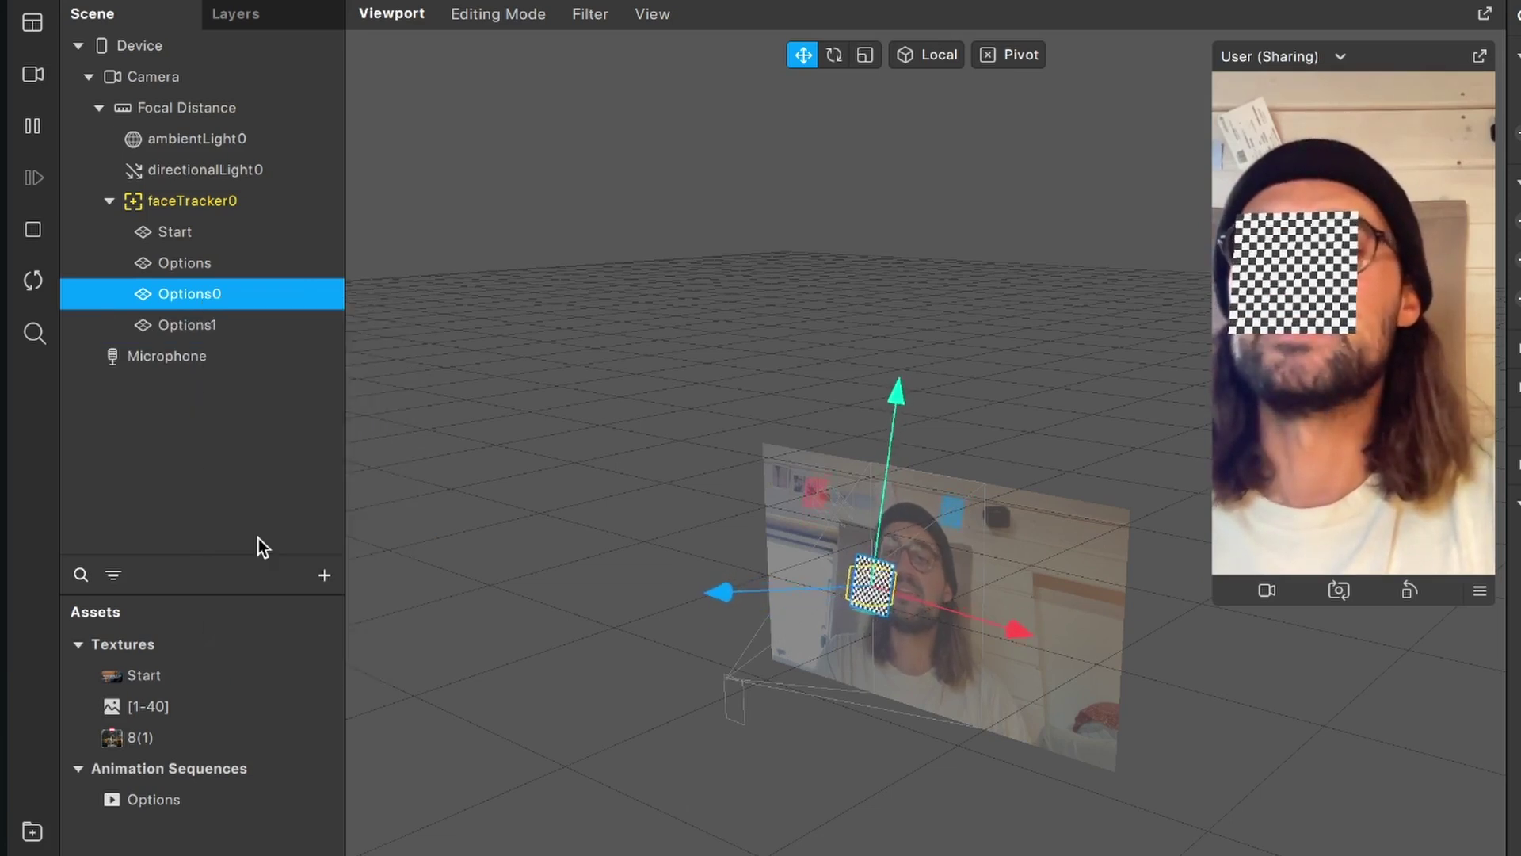
click(204, 332)
key(BackSpace)
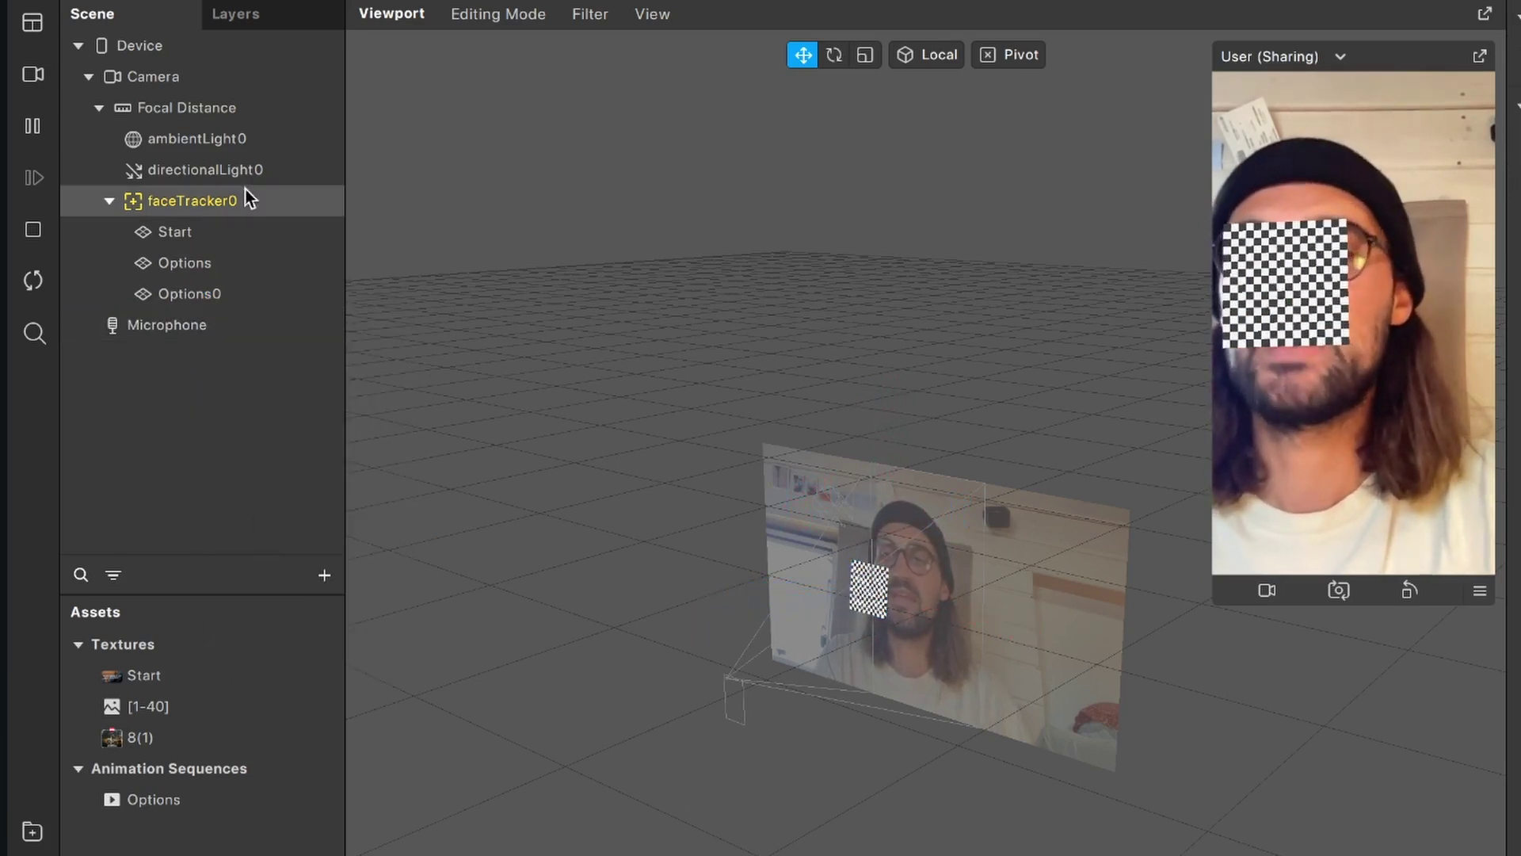
right_click(189, 294)
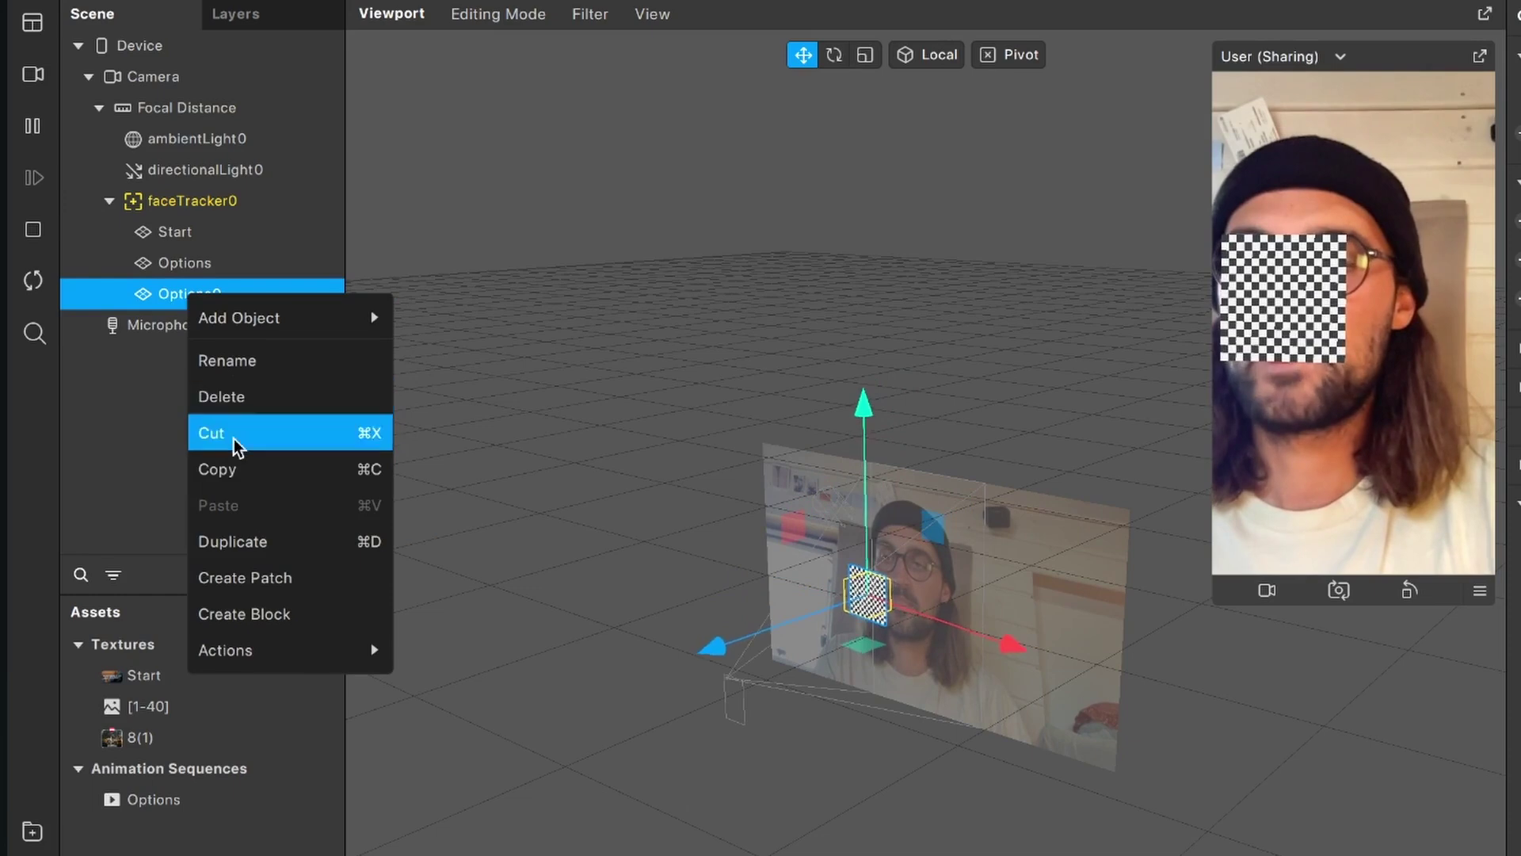
click(231, 369)
text(End)
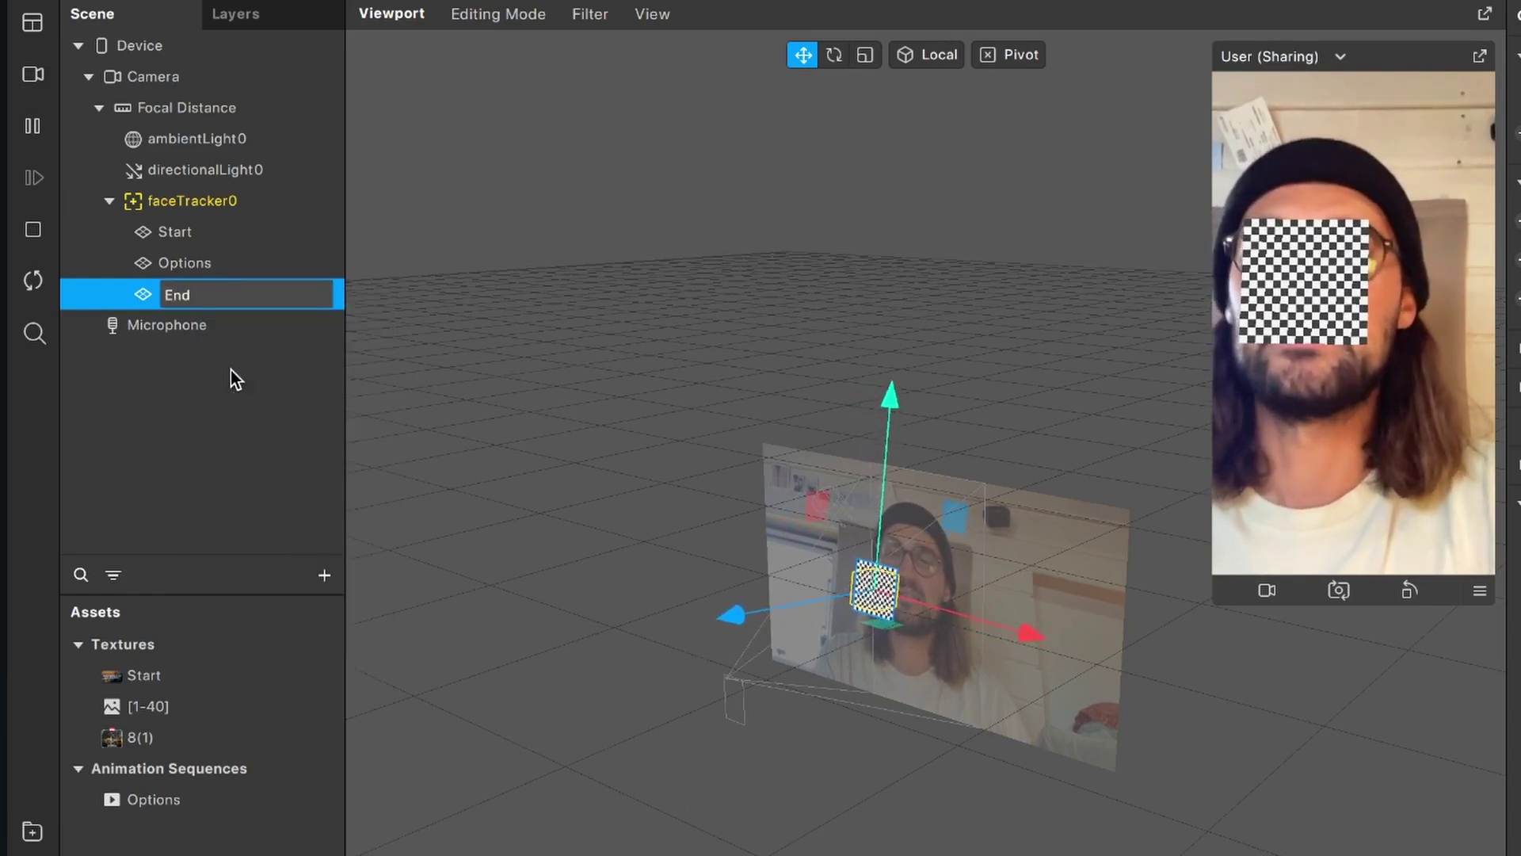
key(Return)
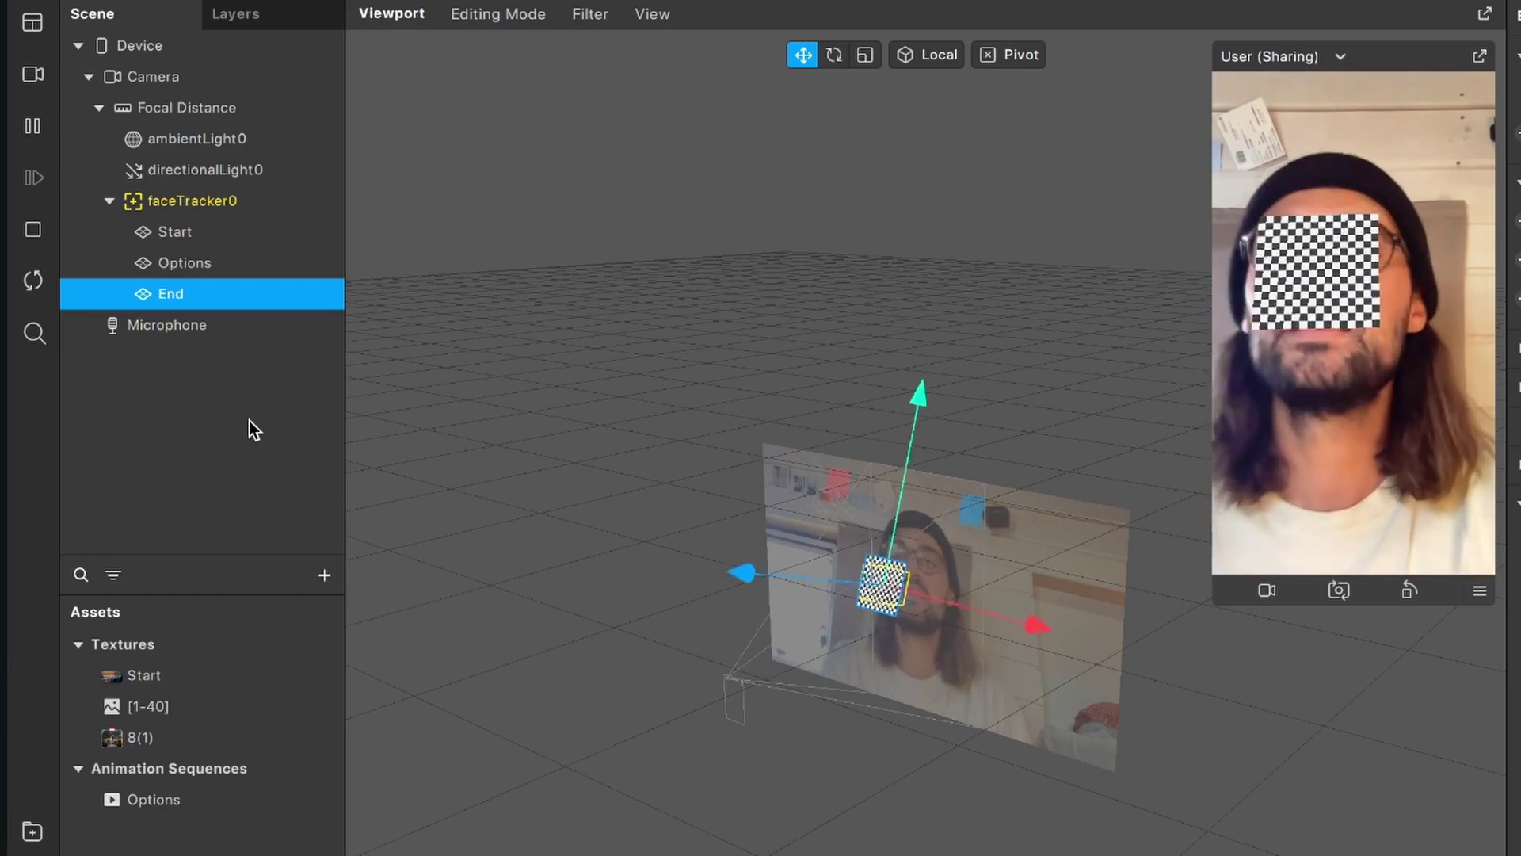
- Add a null object (nullObject0) to the scene
click(248, 437)
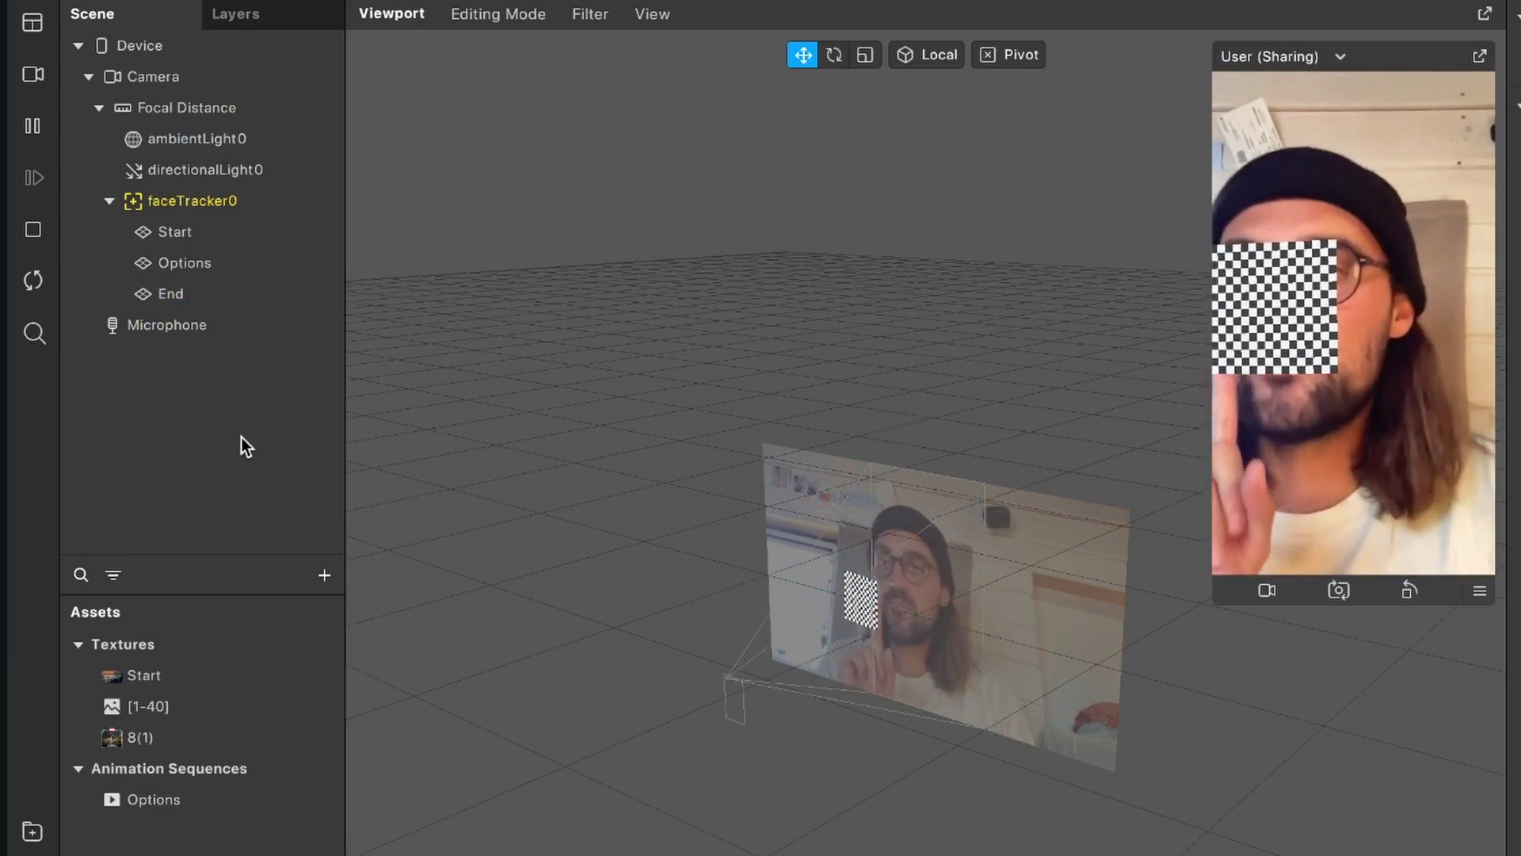
click(325, 575)
text(nul)
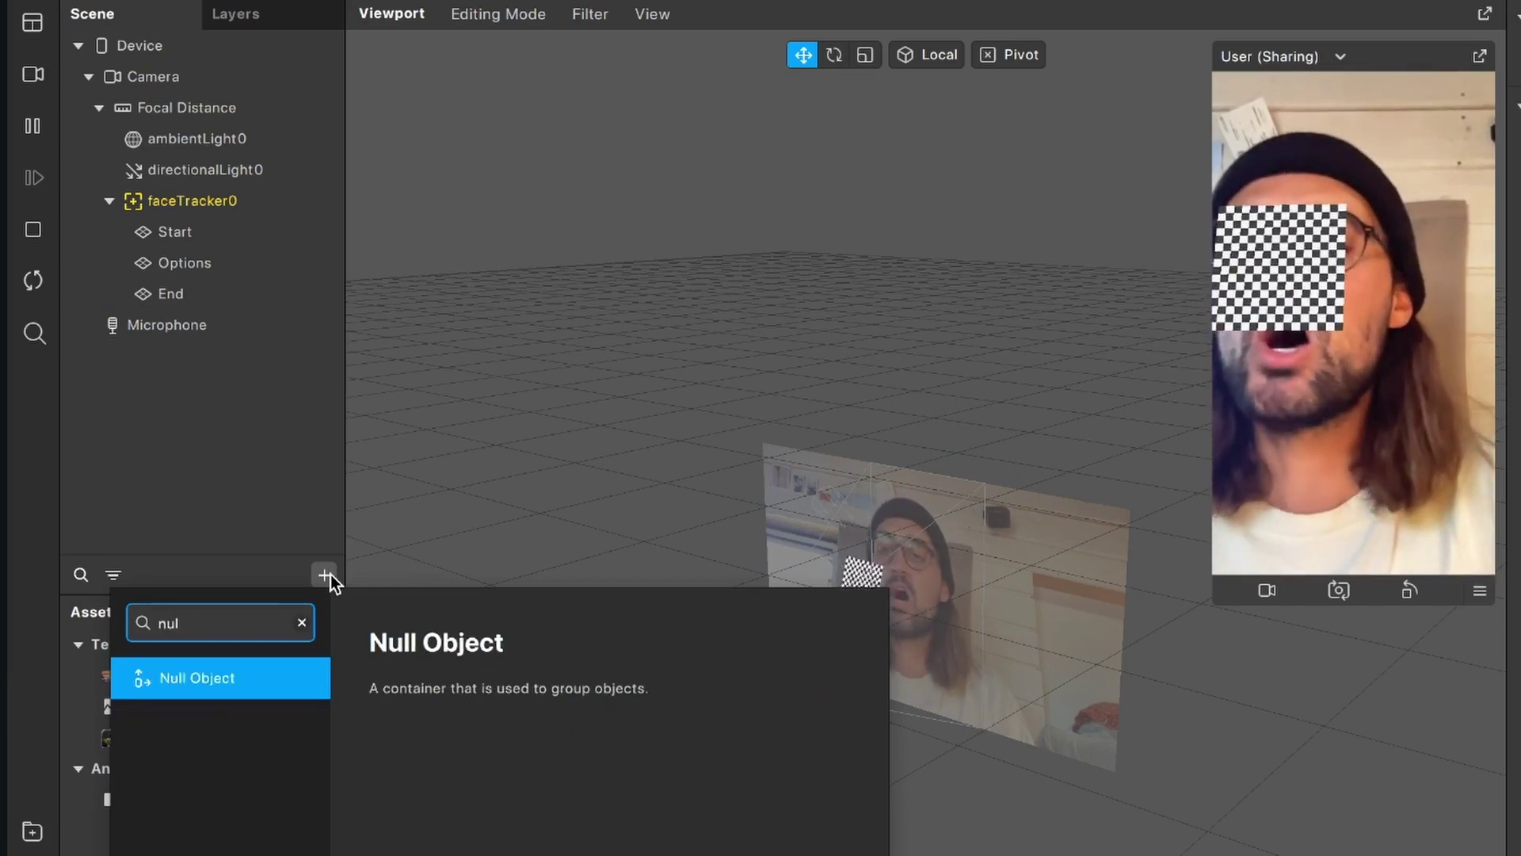
key(Return)
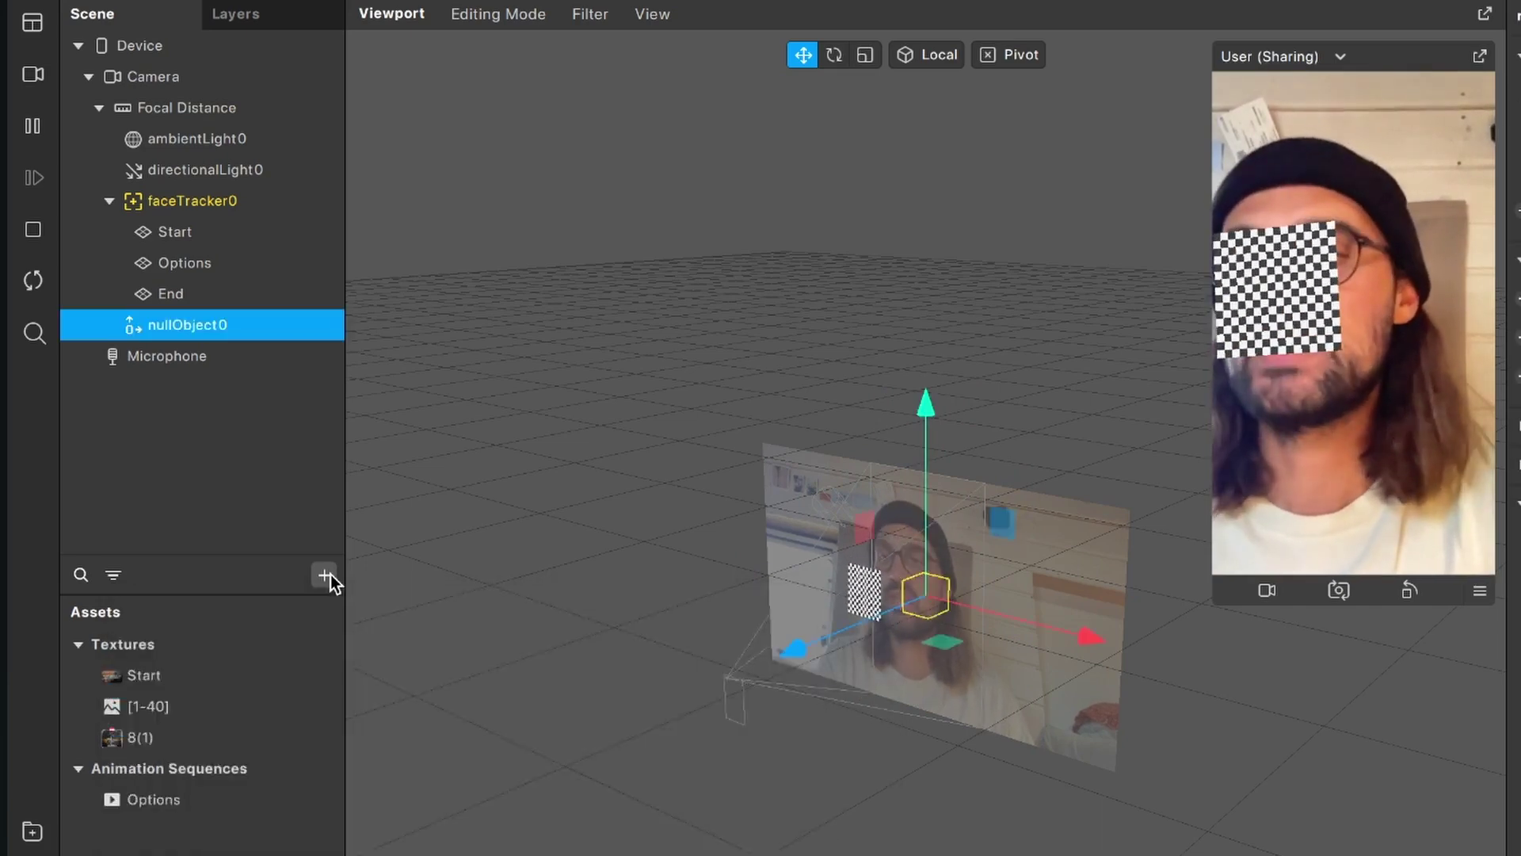
- Put Start, Options and End inside nullObject0 and nest it under faceTracker0
click(161, 296)
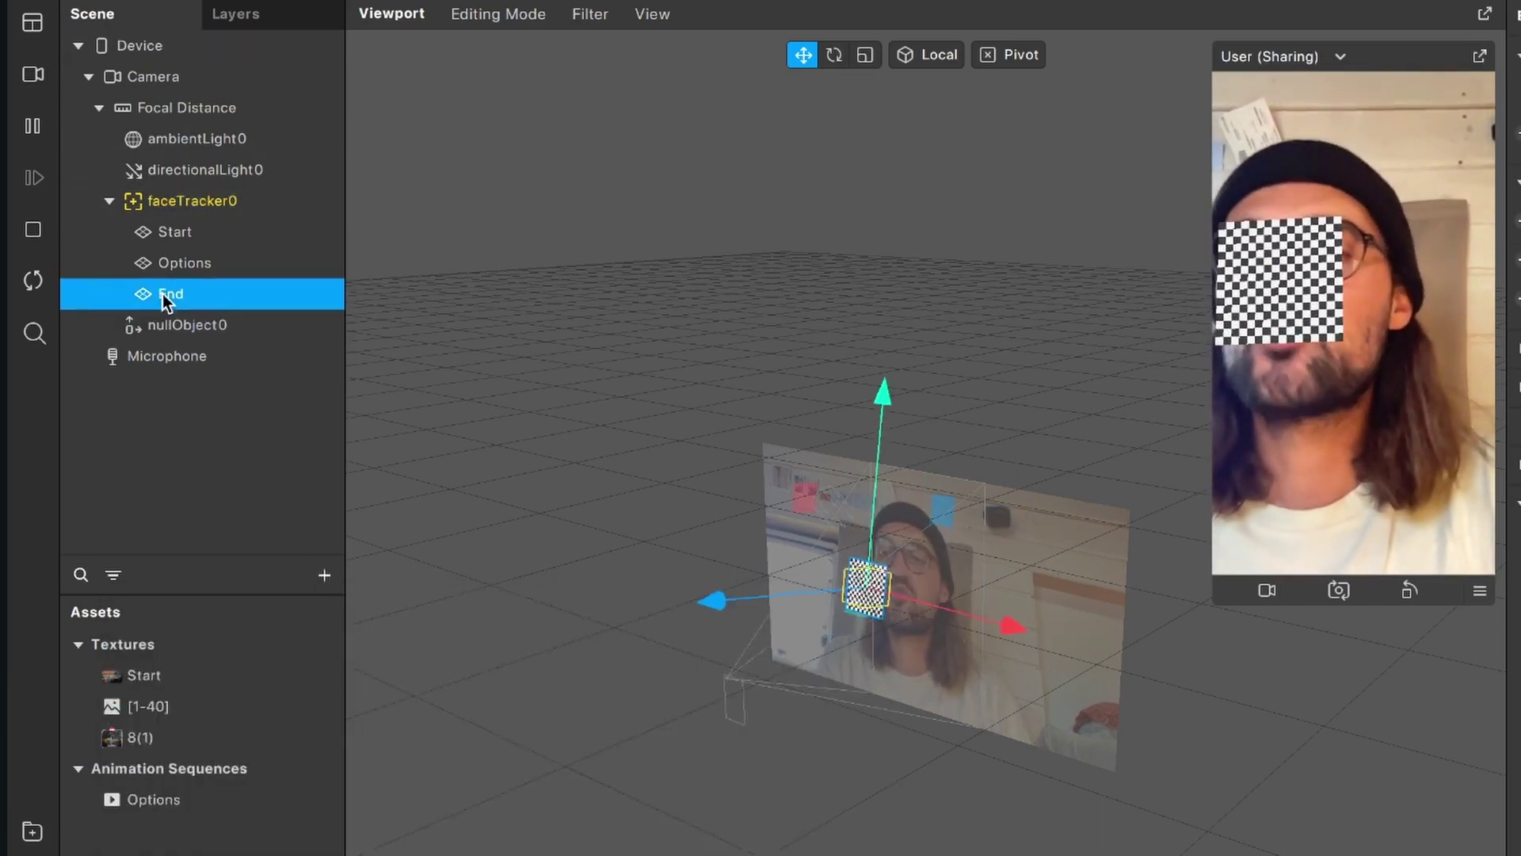
shift+click(176, 232)
drag(176, 232, 178, 324)
click(169, 230)
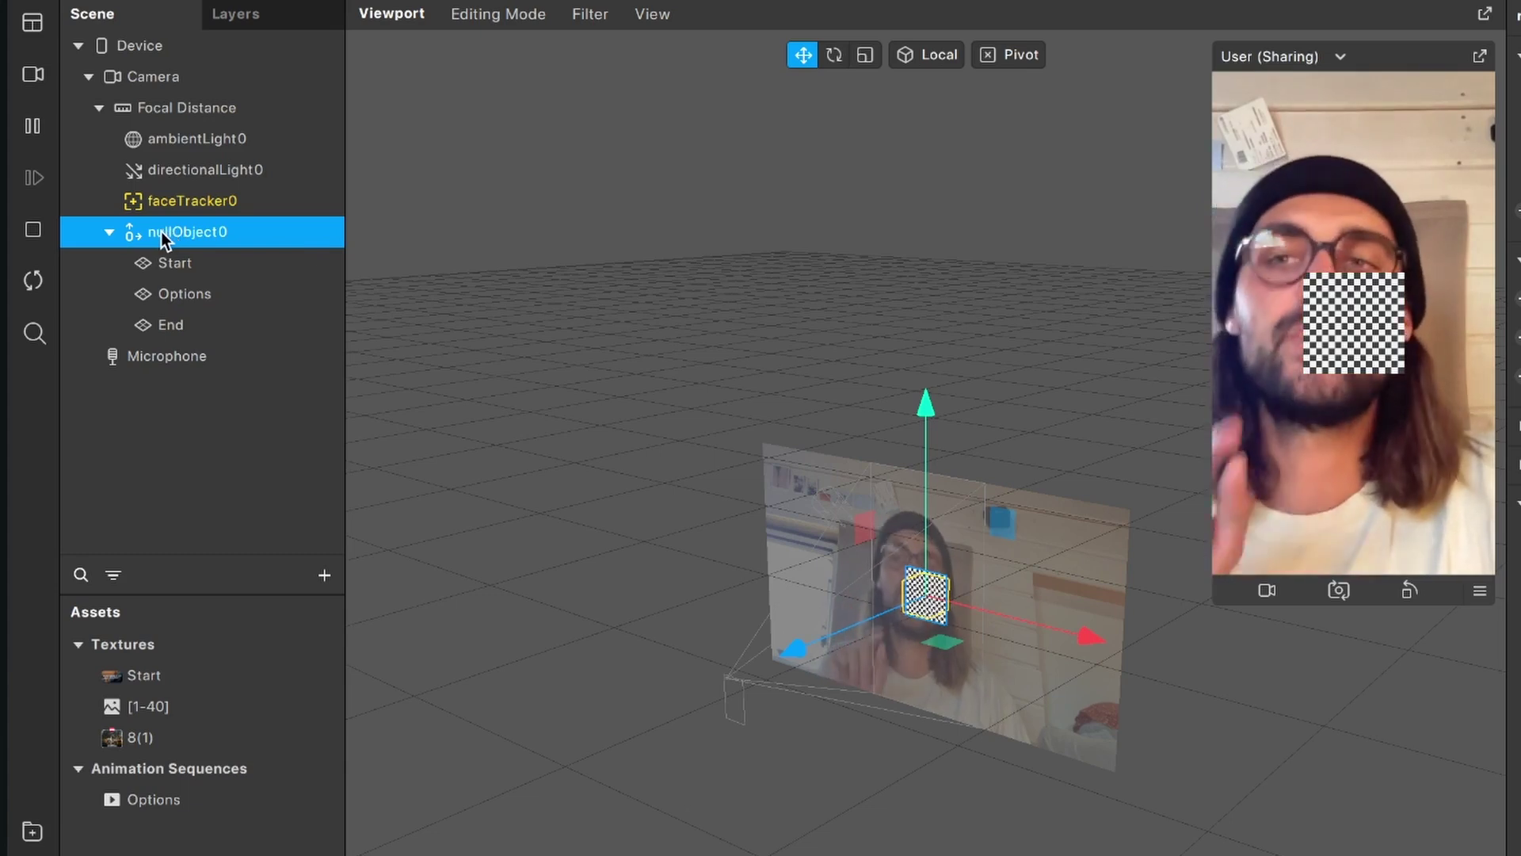
drag(160, 231, 182, 202)
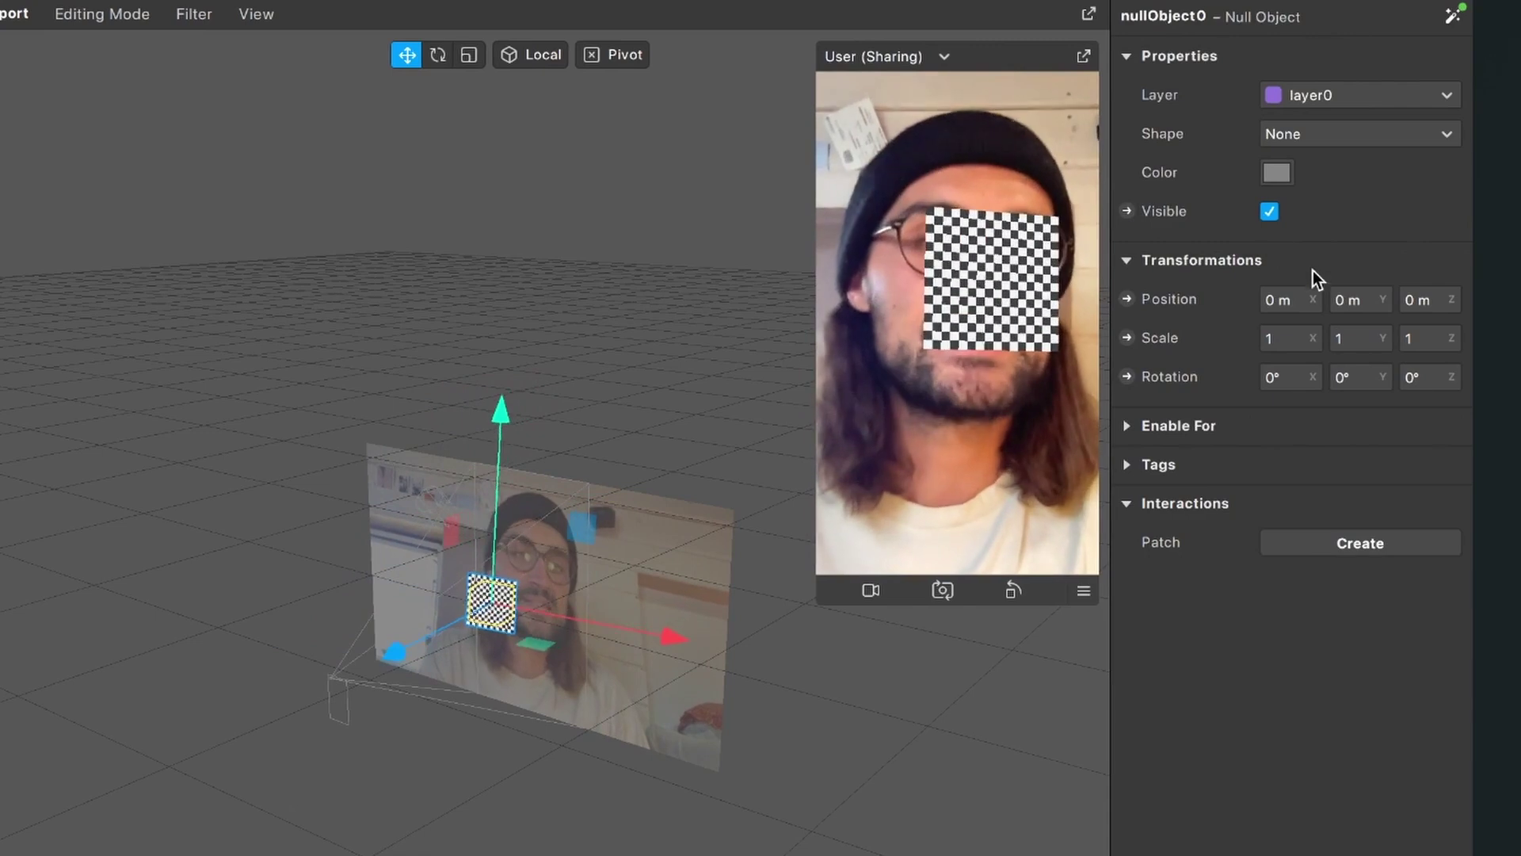
- Set nullObject0's Y position to about 0,14 m
click(1341, 299)
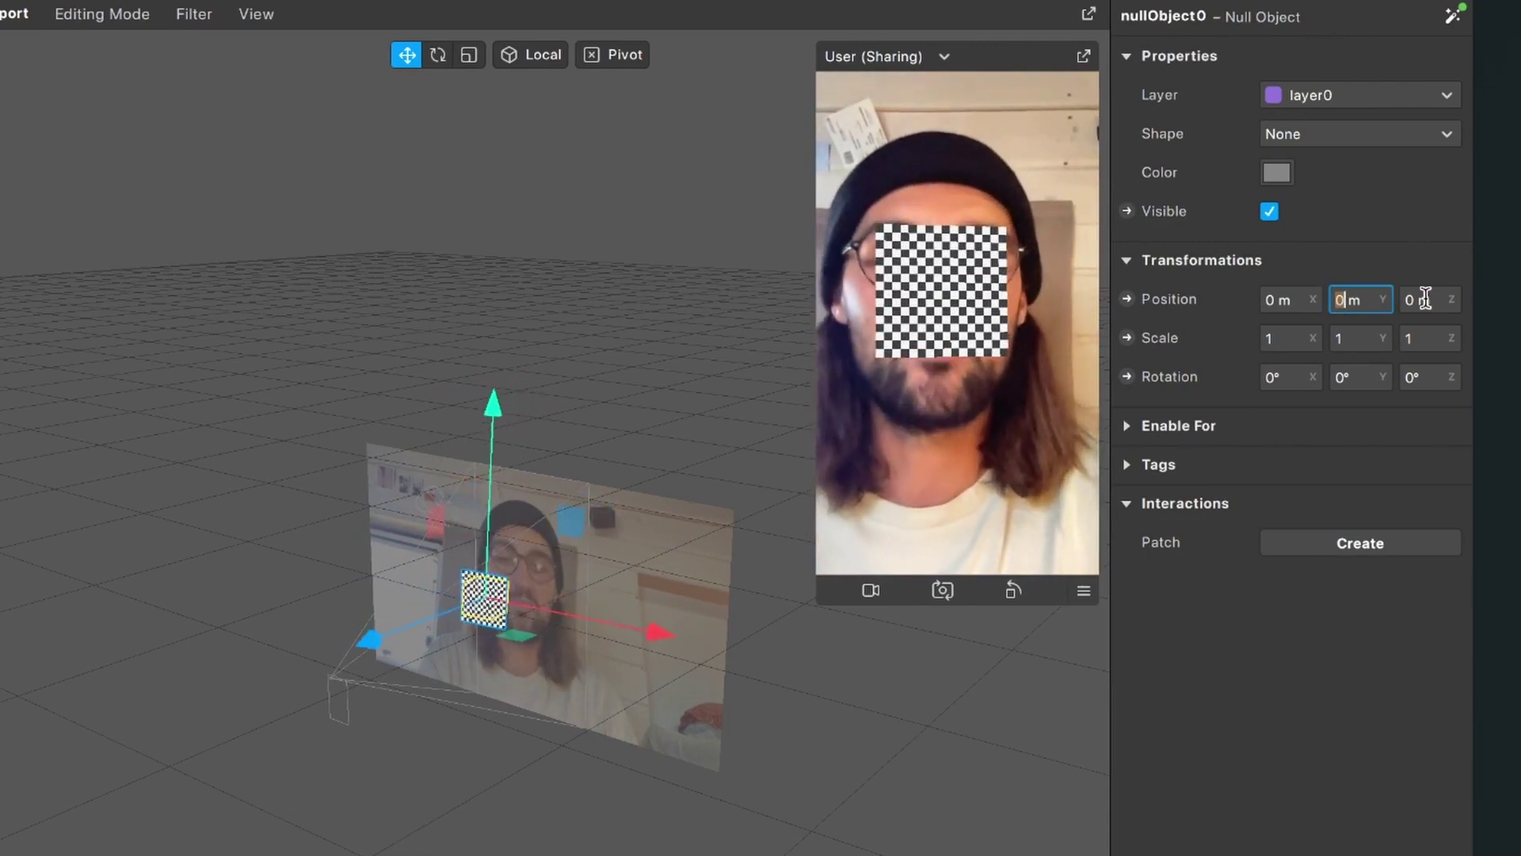
text(12)
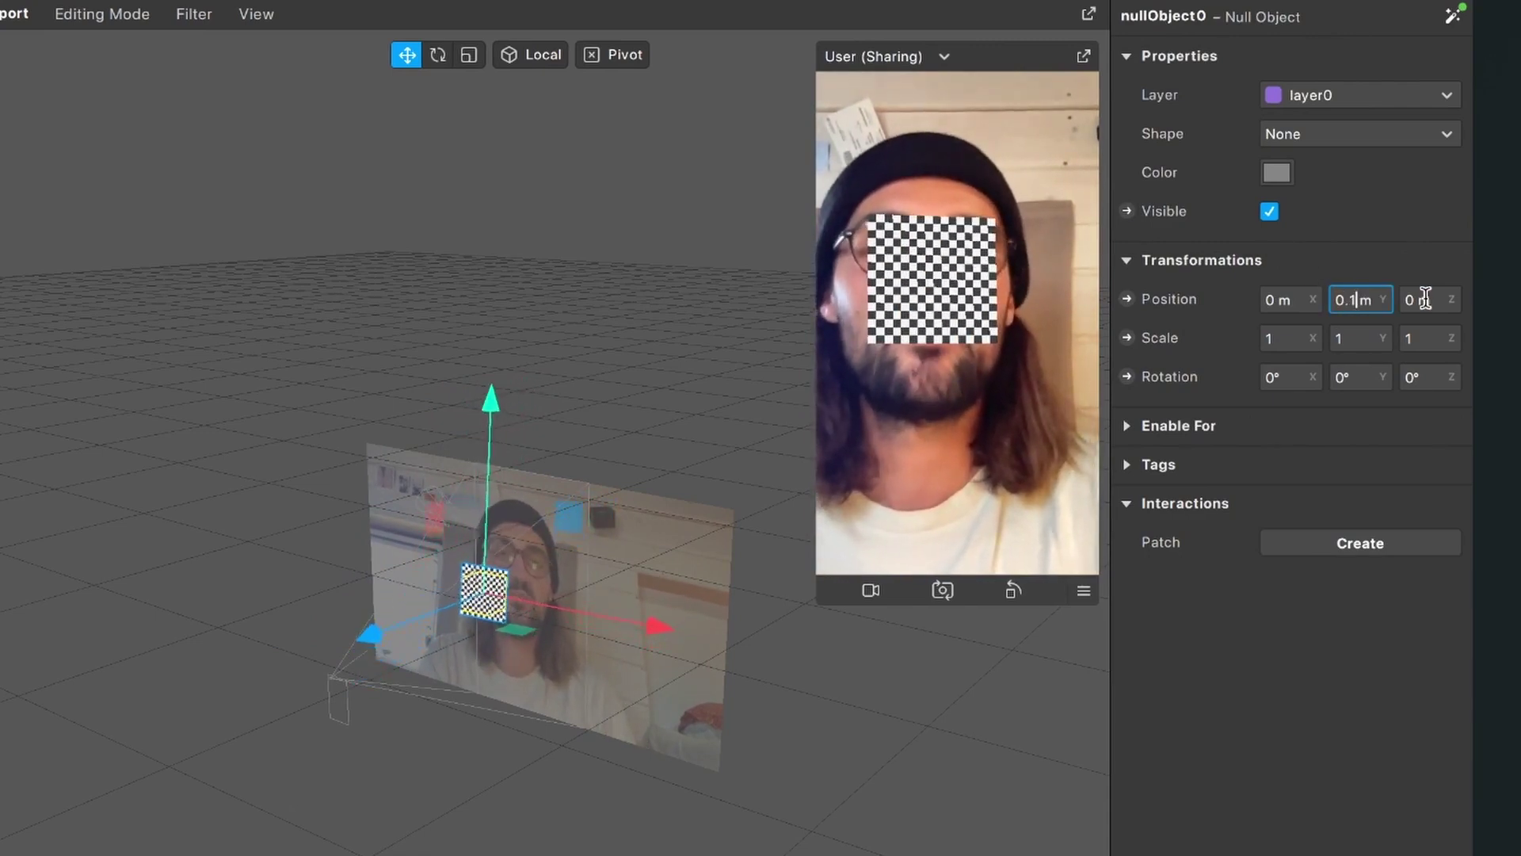
key(Return)
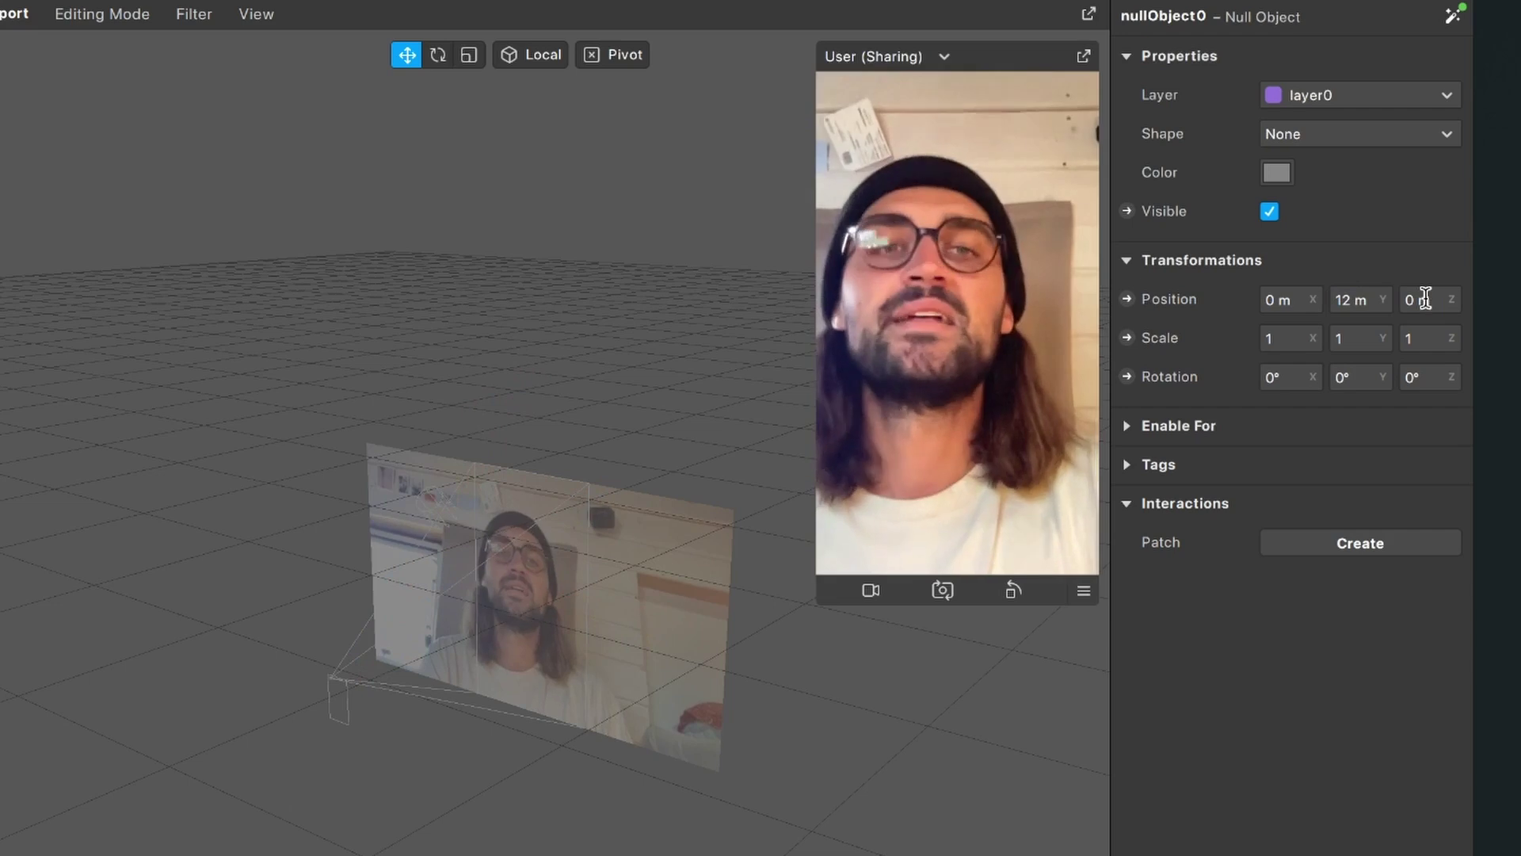
click(1341, 299)
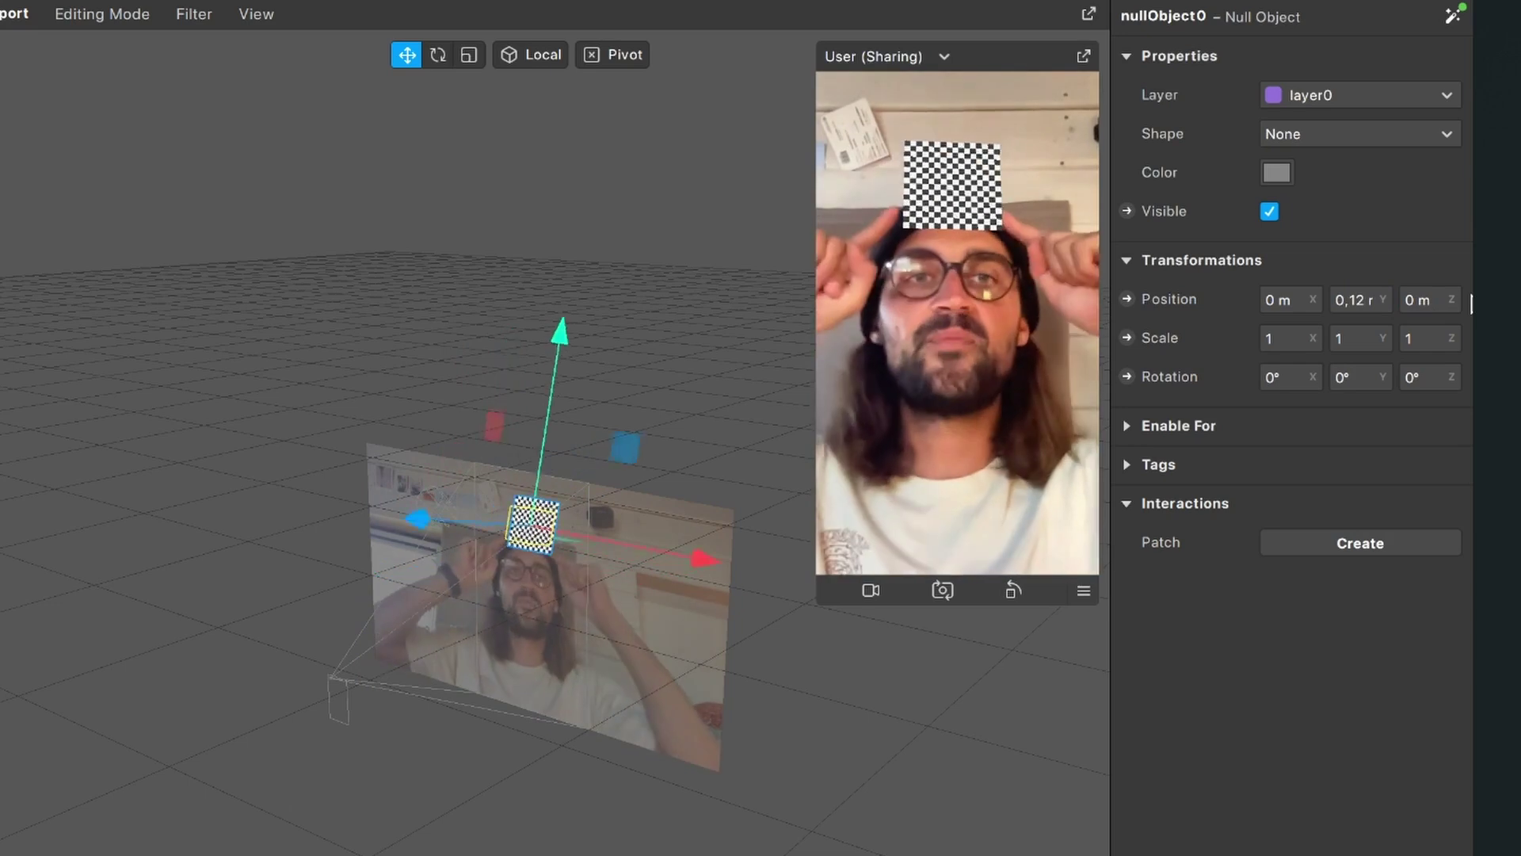
drag(1359, 298, 1471, 305)
- Scale nullObject0 to 1,4 on X and Y
click(1277, 338)
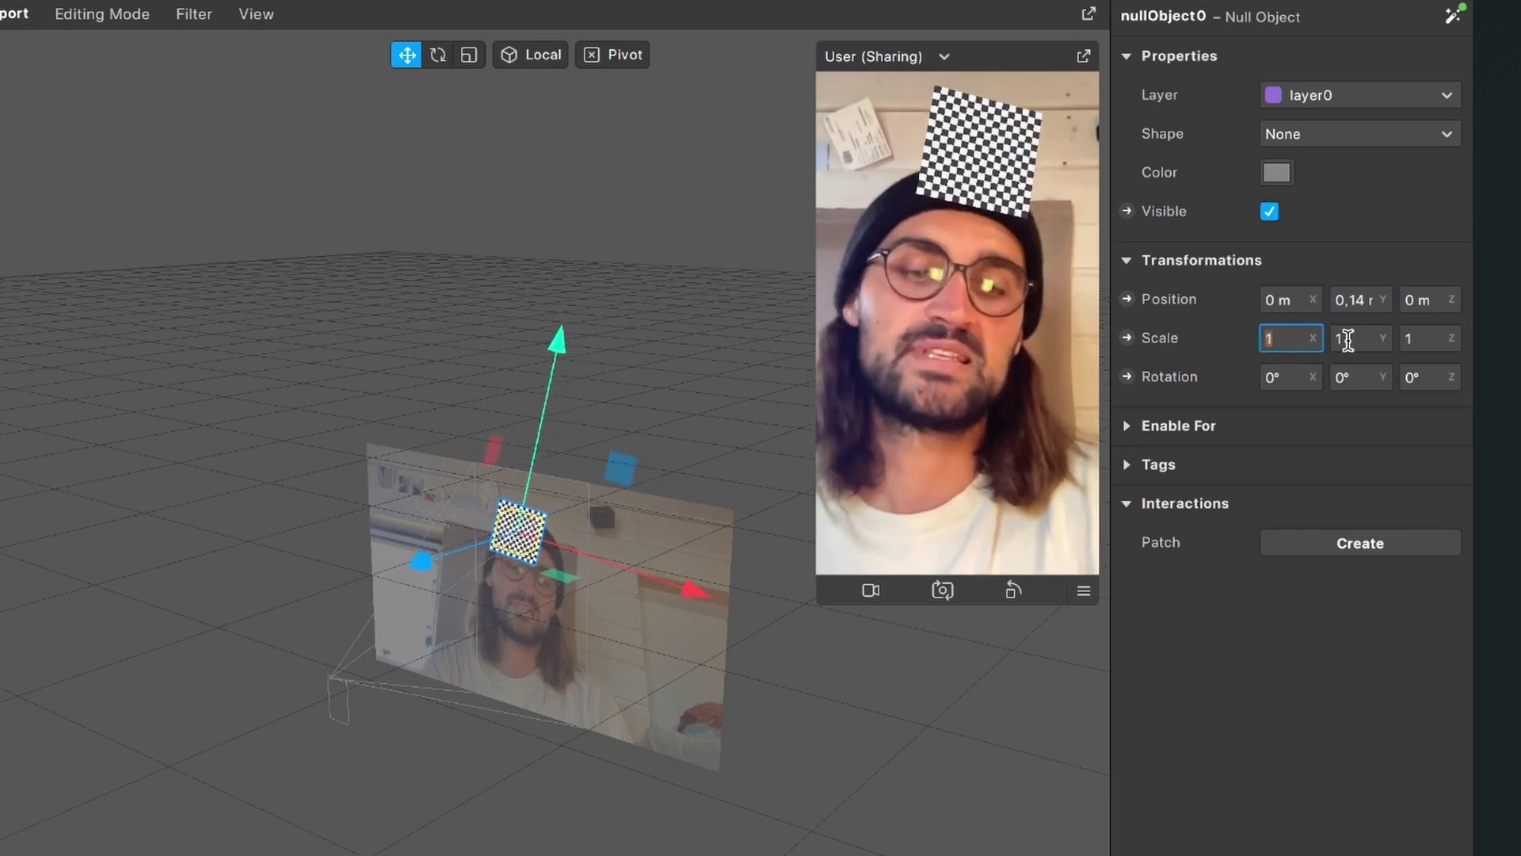
text(,)
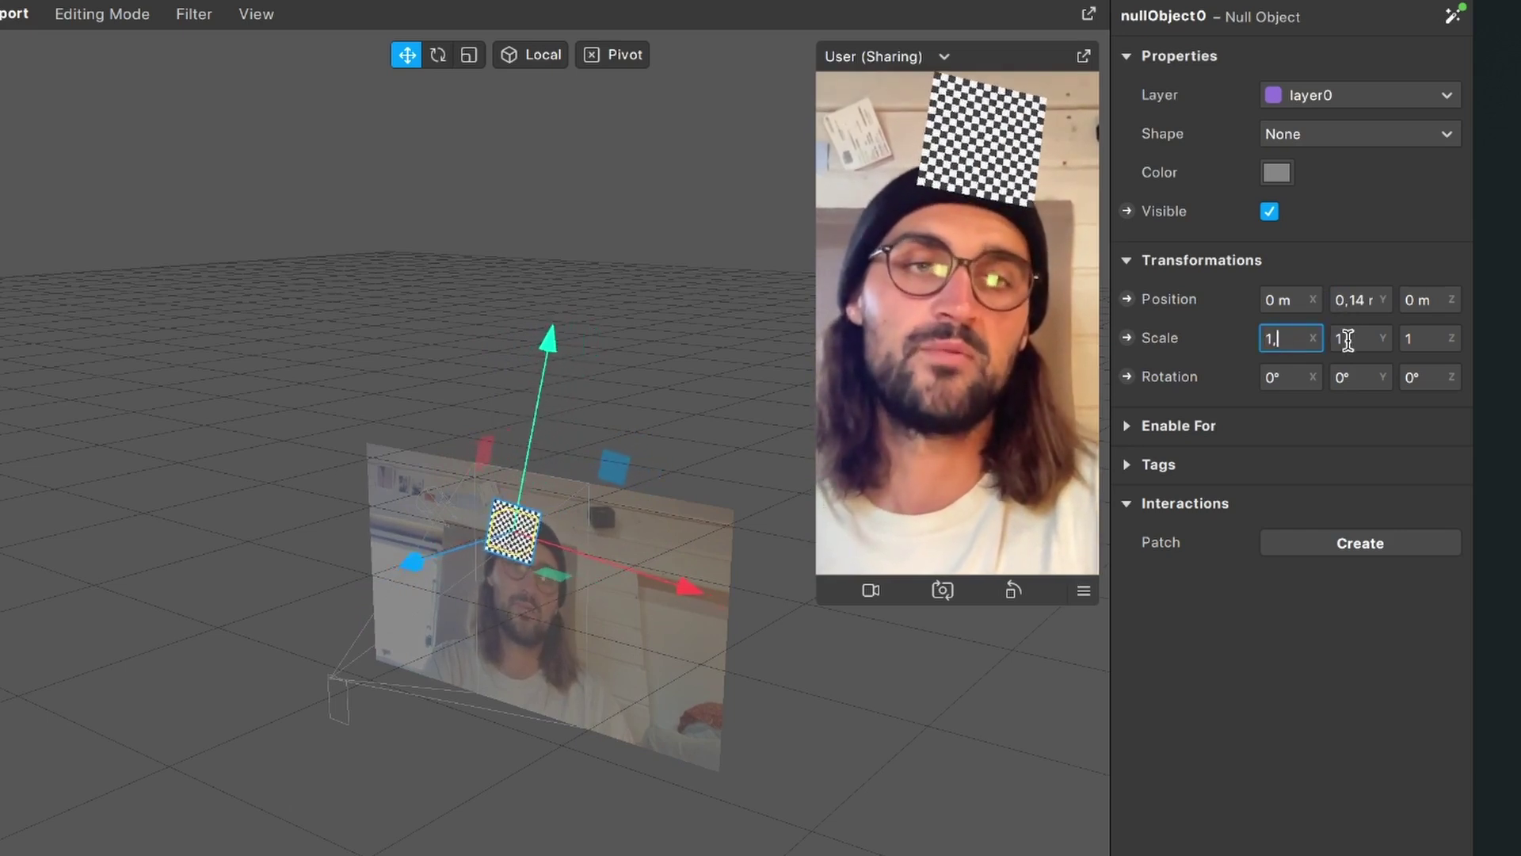
text(4)
key(Return)
click(1347, 339)
text(,4)
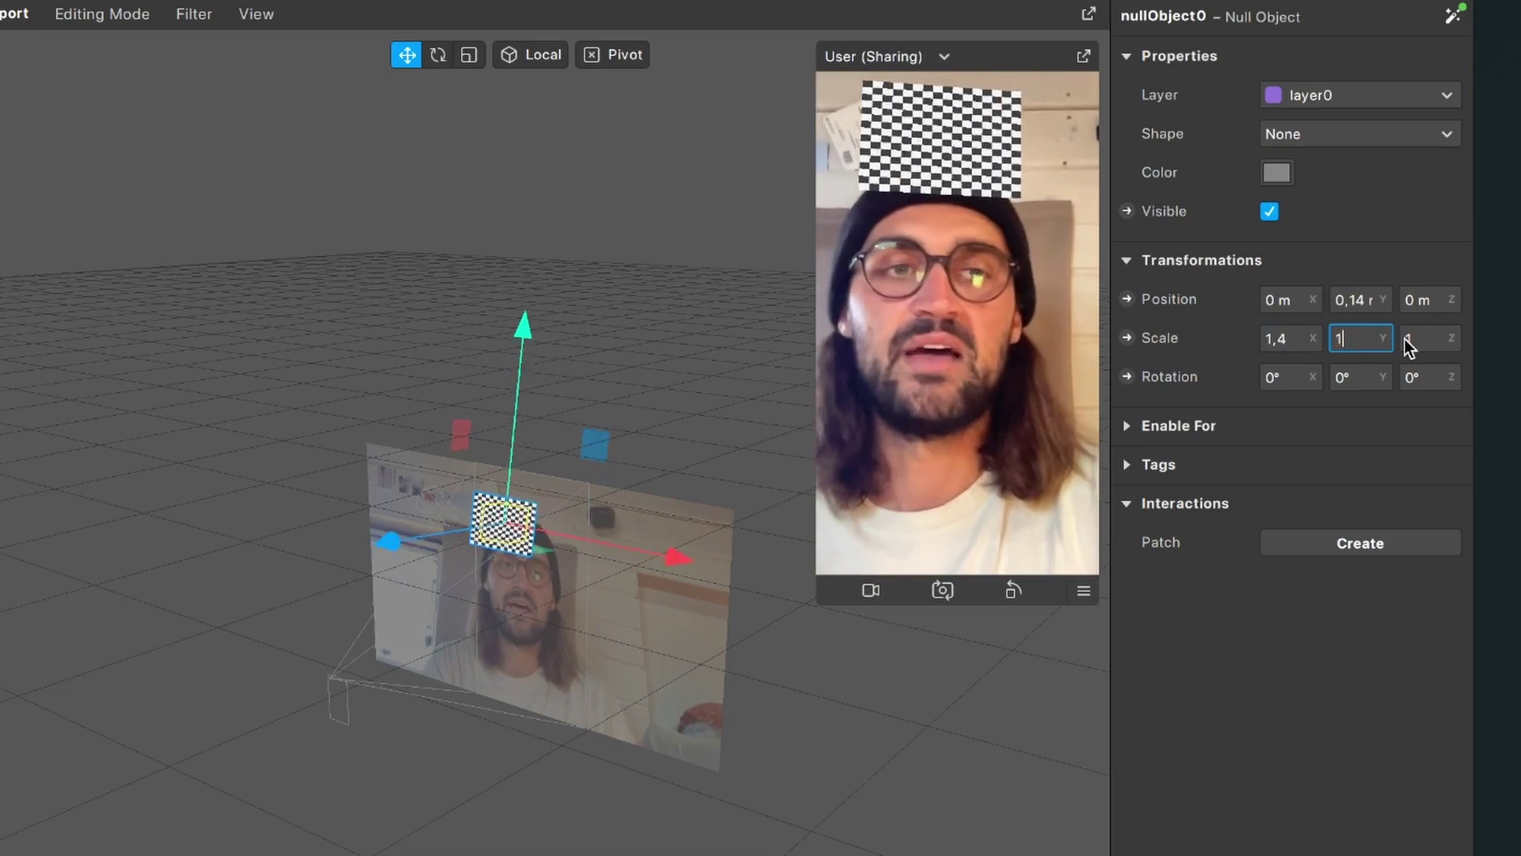
key(Return)
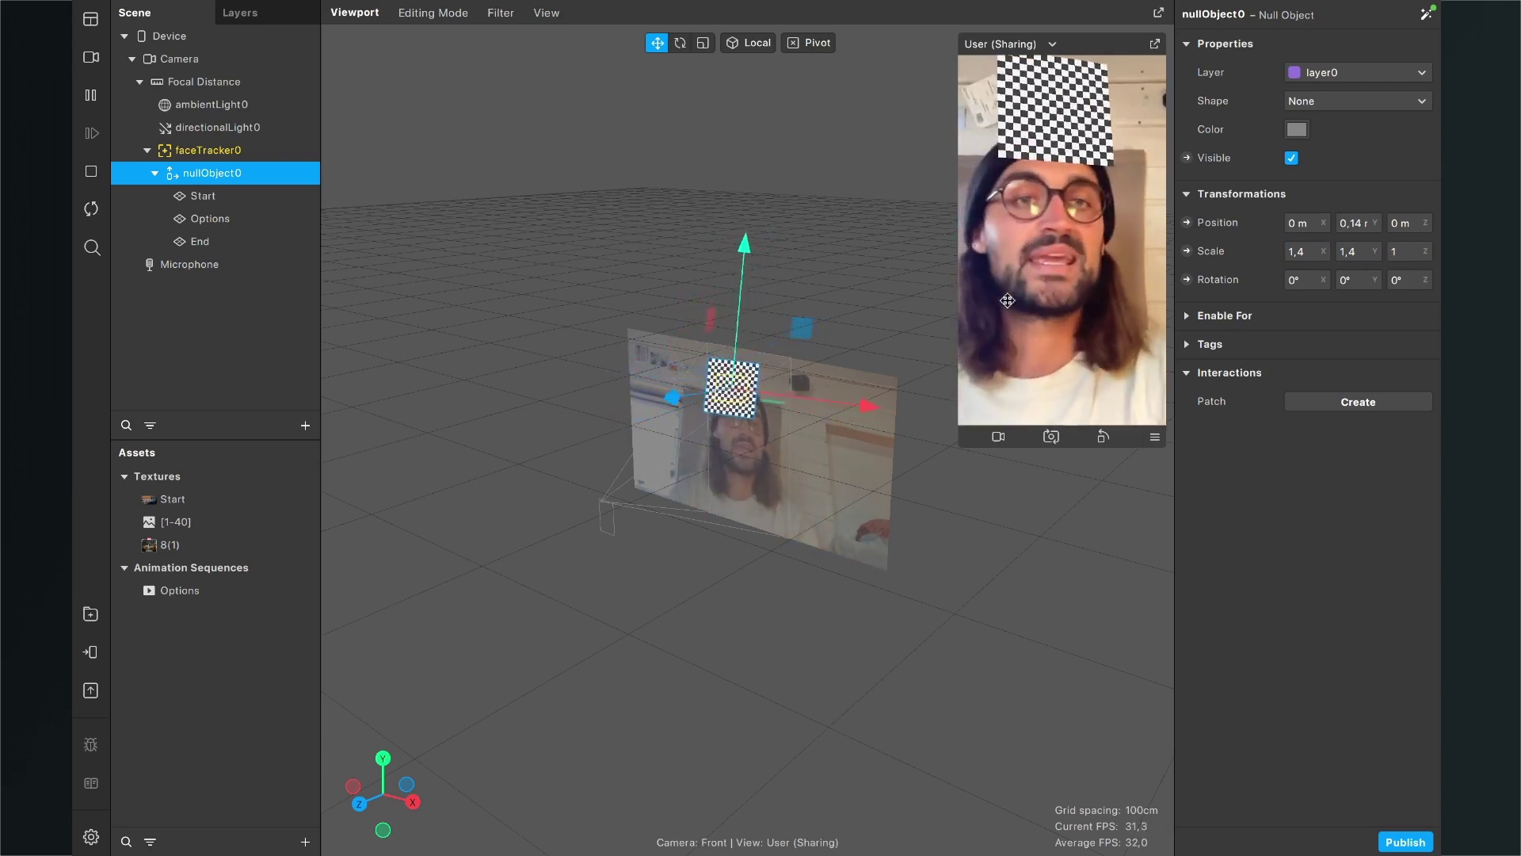
- Create a new material named Start
click(305, 841)
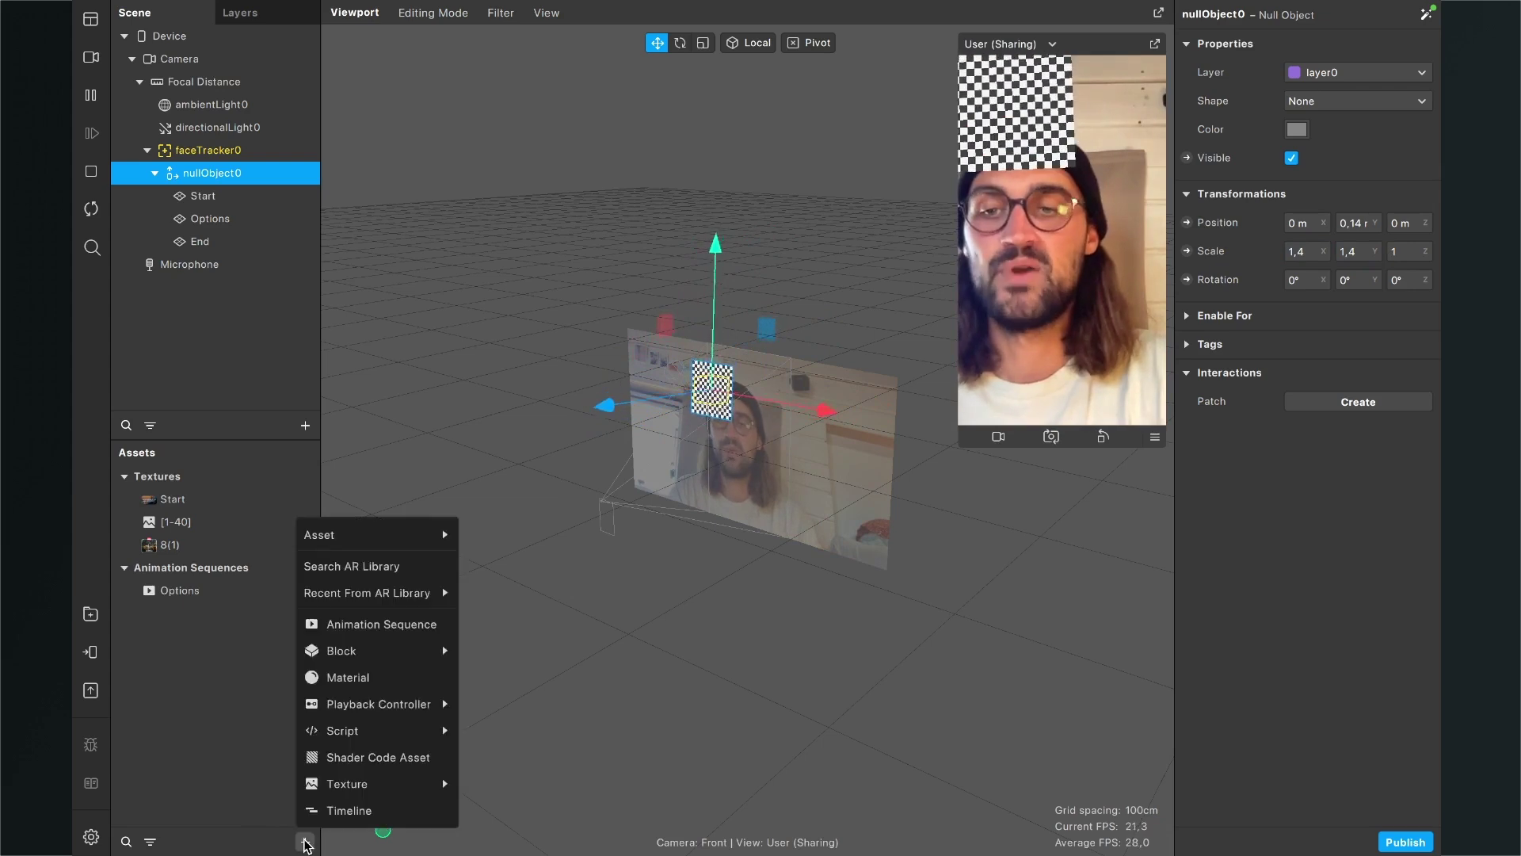
click(352, 678)
text(Start)
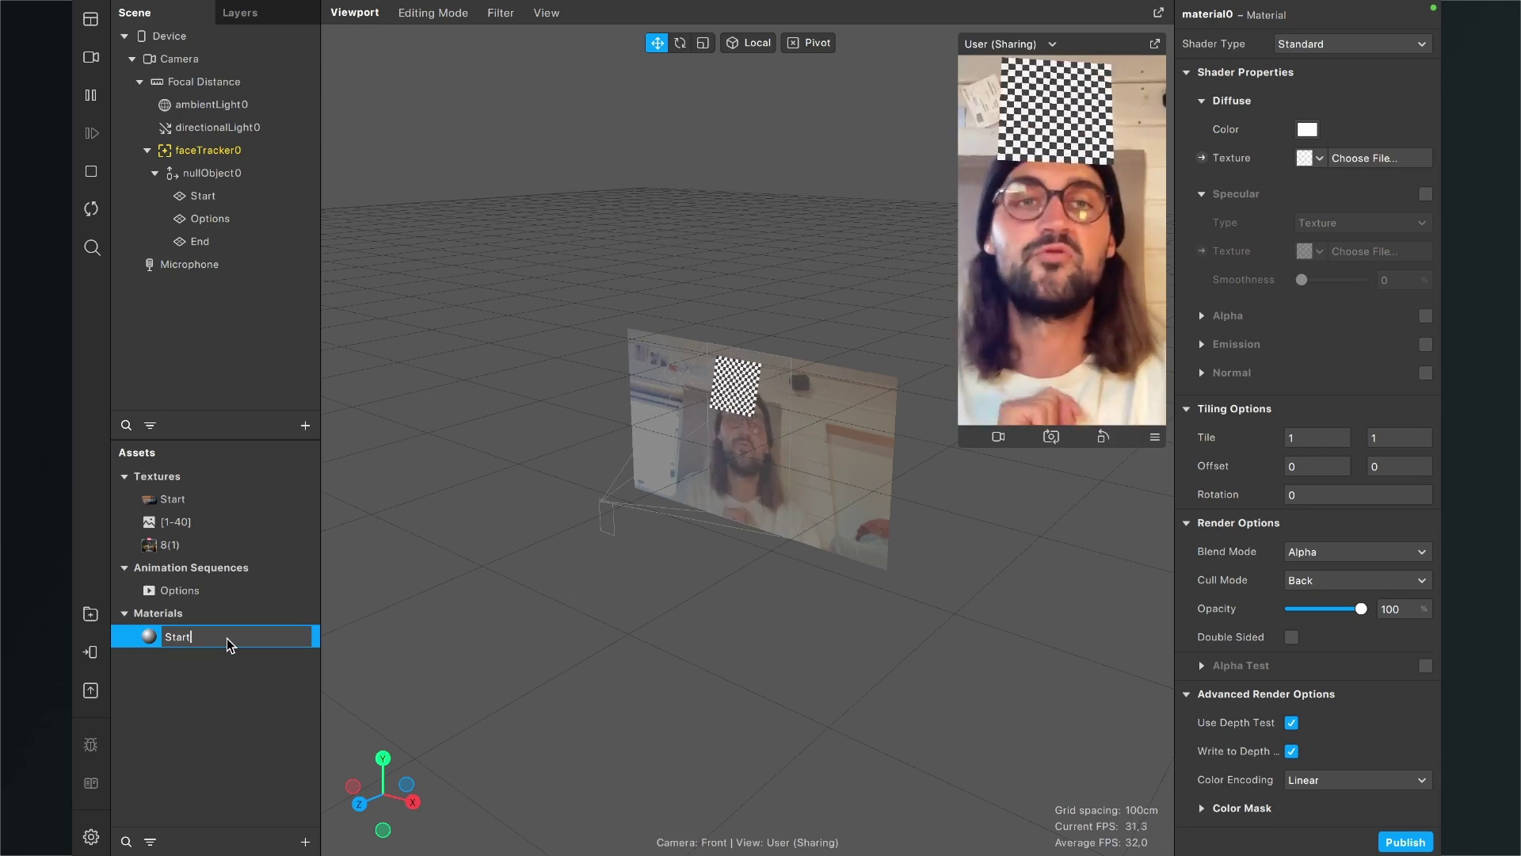
key(Return)
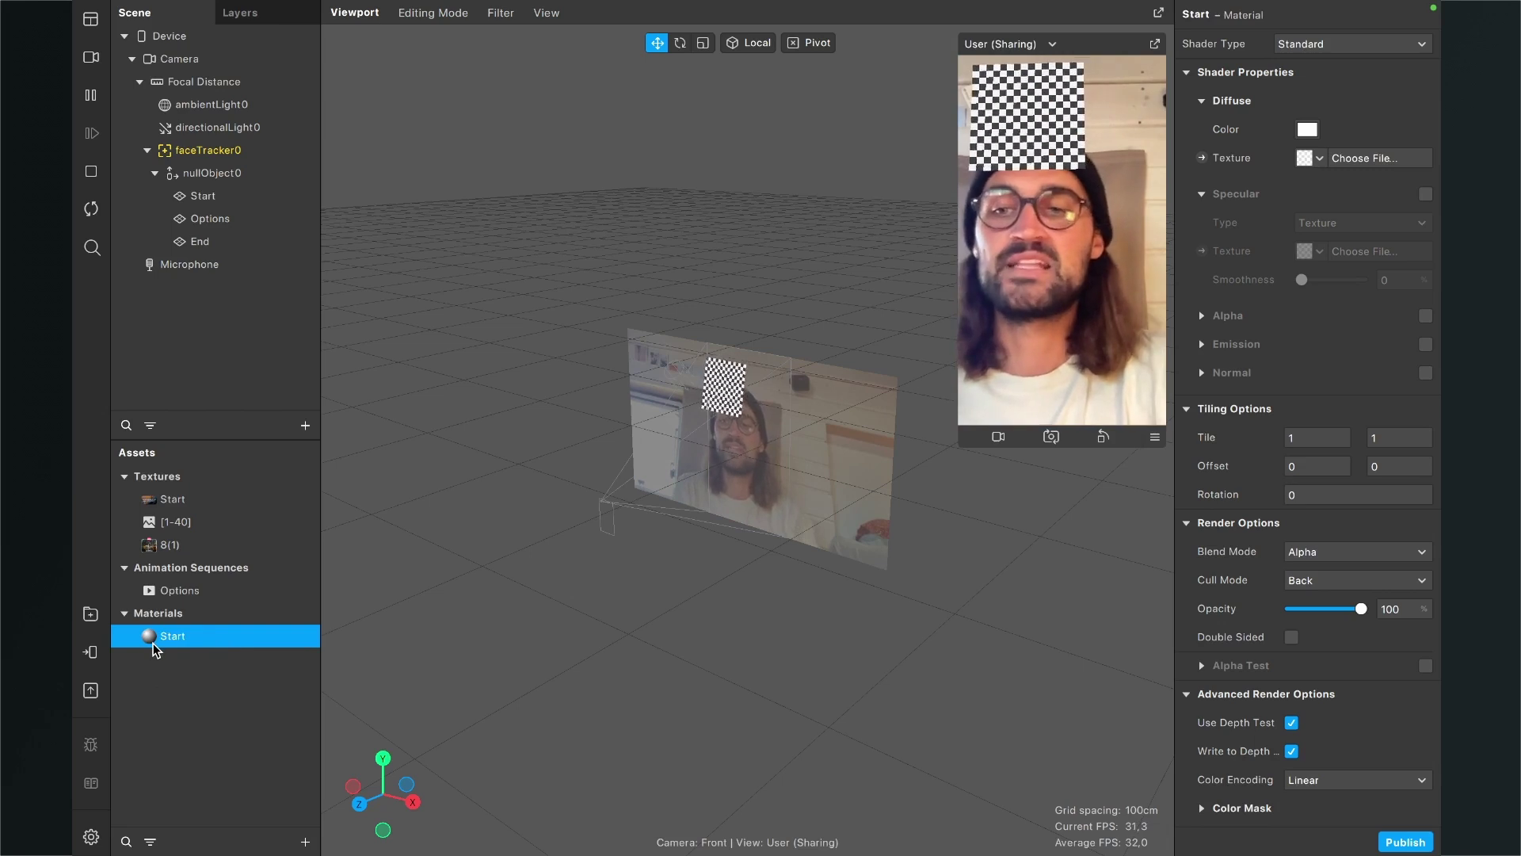
- Set the Start material's shader to Flat and its texture to Start
click(1398, 45)
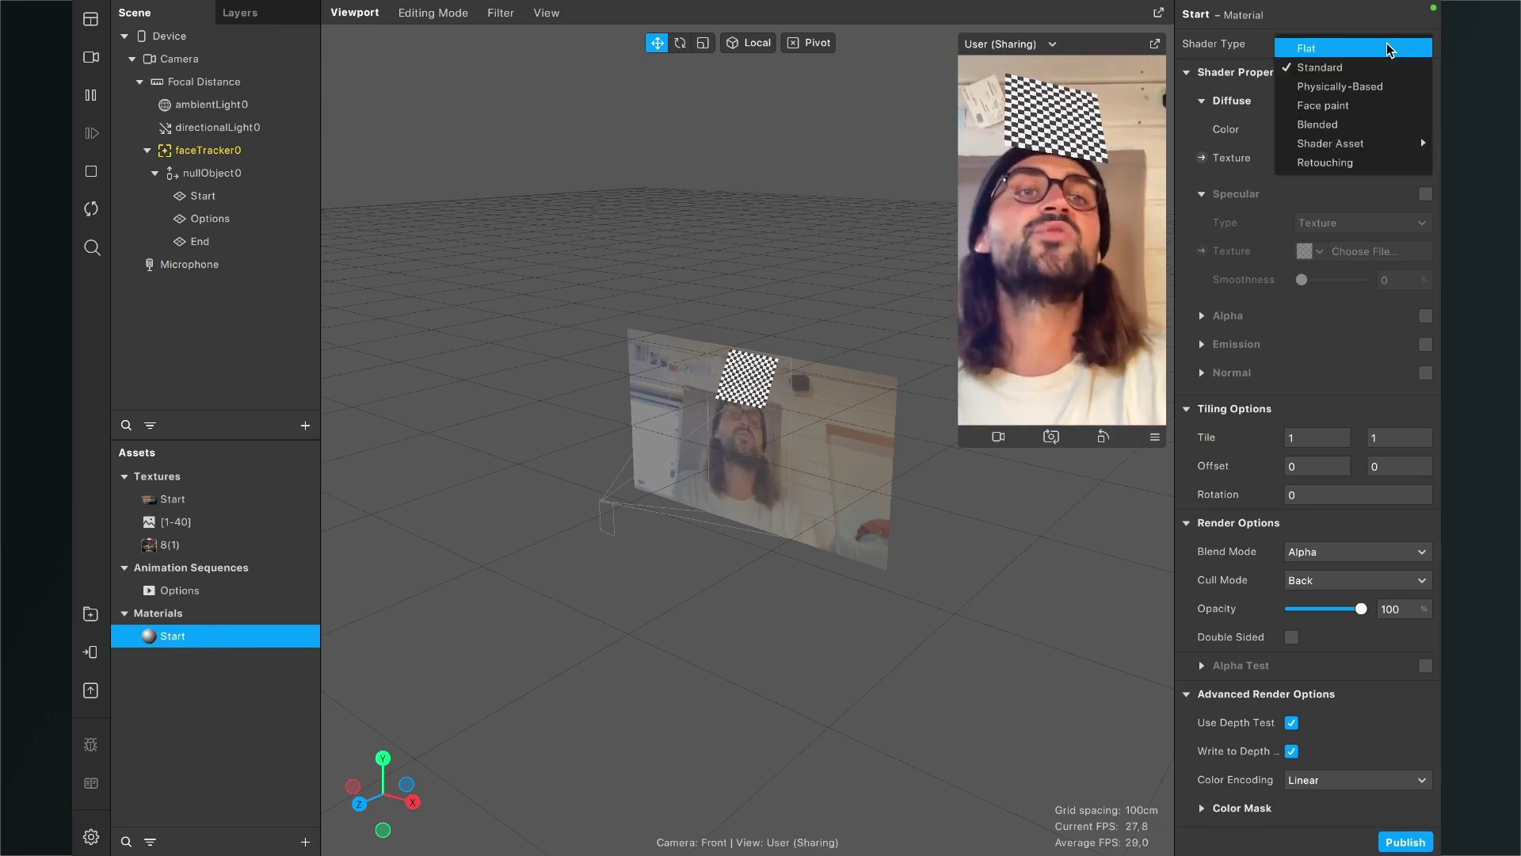
click(1387, 48)
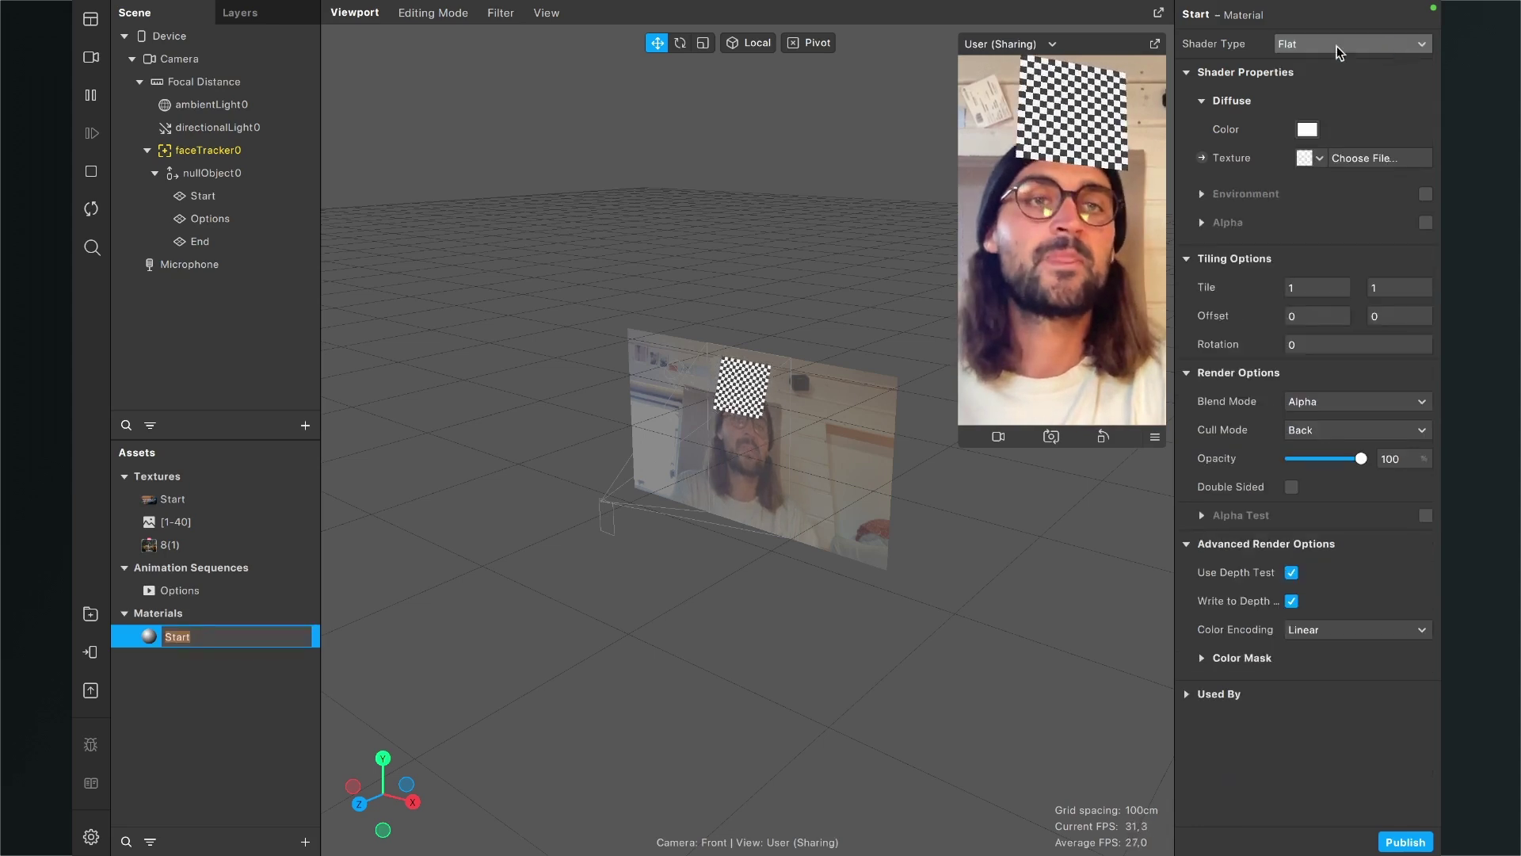
click(1312, 158)
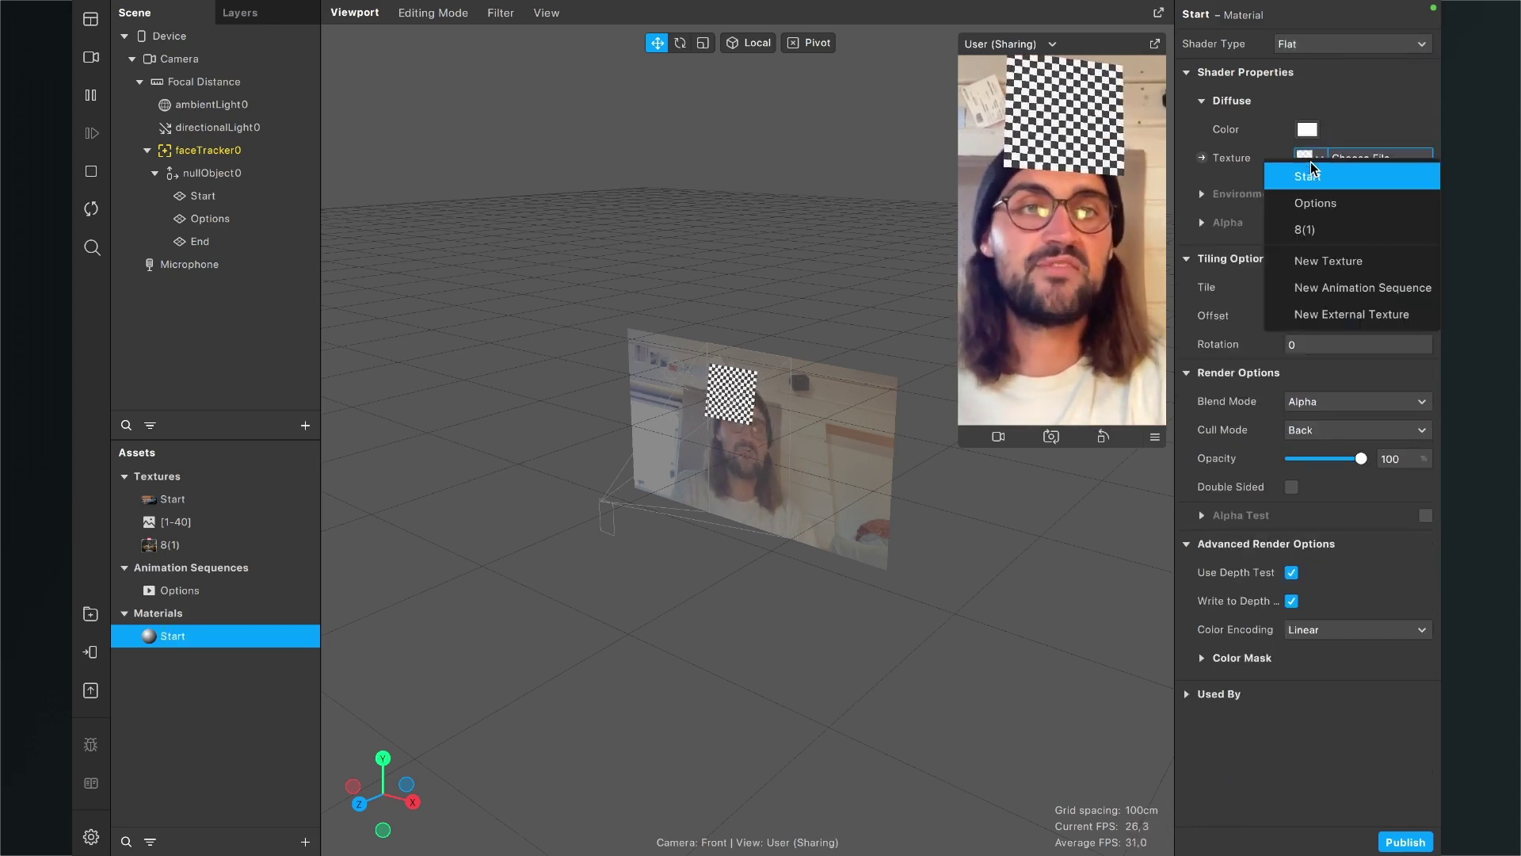
click(1312, 175)
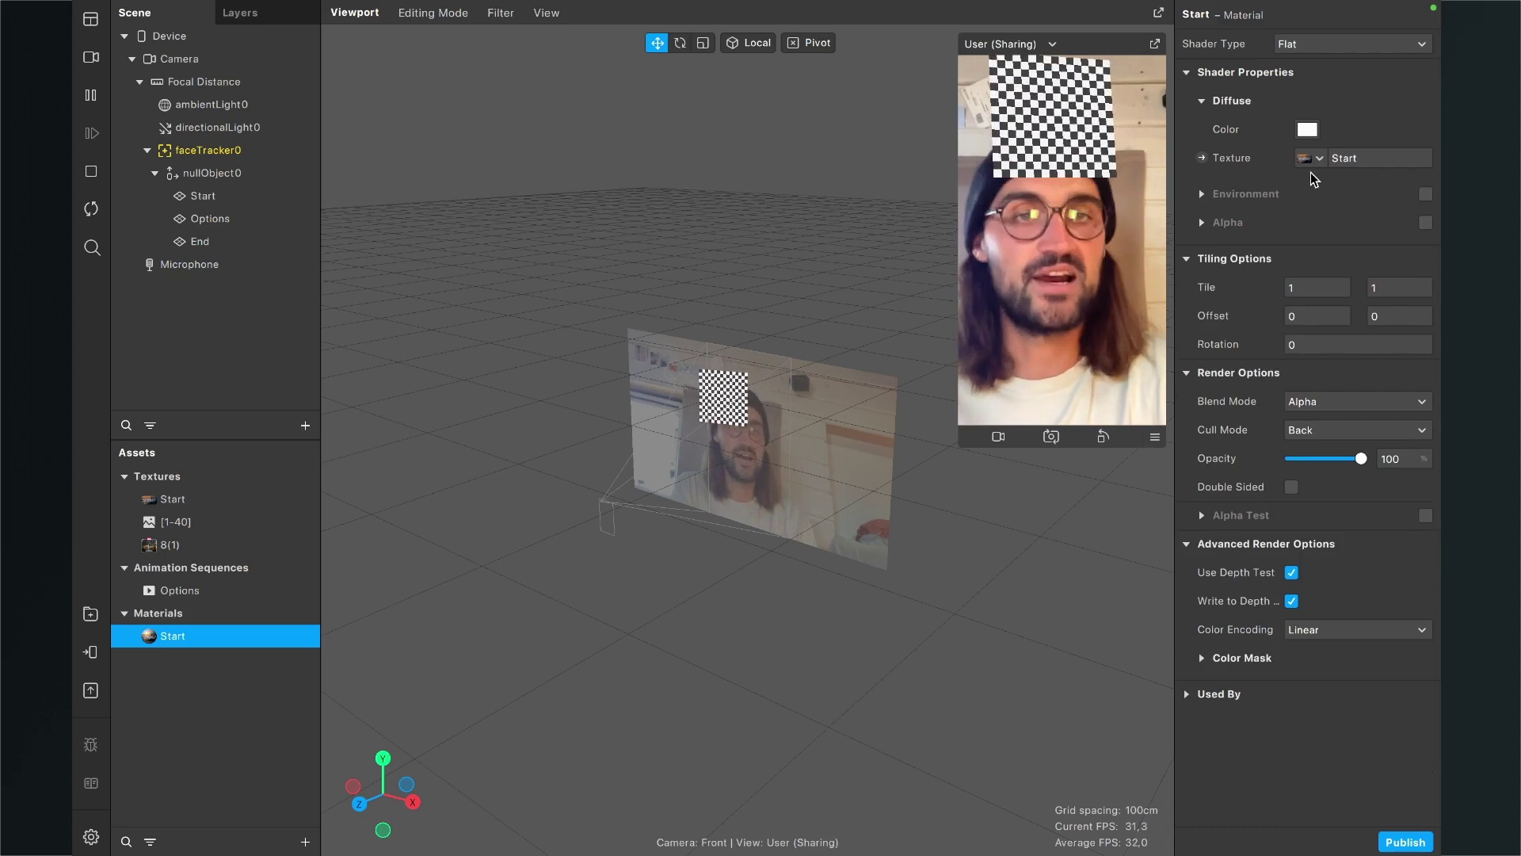
click(224, 713)
- Duplicate the Start material, rename the copy 'Options' and give it the Options texture
click(158, 635)
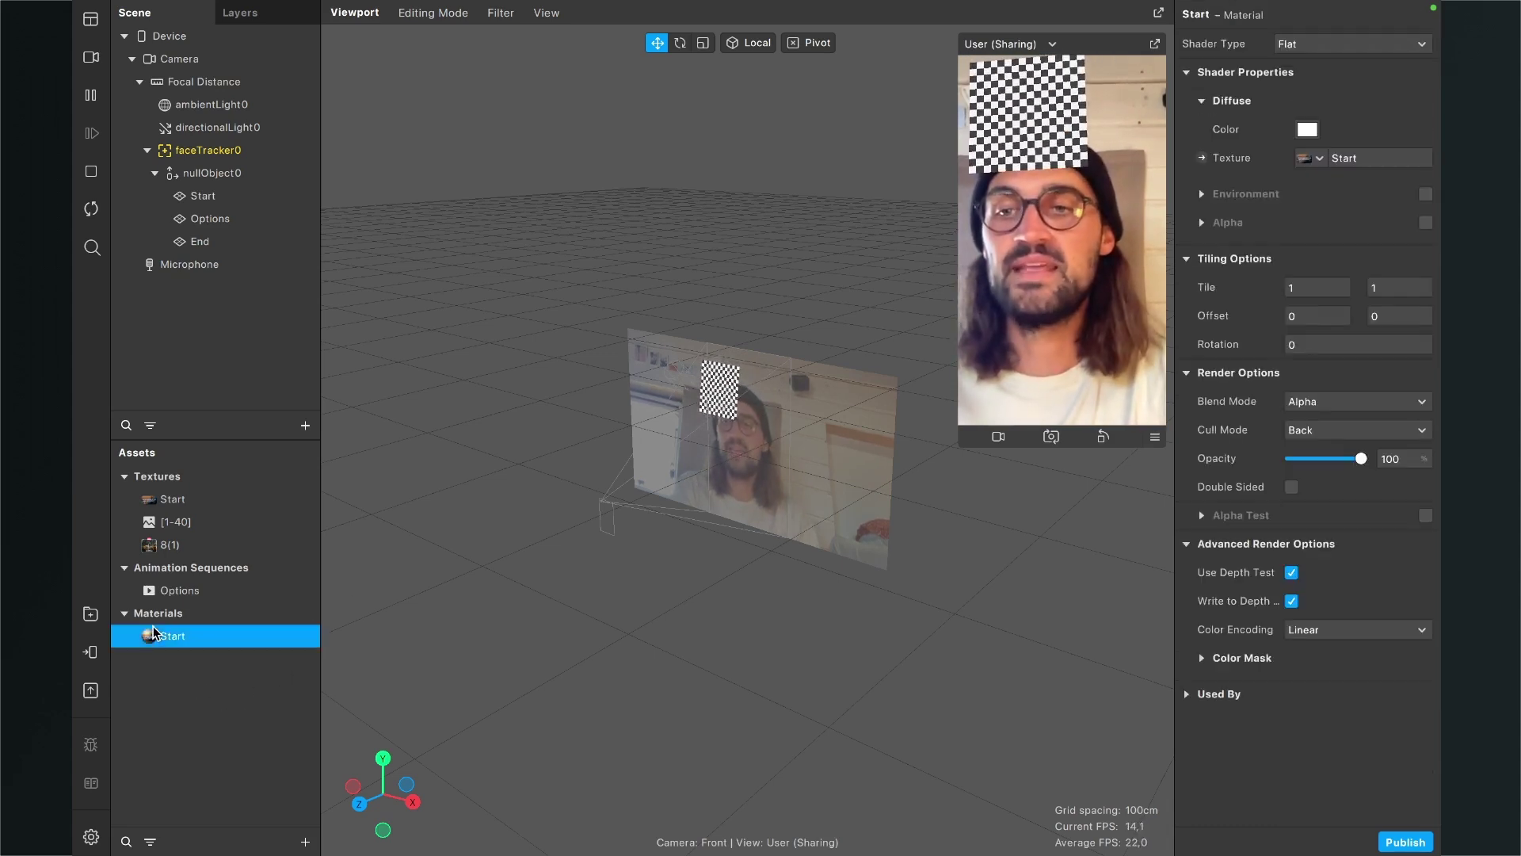
right_click(163, 633)
click(198, 721)
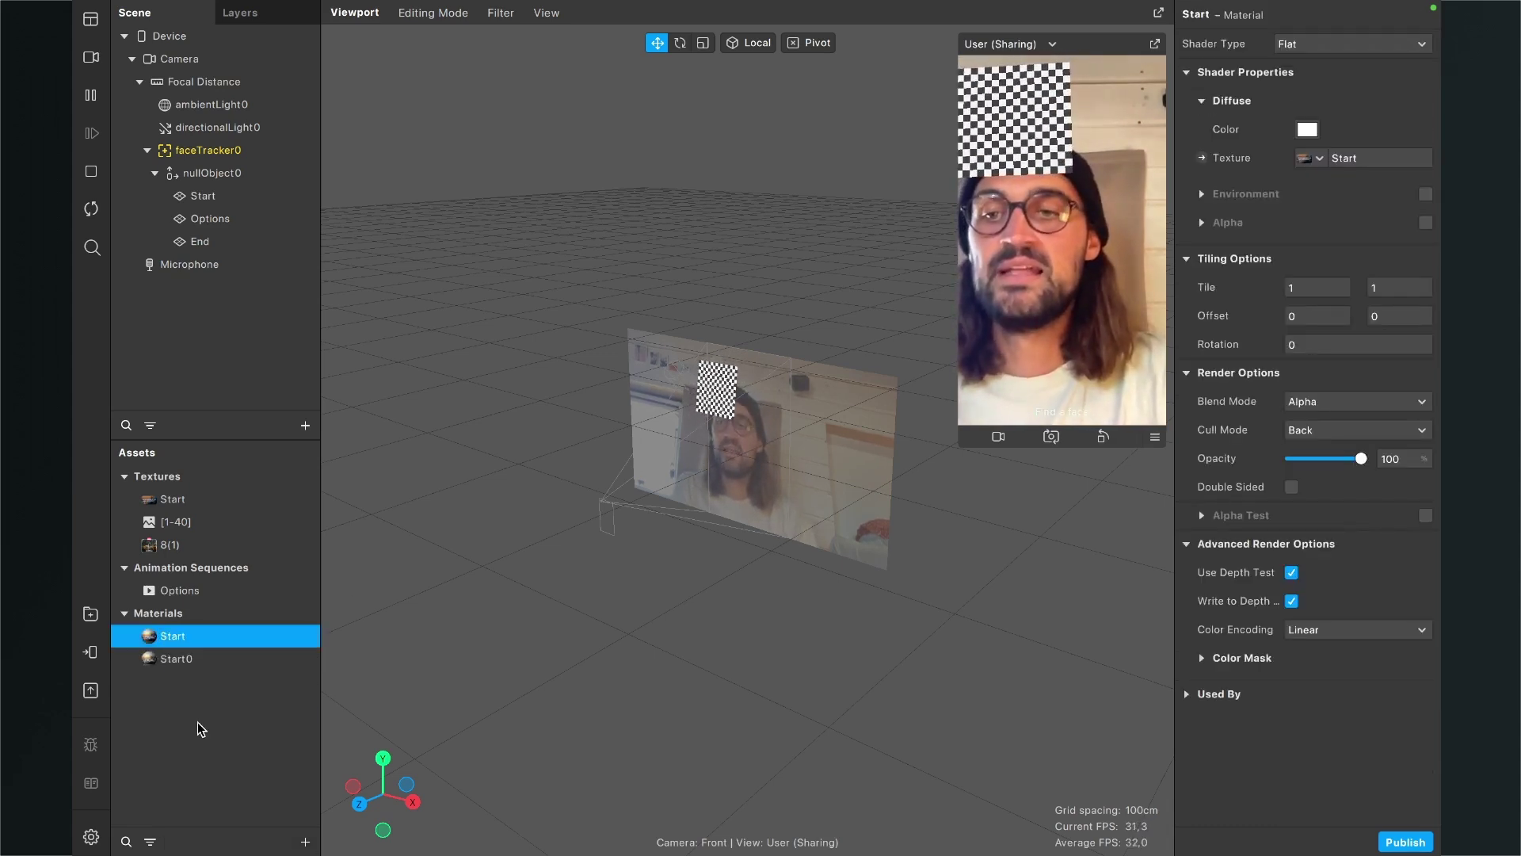
double_click(175, 658)
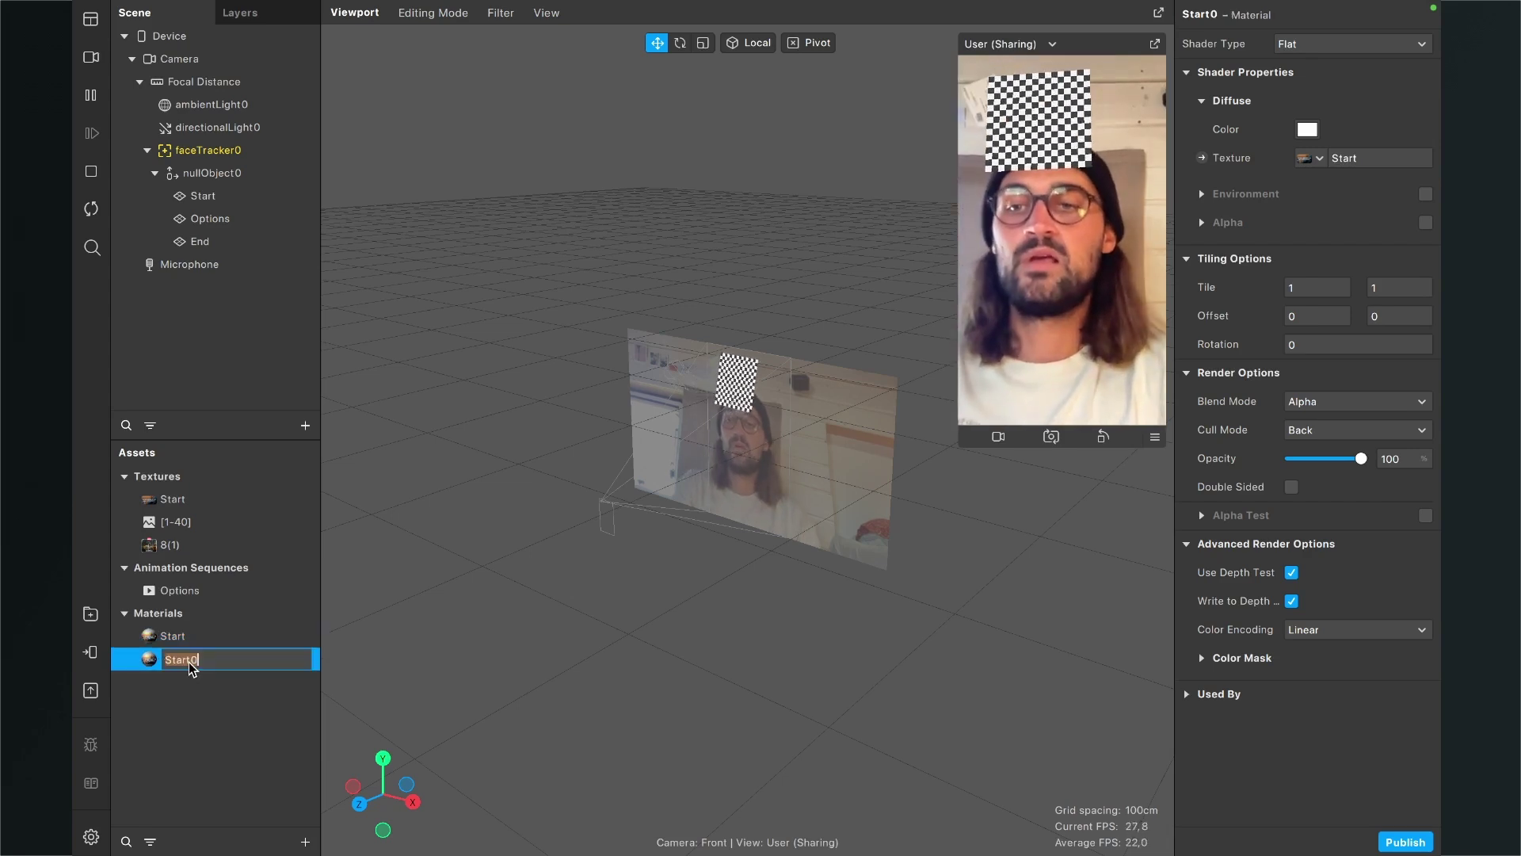
text(Options)
key(Return)
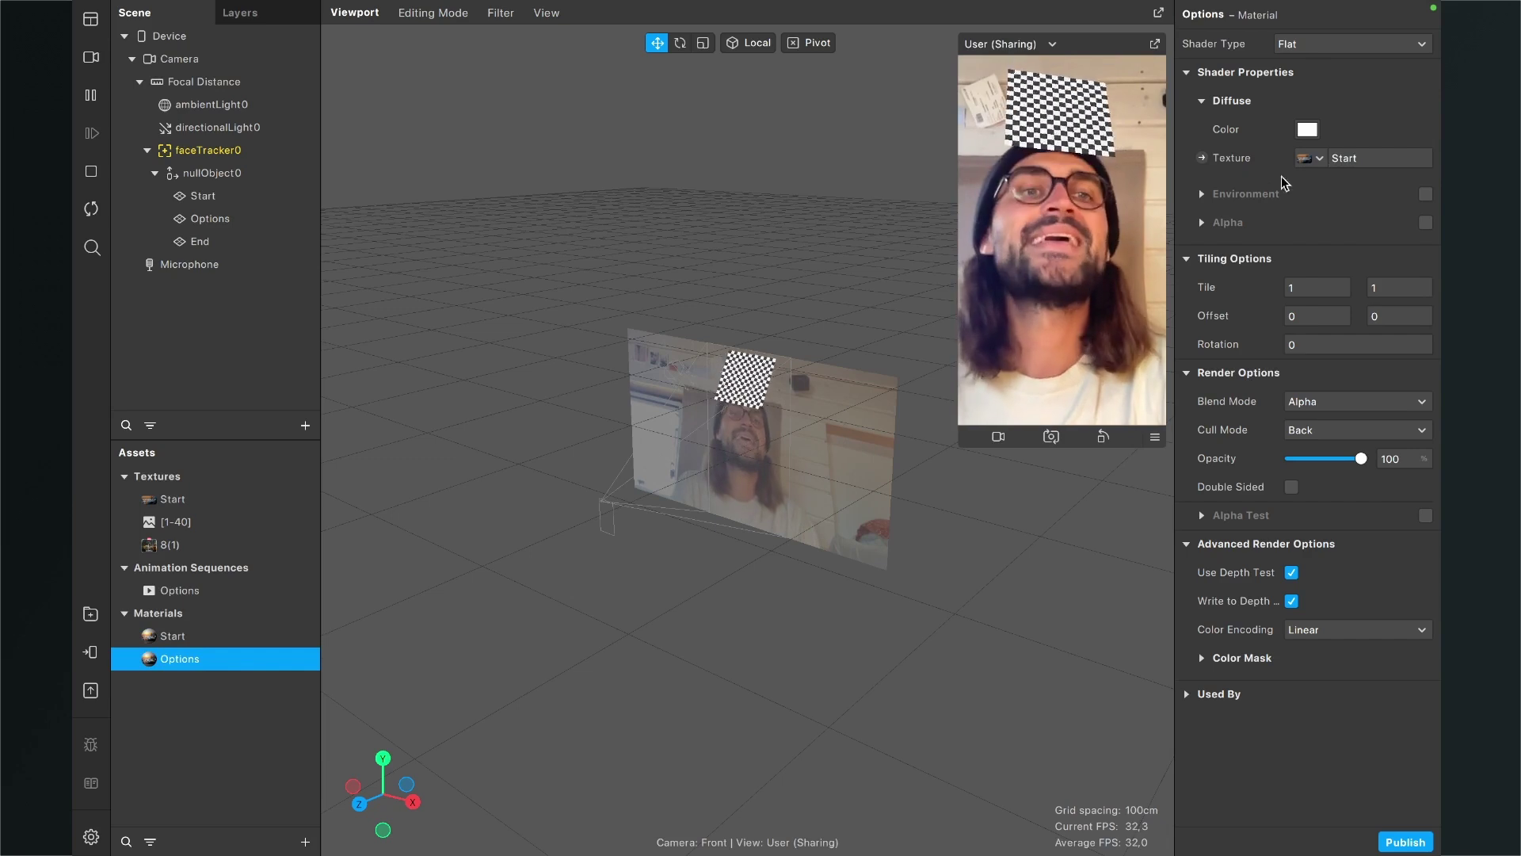
click(1314, 160)
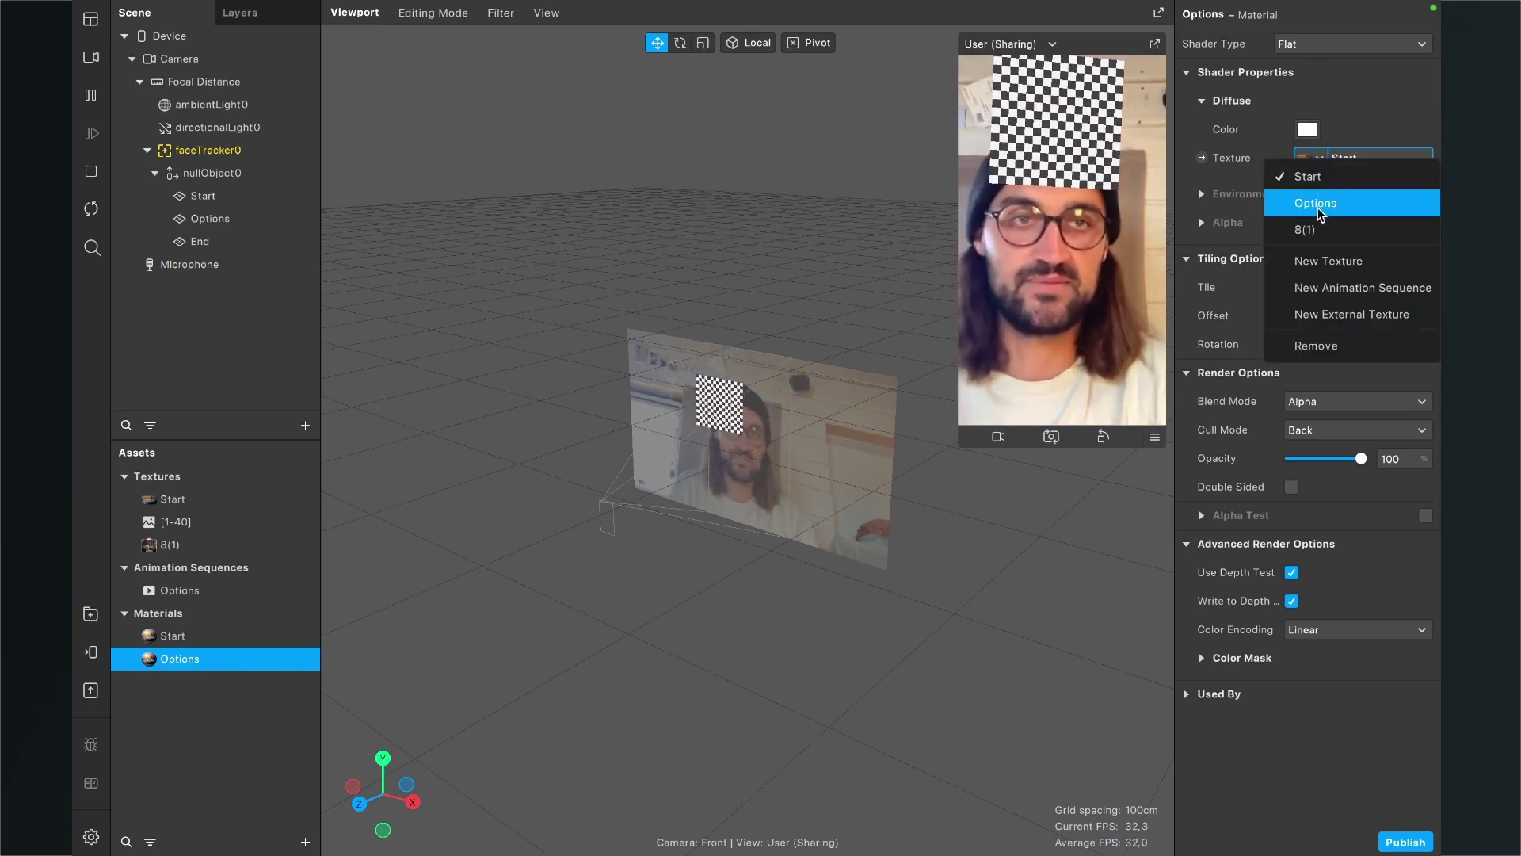
click(153, 701)
- Duplicate Start again as 'End' and set its texture to 8(1)
click(151, 662)
click(150, 635)
right_click(161, 639)
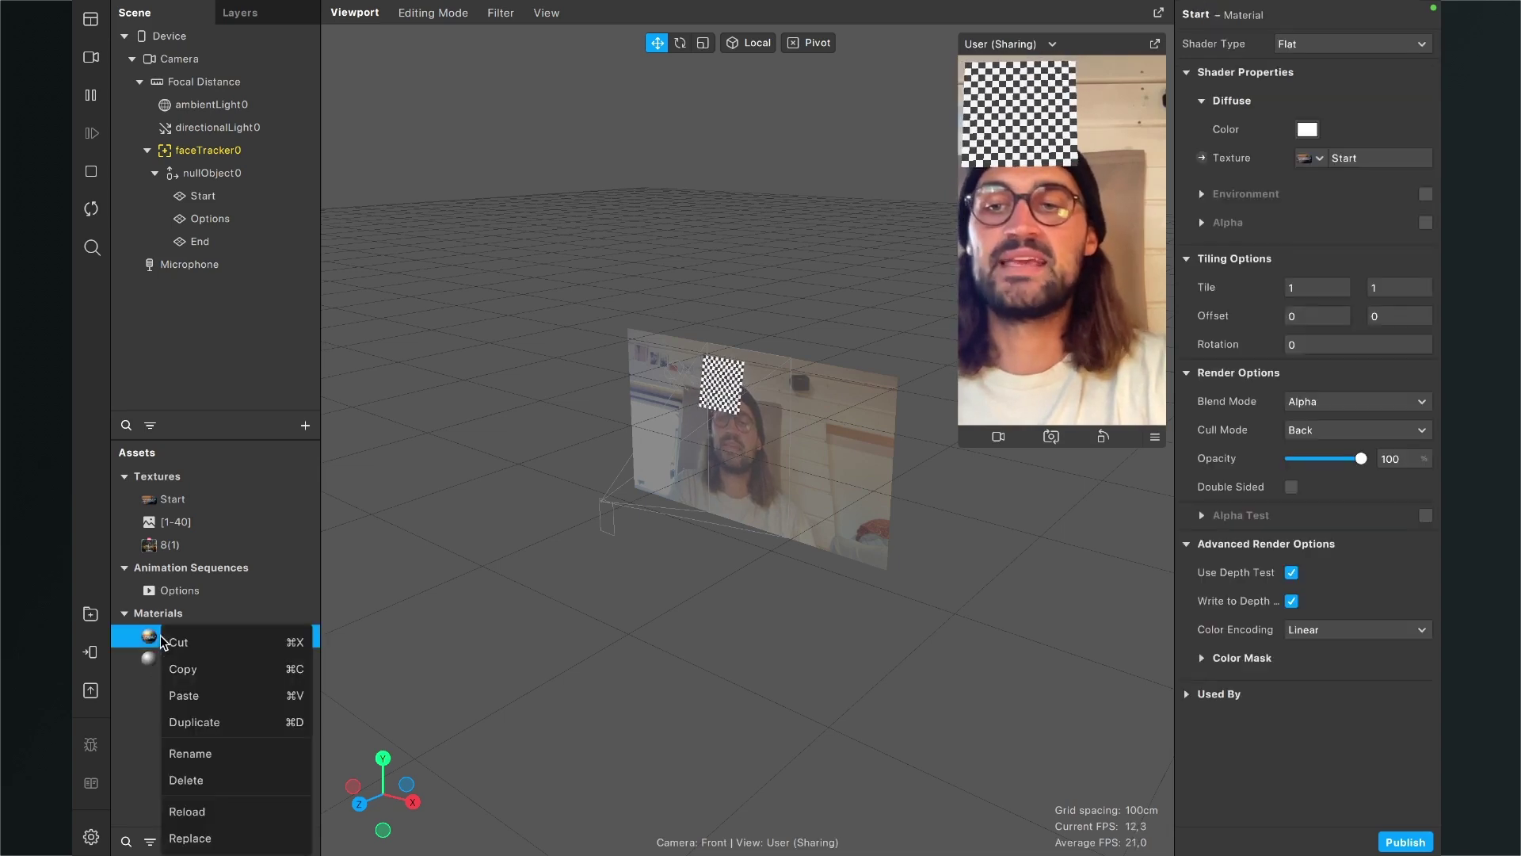
click(202, 721)
click(178, 686)
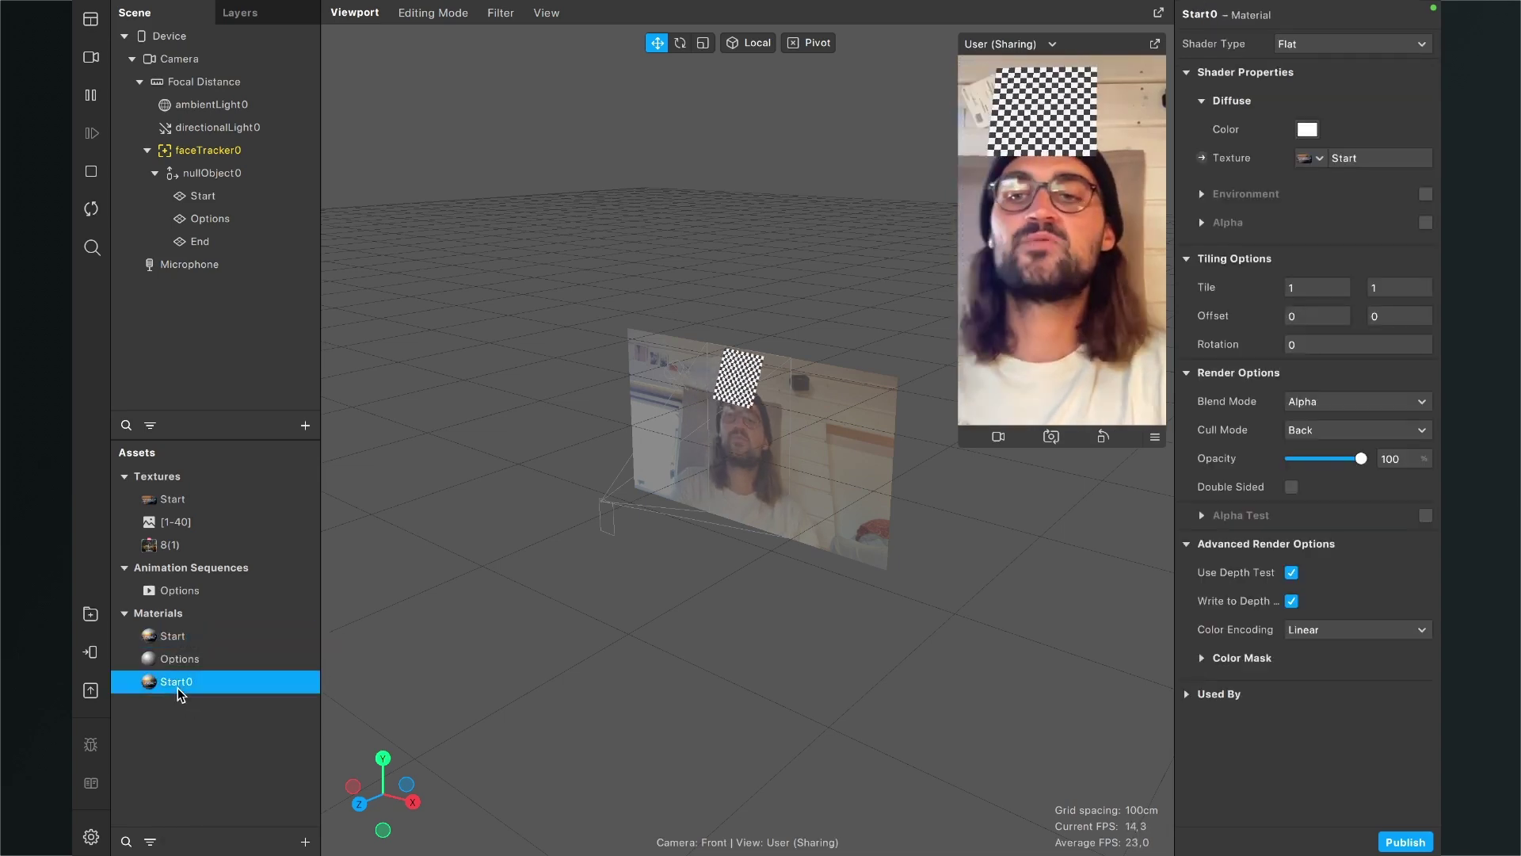
double_click(177, 683)
text(End)
key(Return)
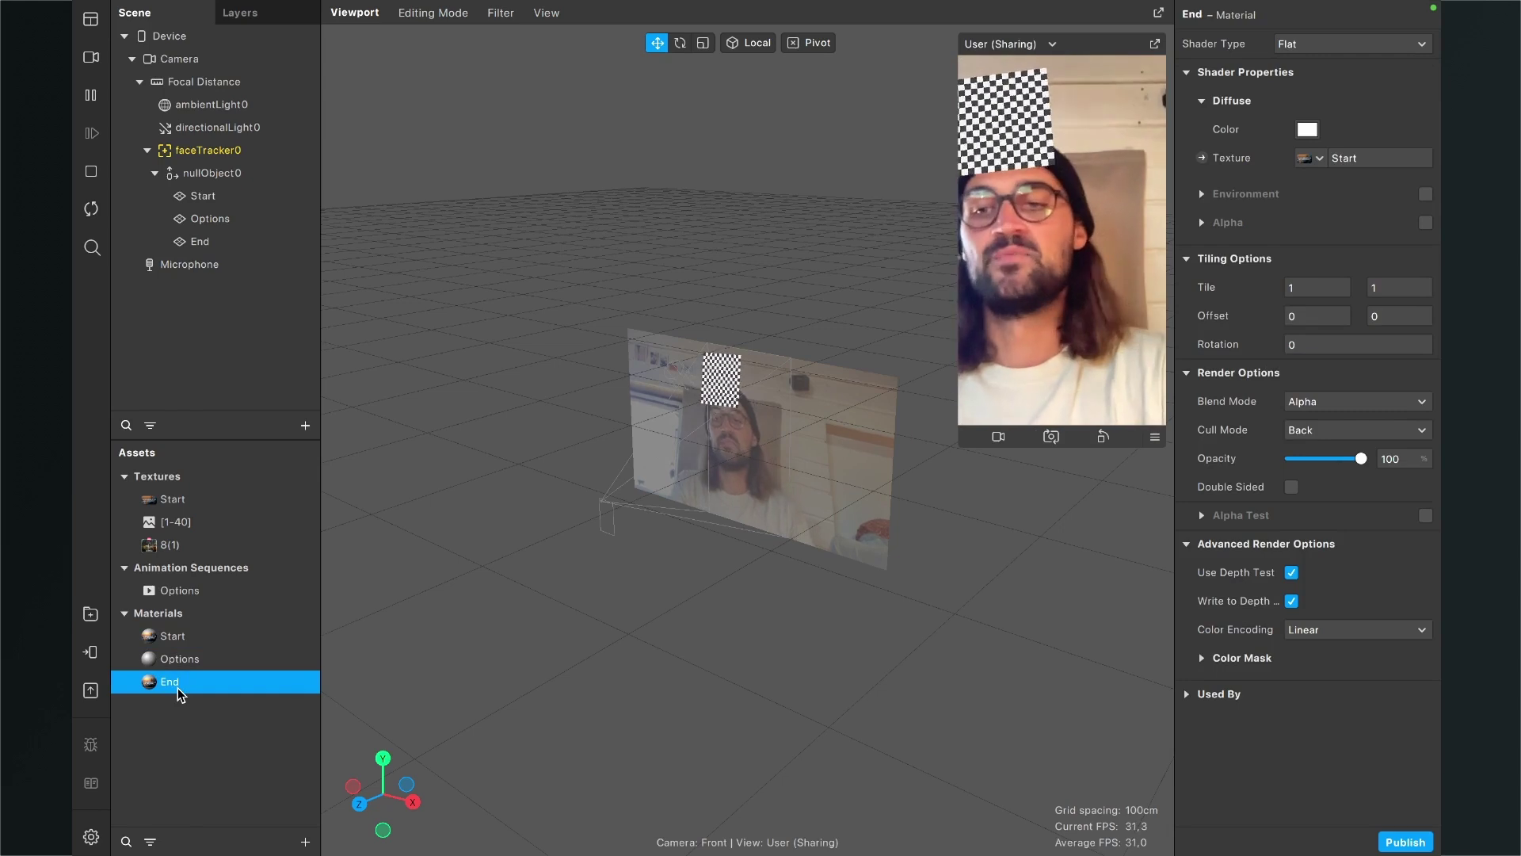
click(1308, 157)
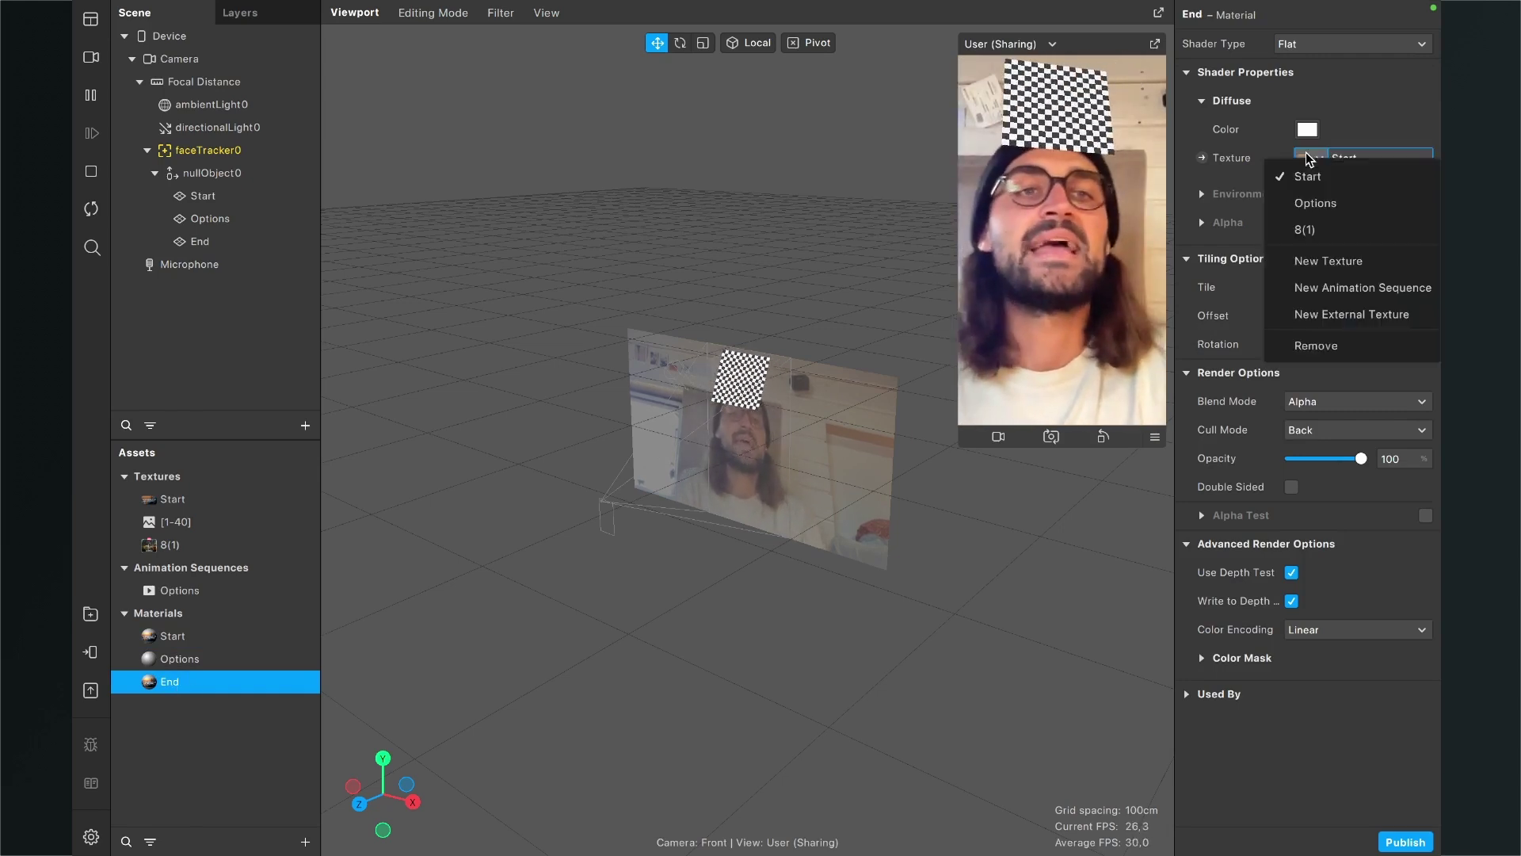
click(1318, 231)
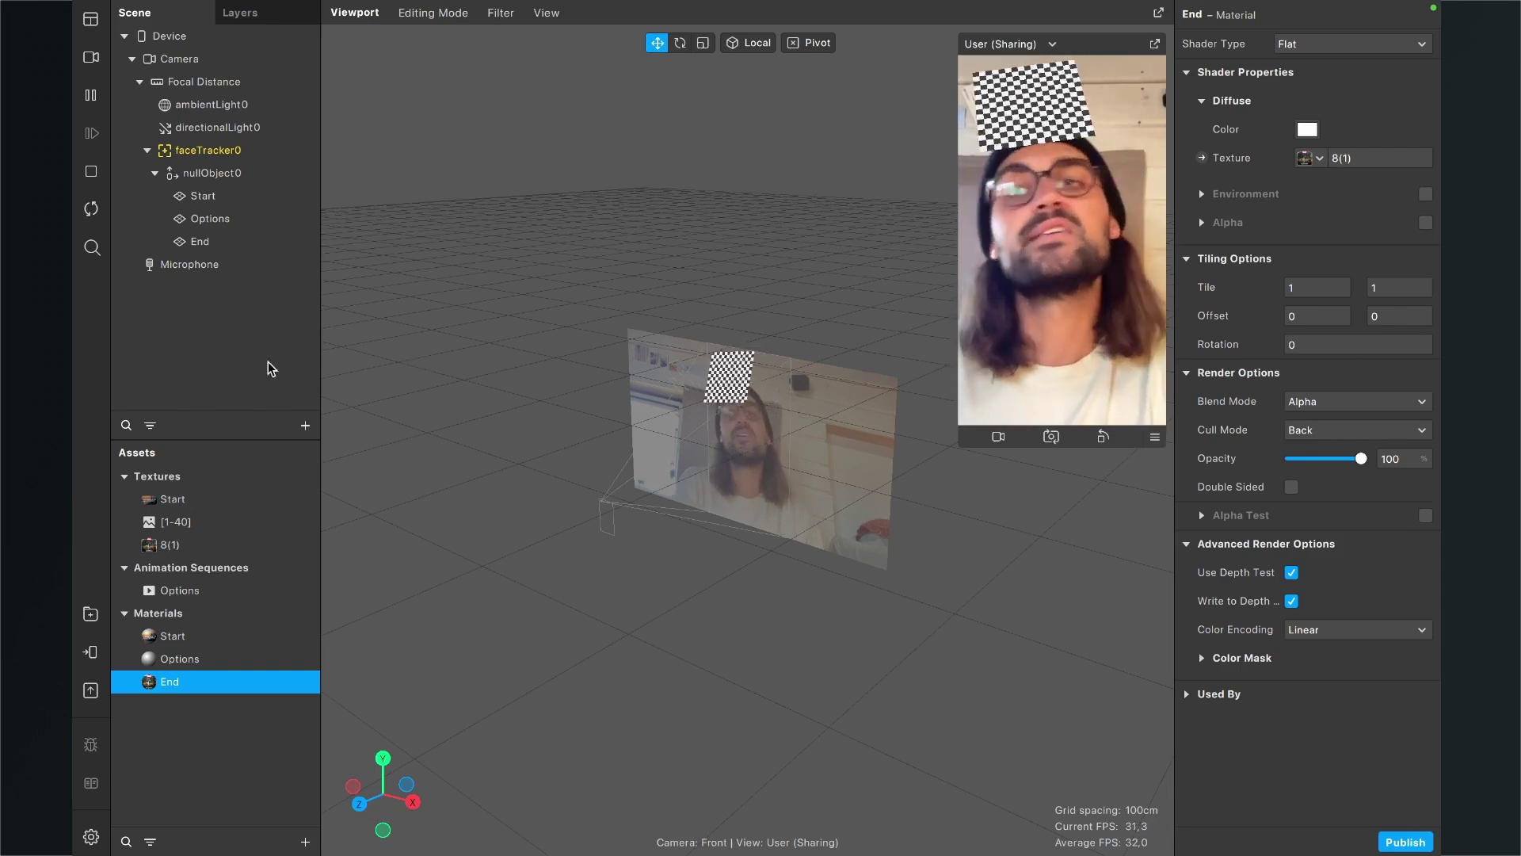
click(220, 204)
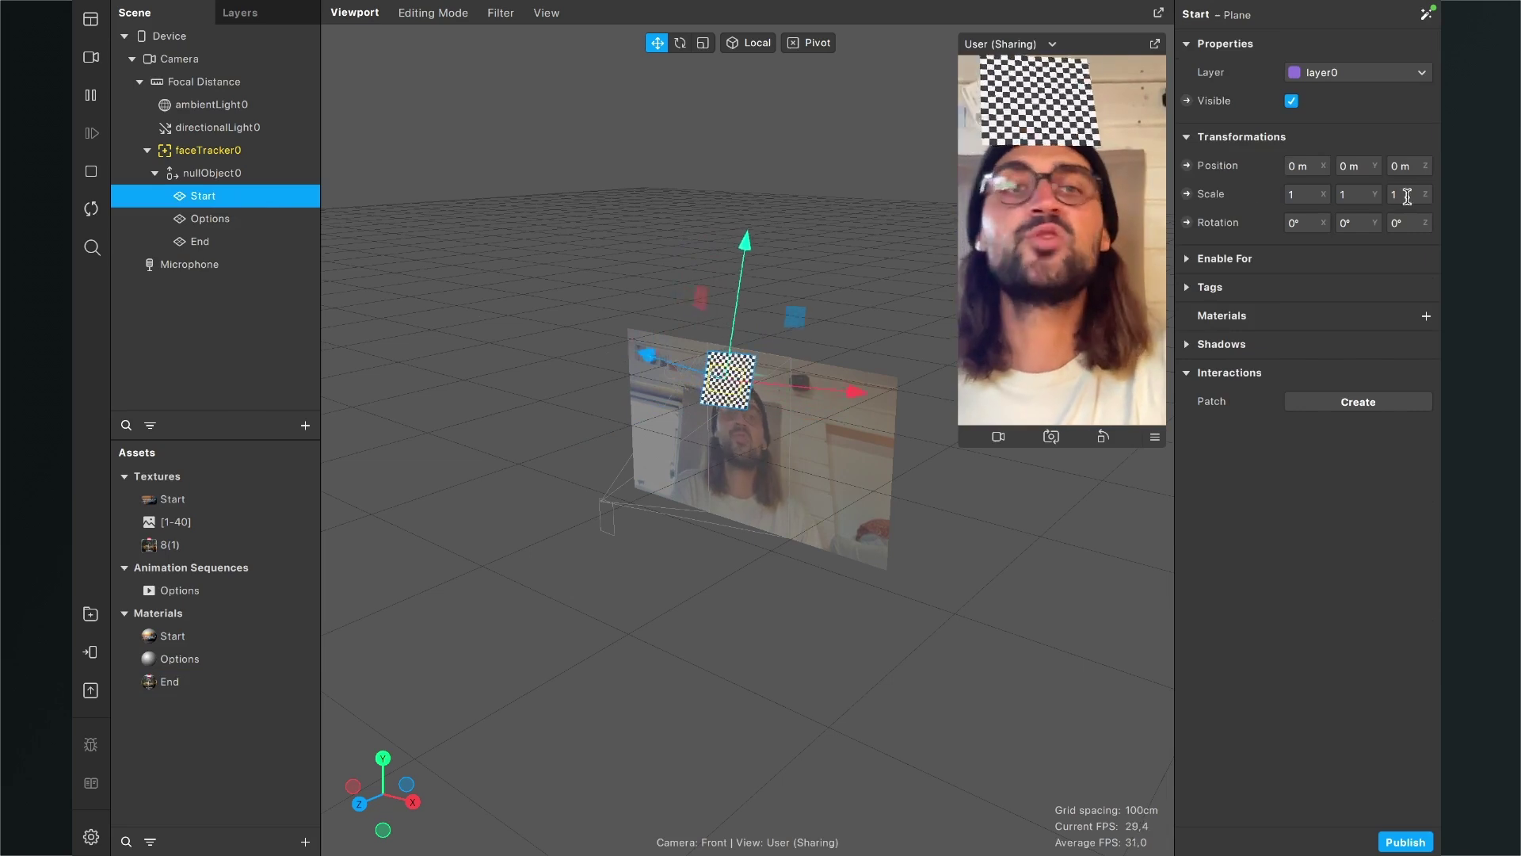
- Assign the Start, Options and End materials to the Start, Options and End planes respectively
click(1422, 320)
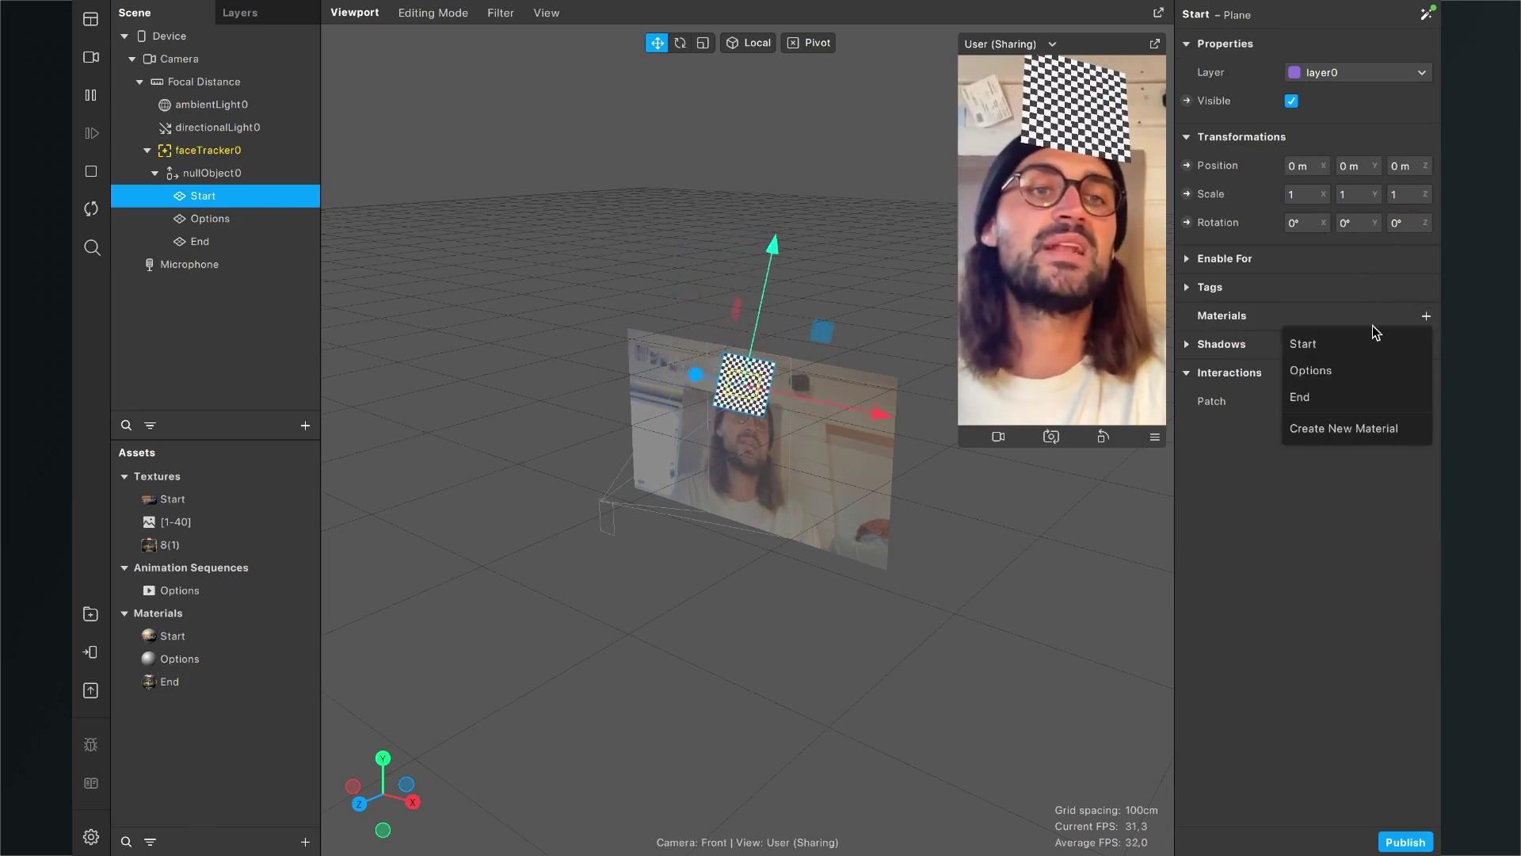
click(1325, 347)
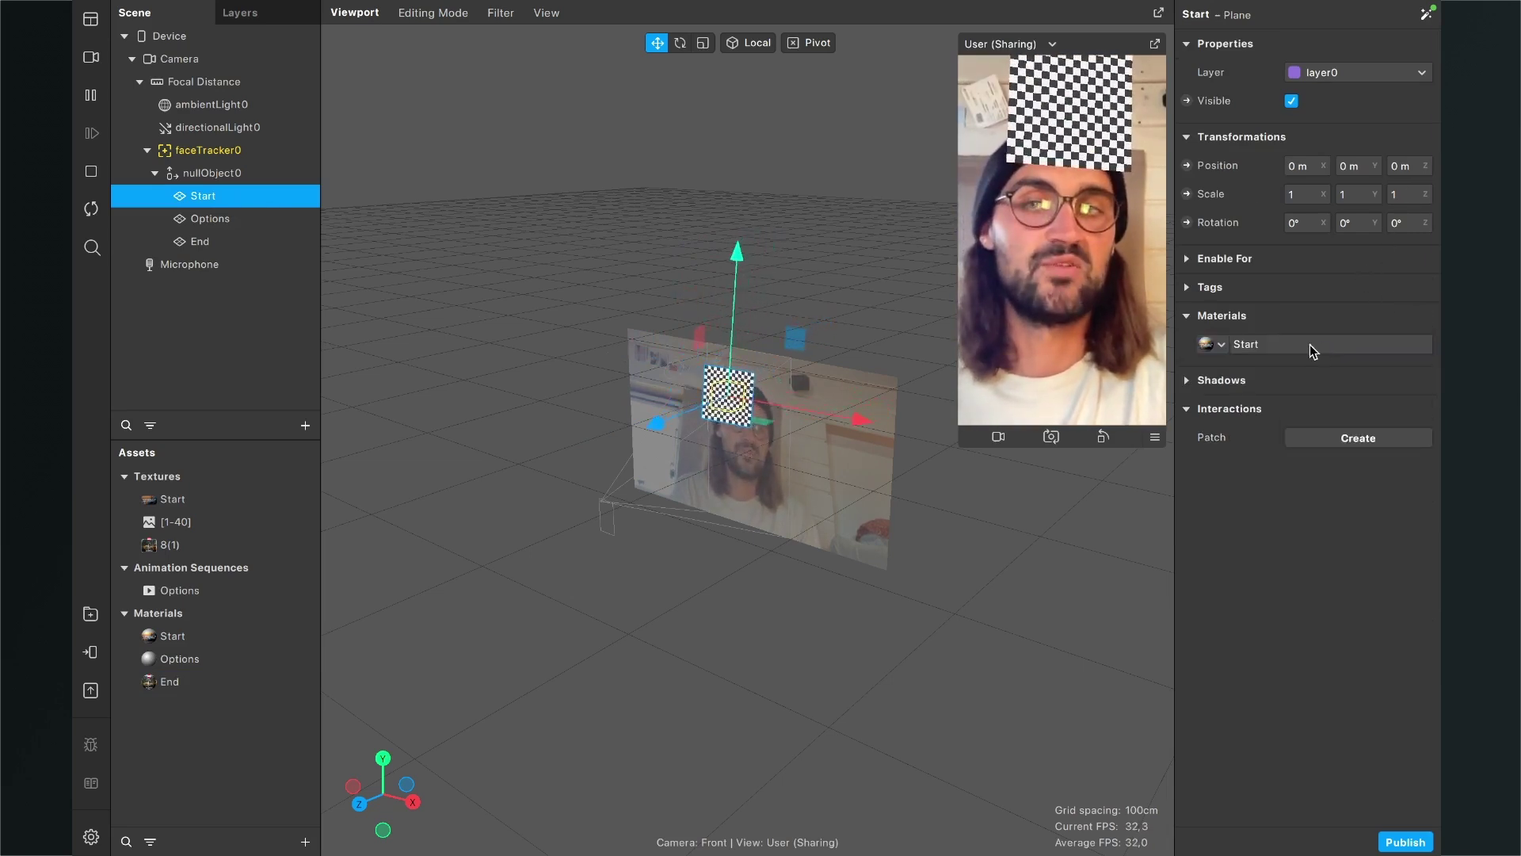
click(200, 221)
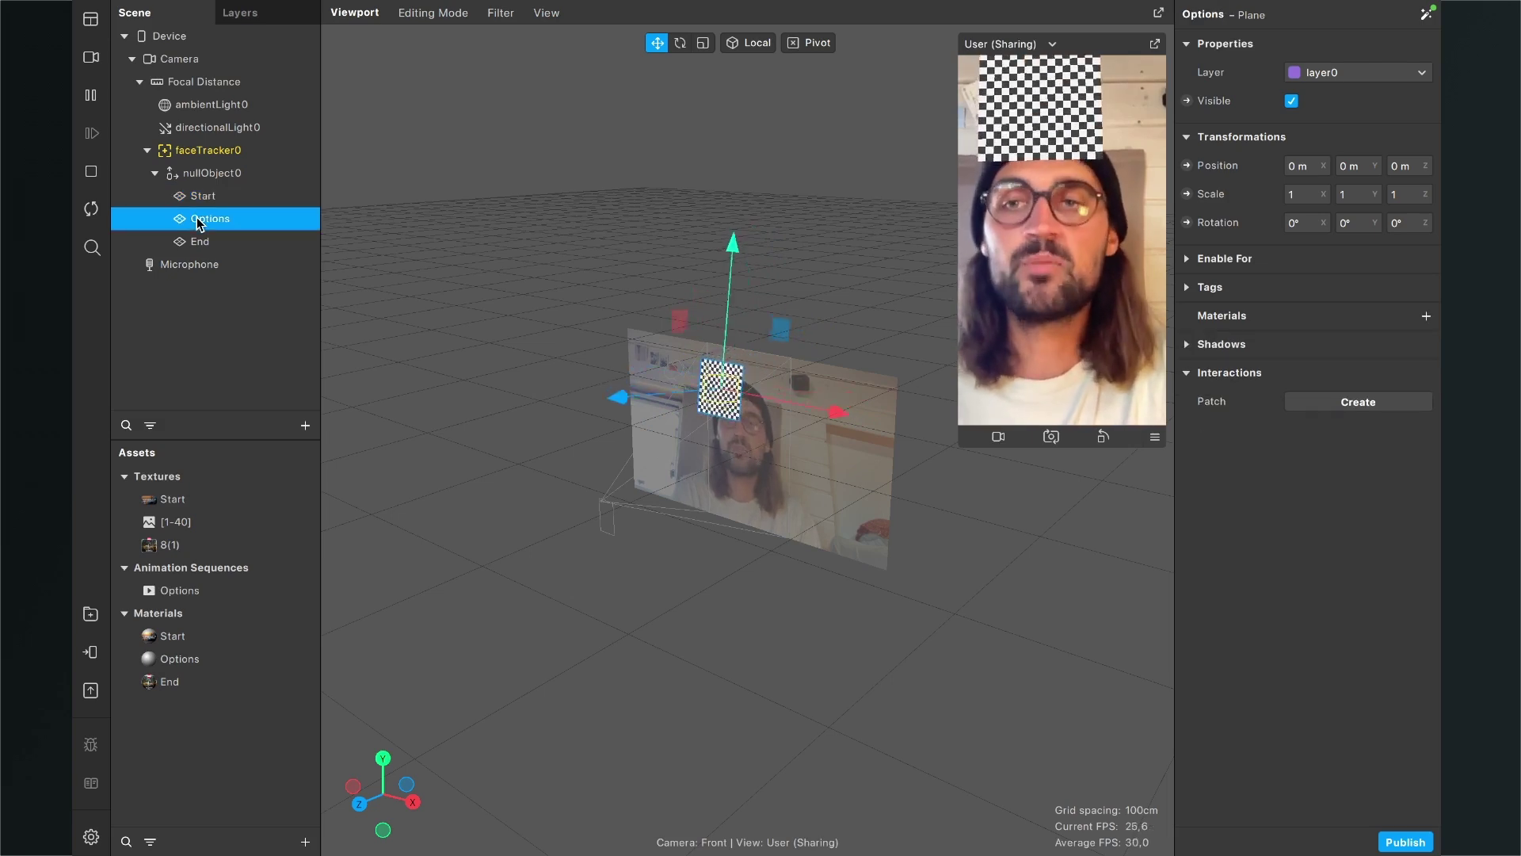
click(1427, 317)
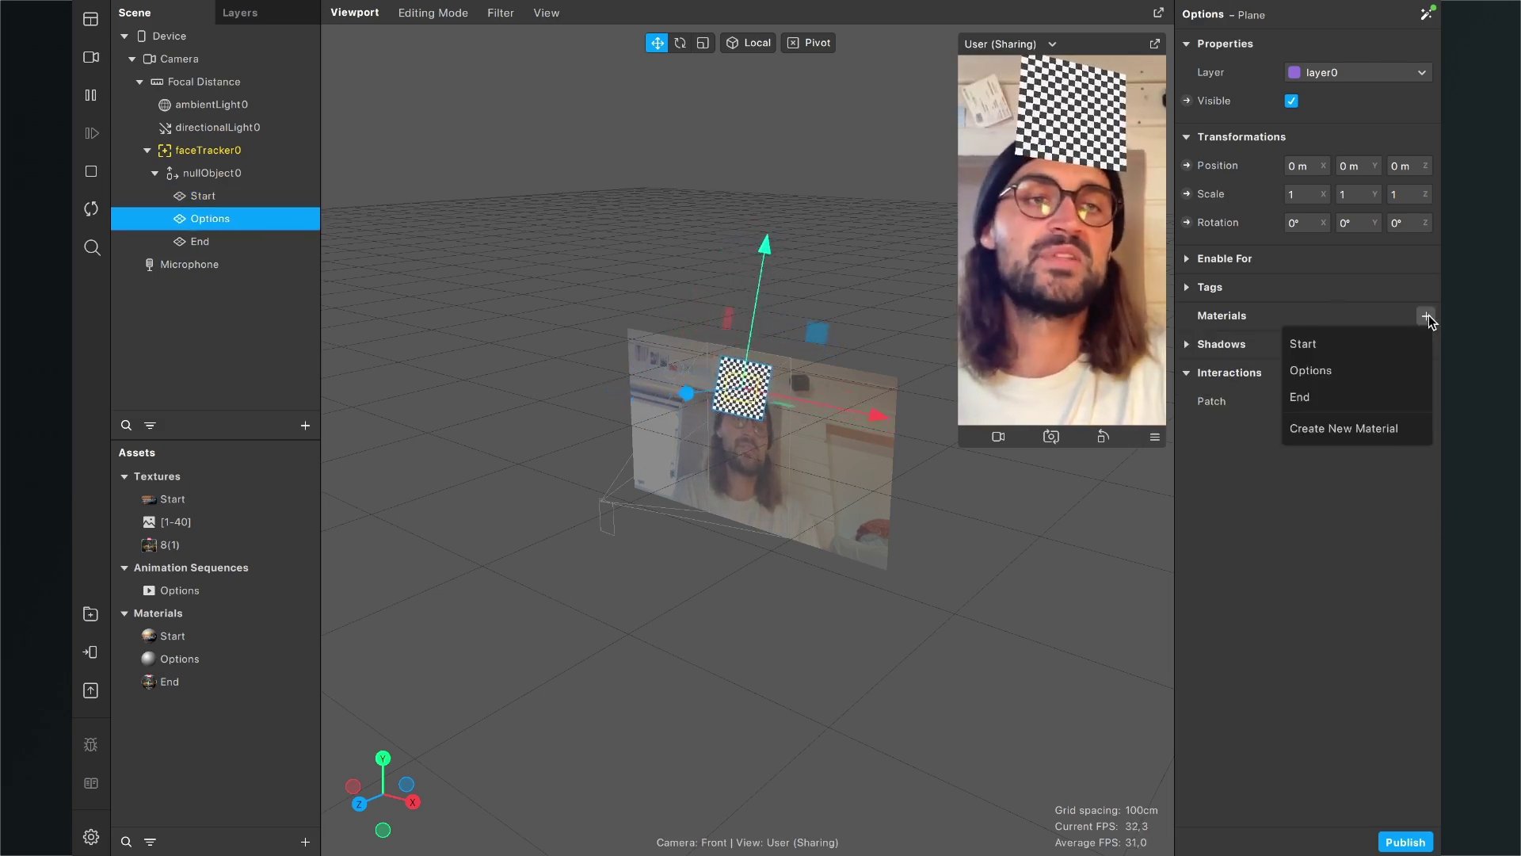
click(1320, 374)
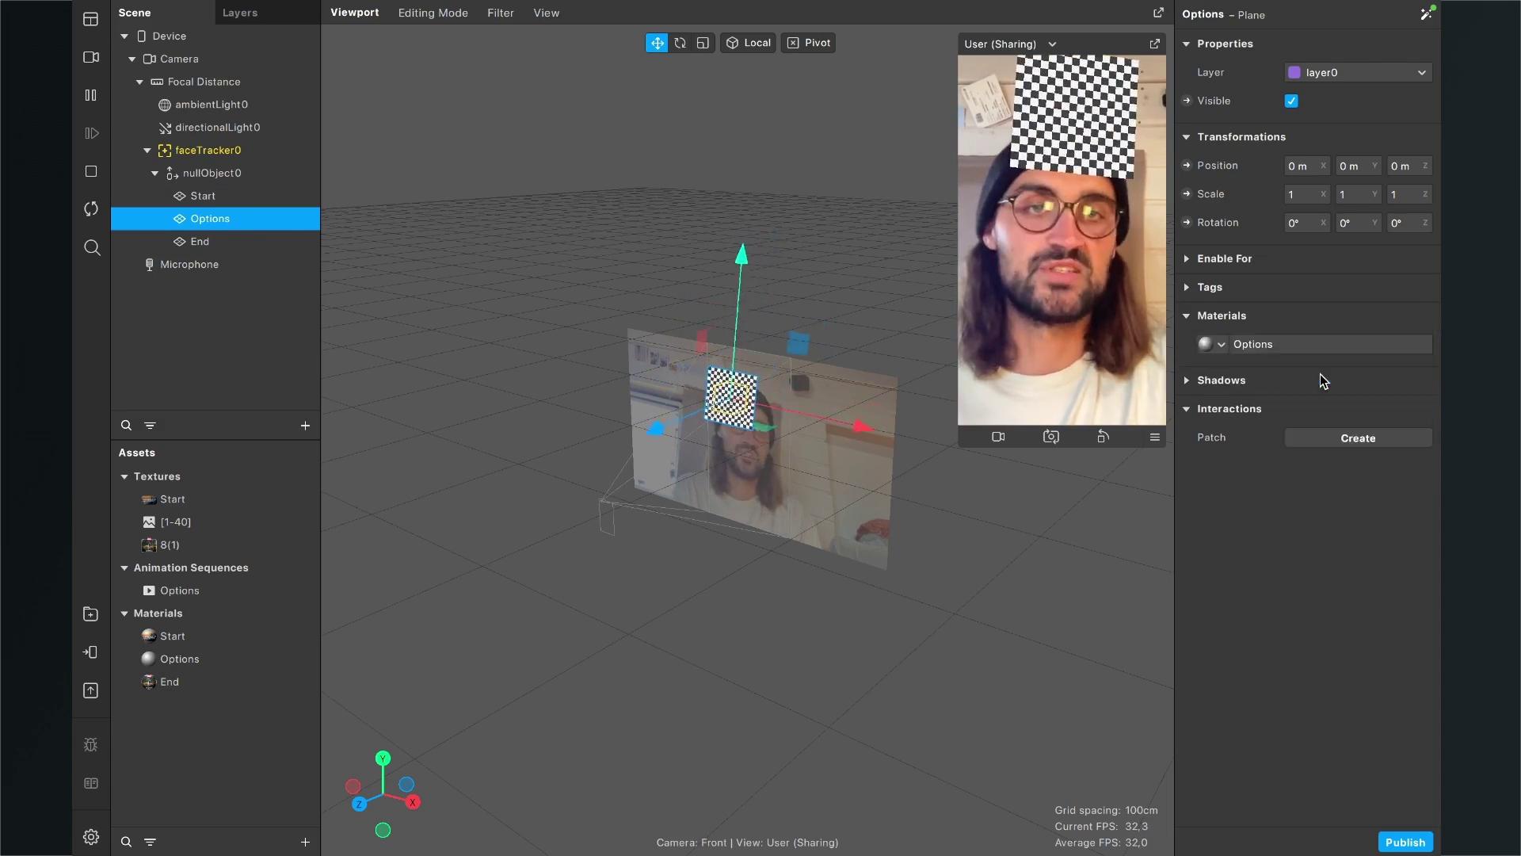
click(210, 241)
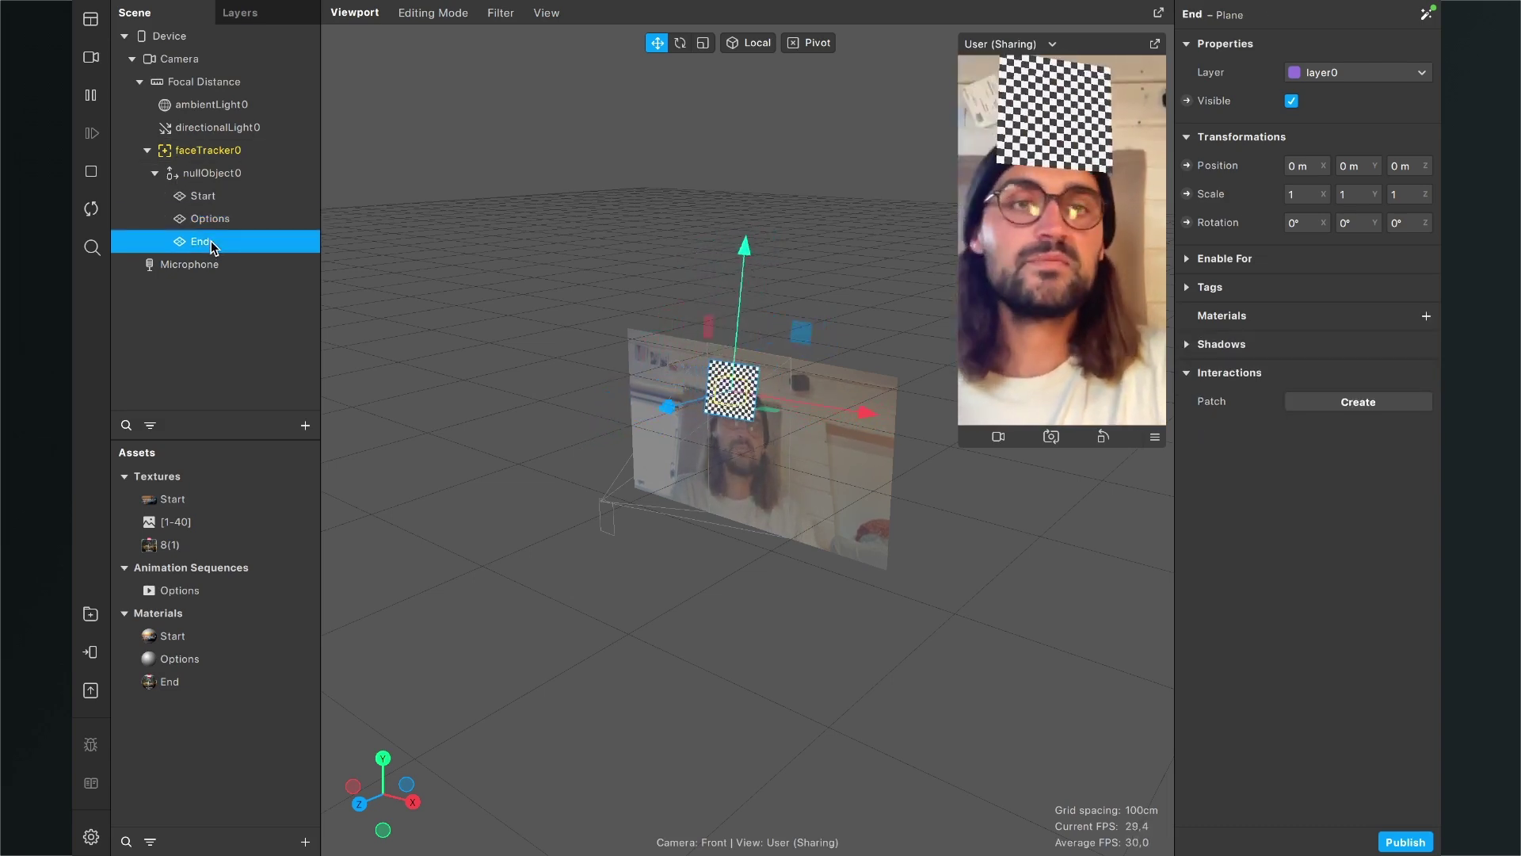
click(1427, 318)
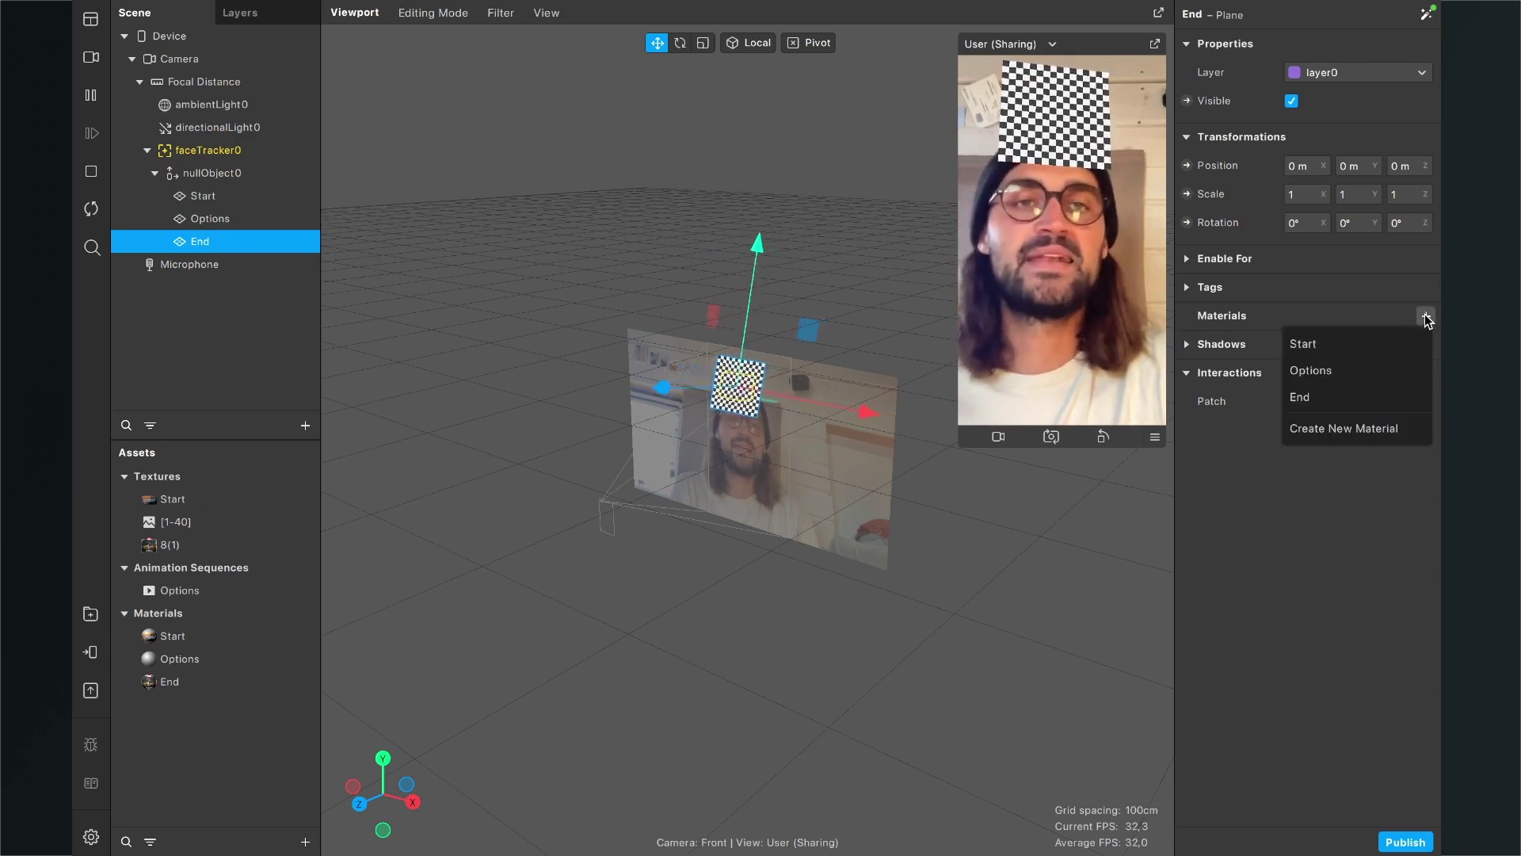
click(1320, 397)
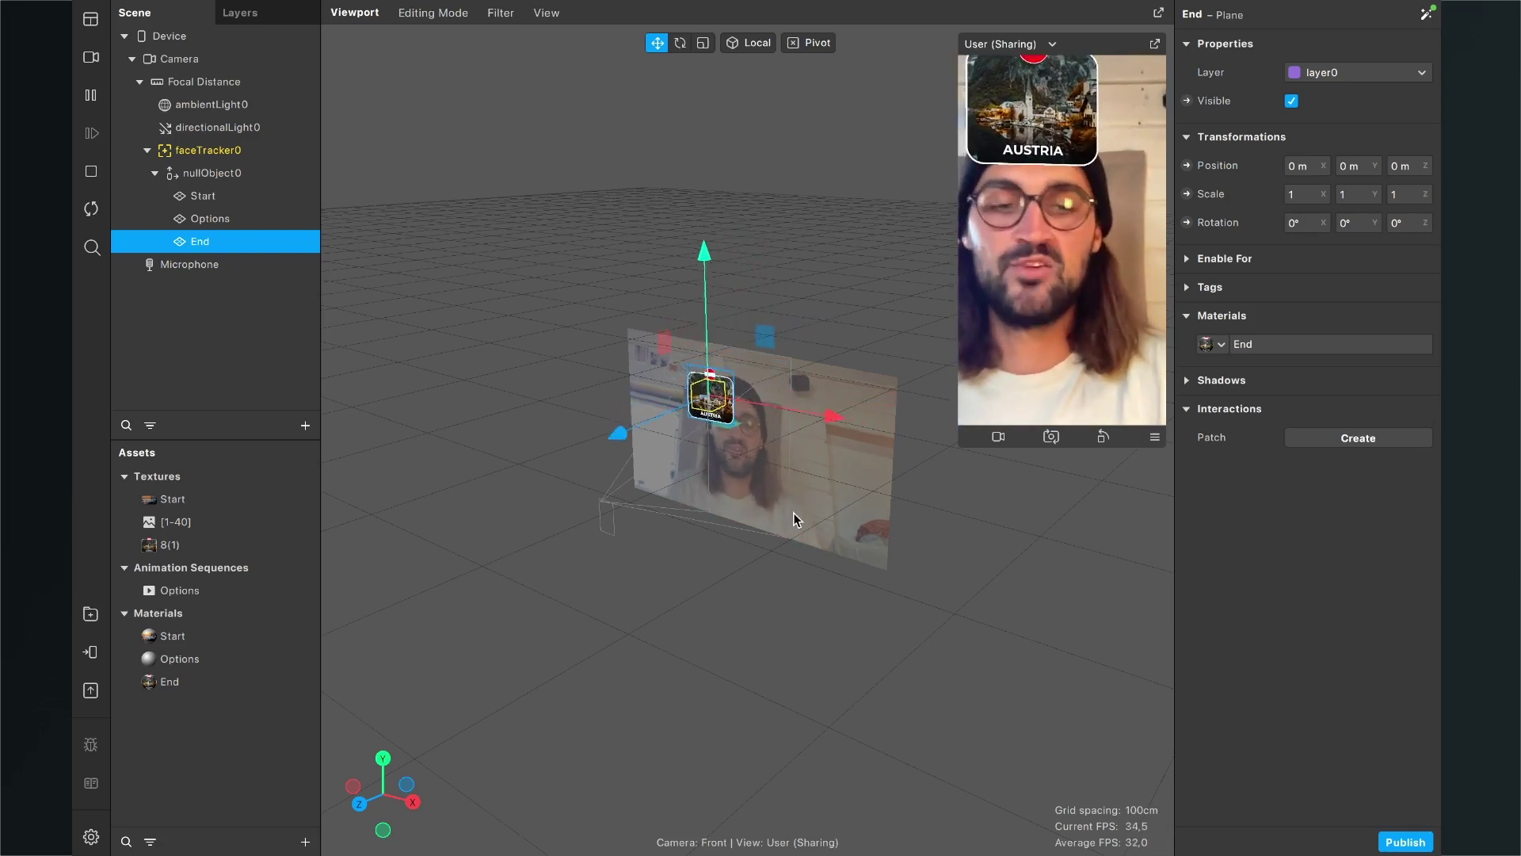
- Open the Patch Editor with Ctrl+Shift+P and drag its splitter up to enlarge it
key(ctrl+shift+p)
drag(773, 572, 769, 528)
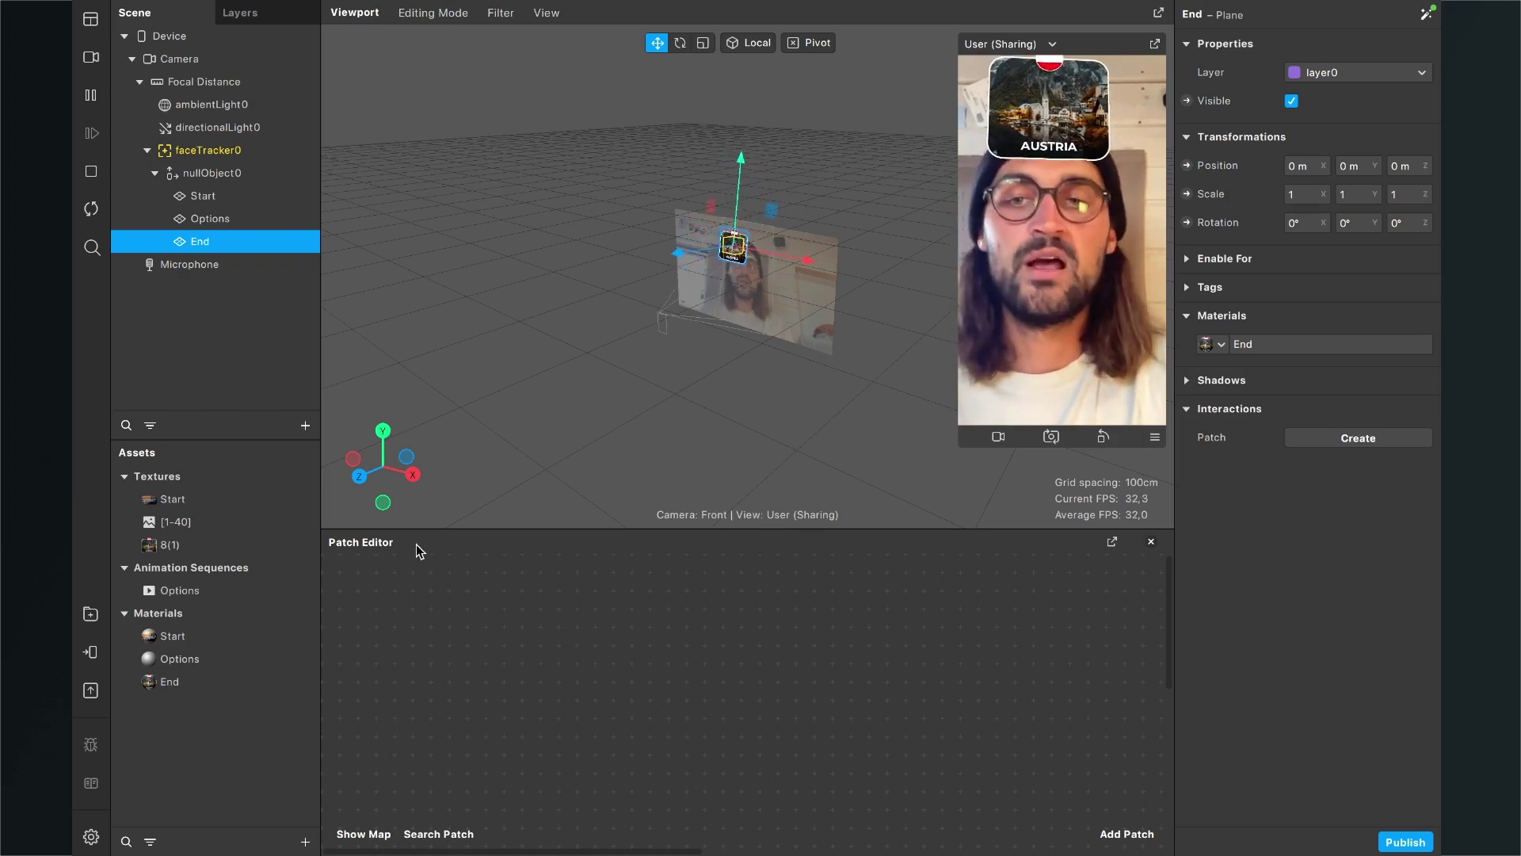
- Add a Screen Tap patch to the graph and move it to the left
click(1127, 834)
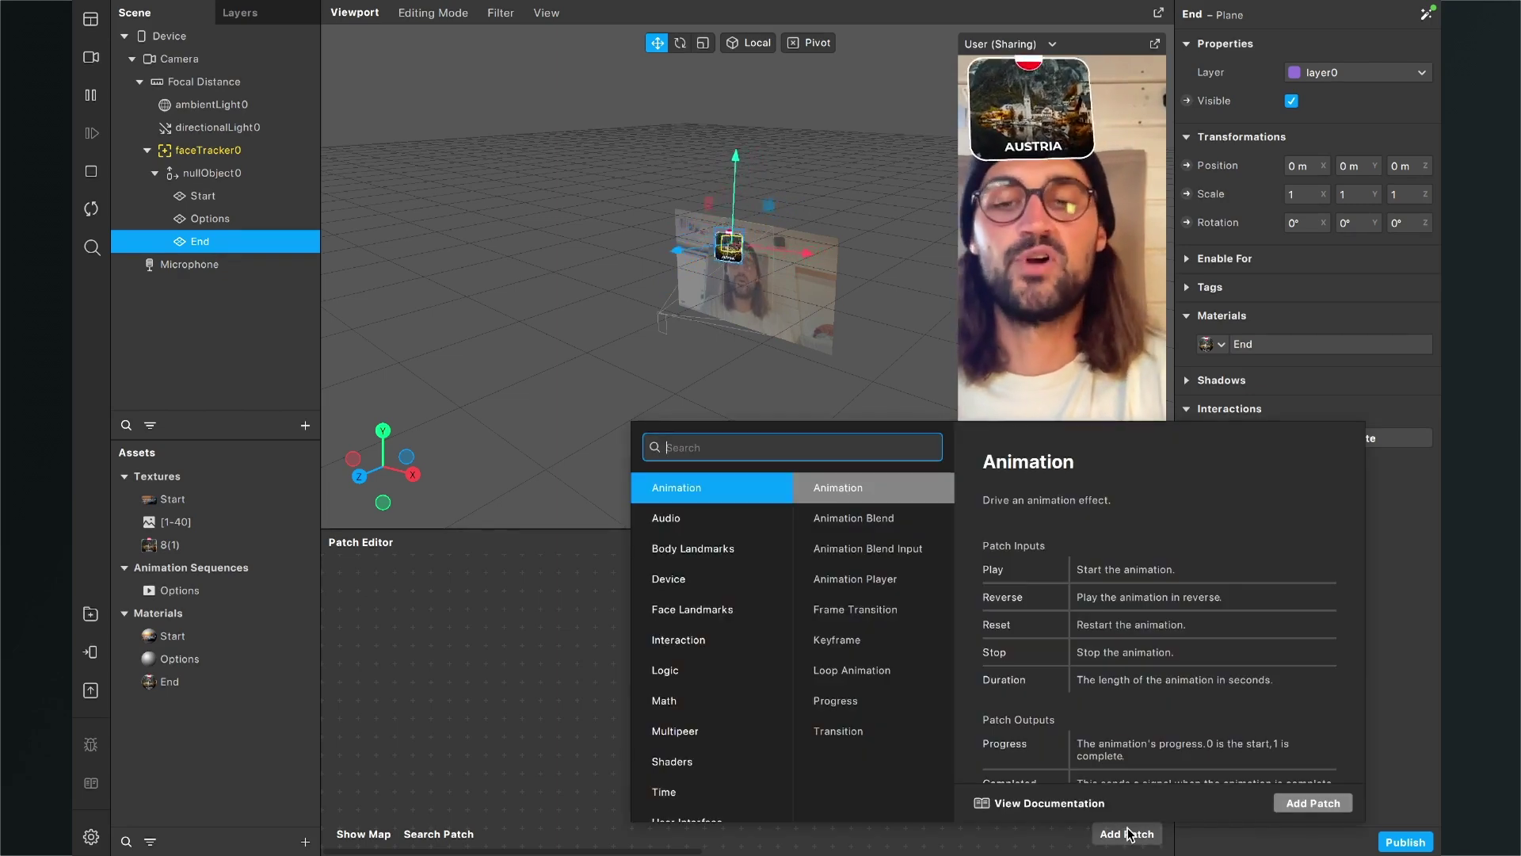
text(scre)
key(Down)
key(Return)
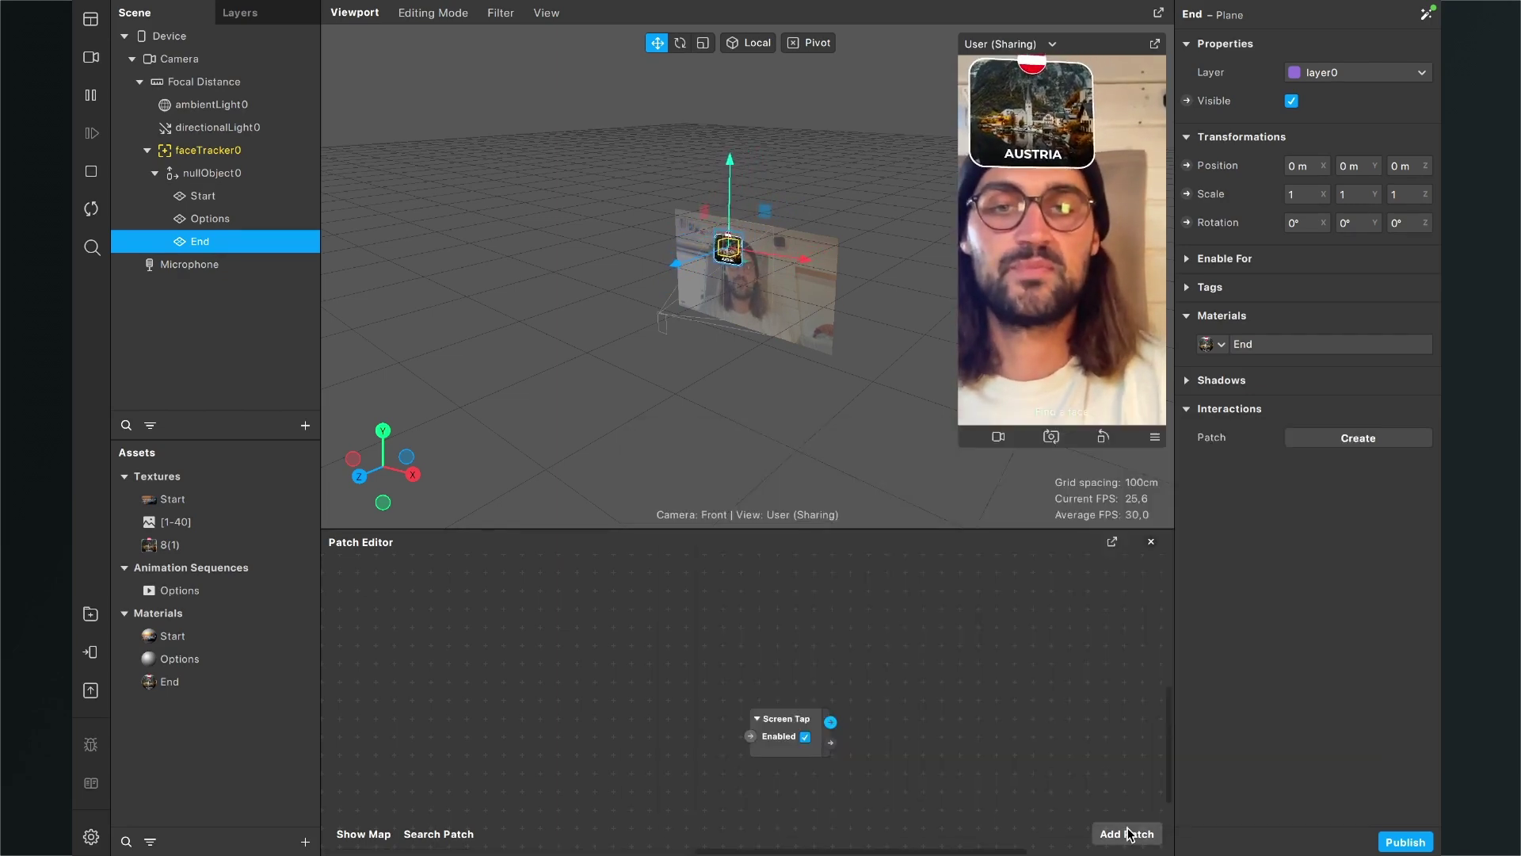
drag(790, 751, 616, 706)
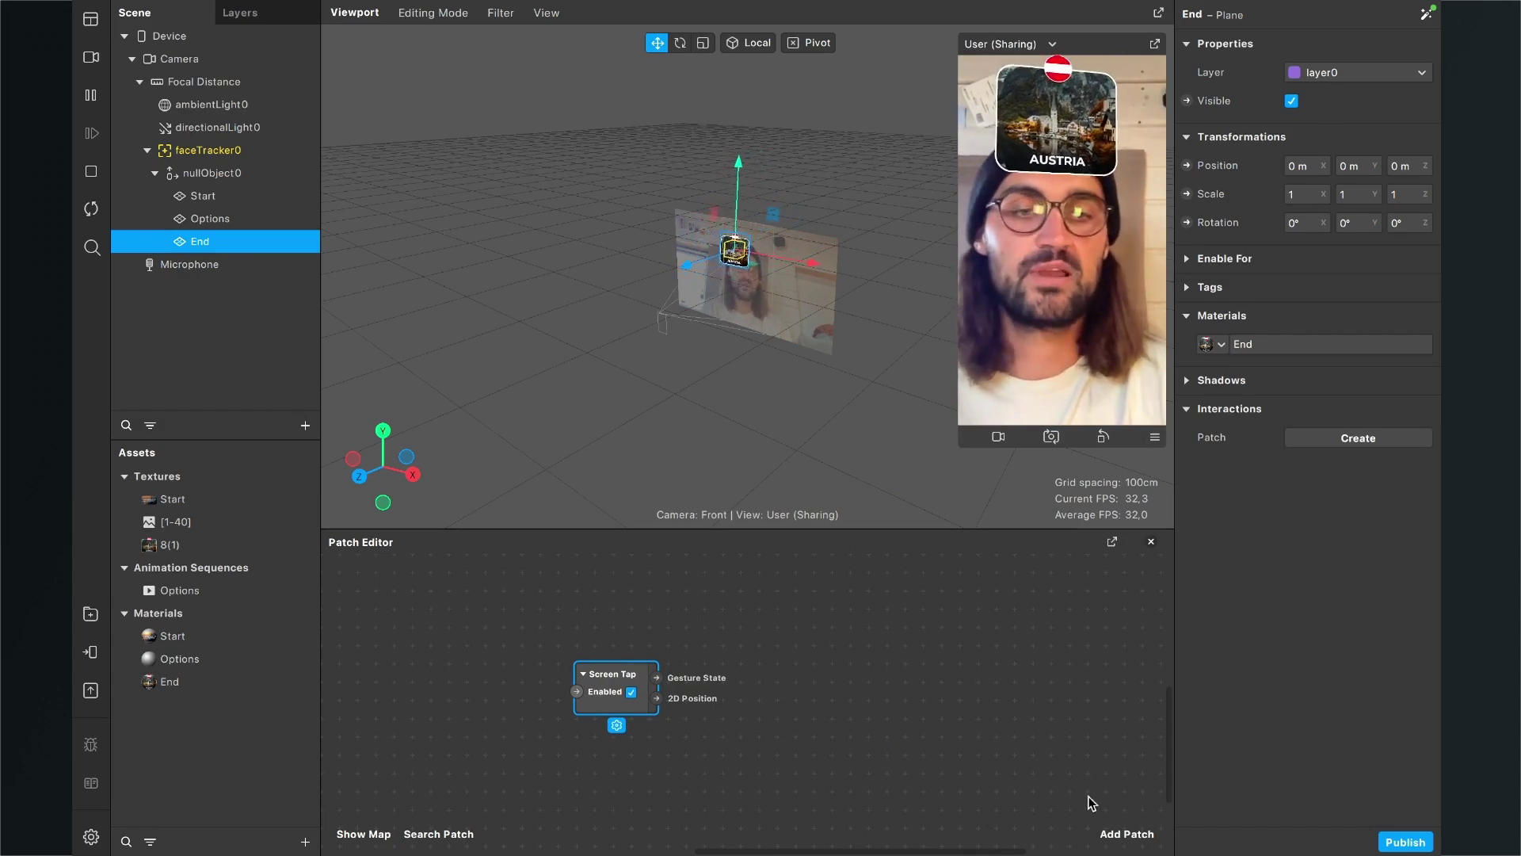
- Add a Switch patch and wire the Screen Tap output into it
click(1114, 833)
text(swit)
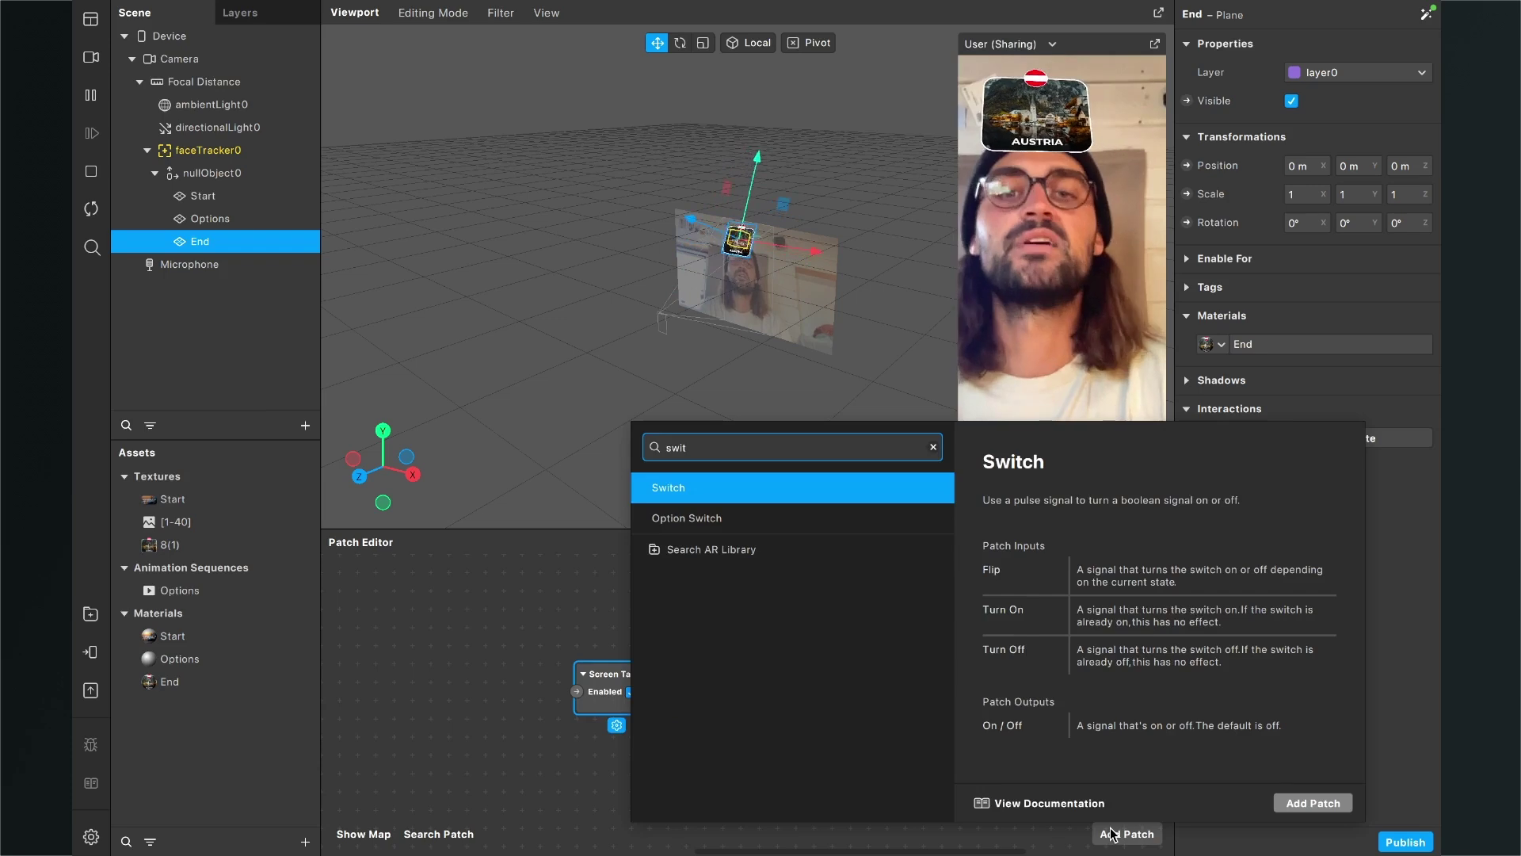
key(Return)
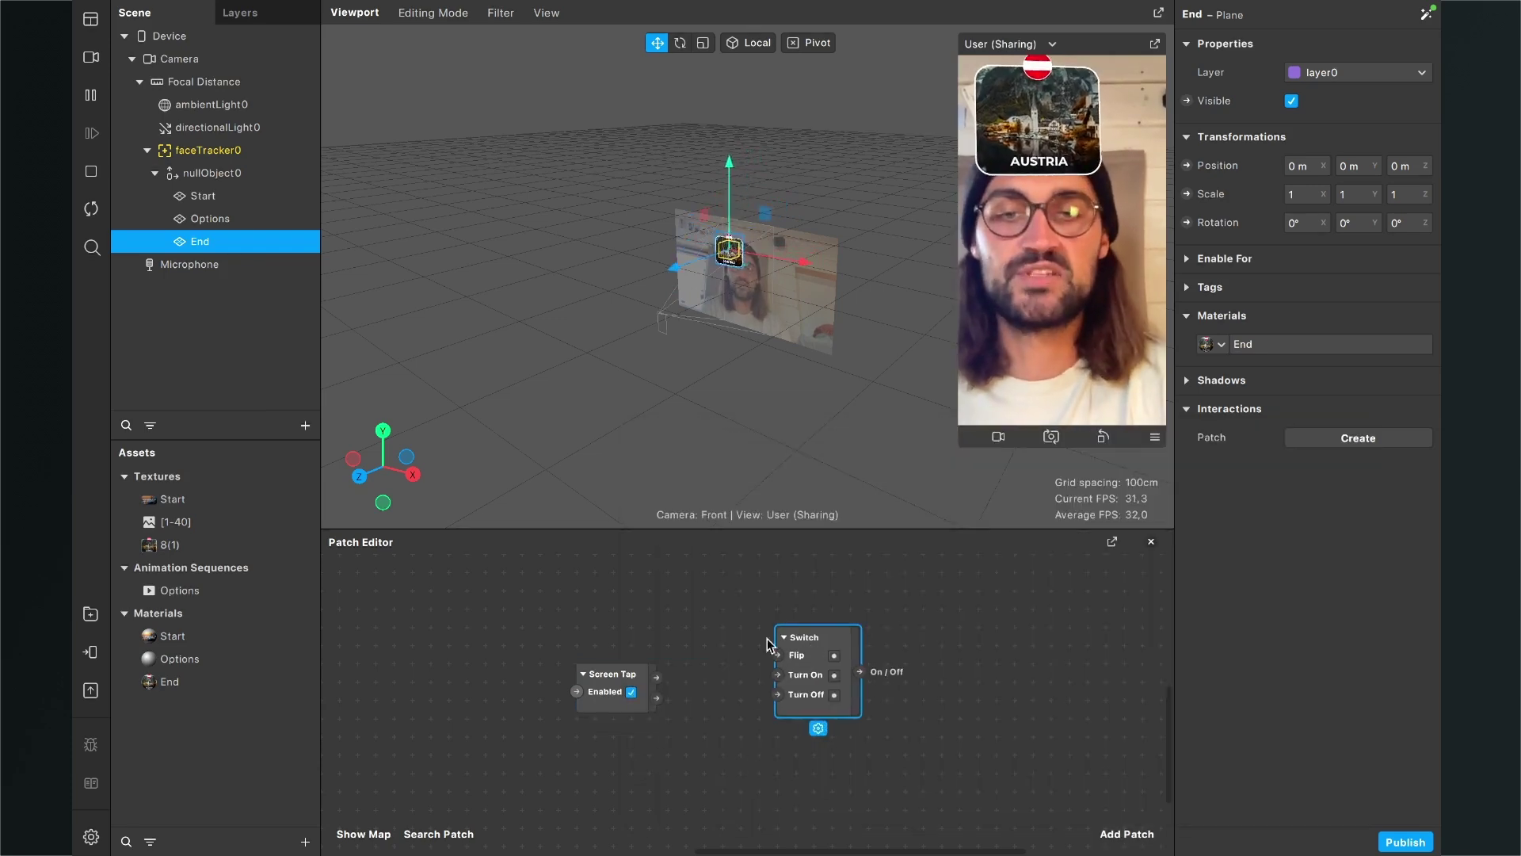
click(649, 681)
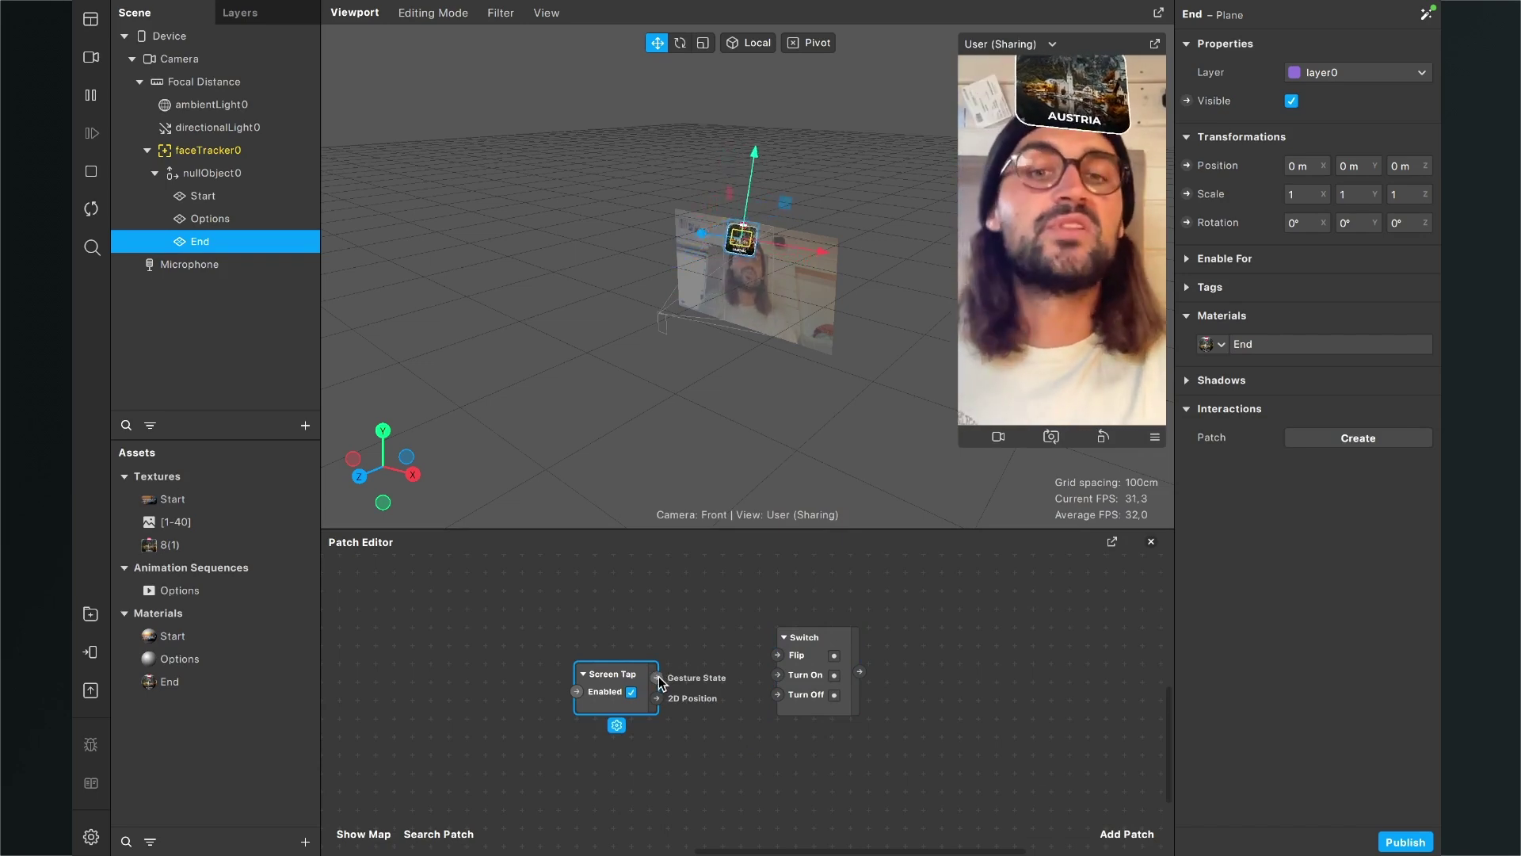
drag(660, 680, 824, 711)
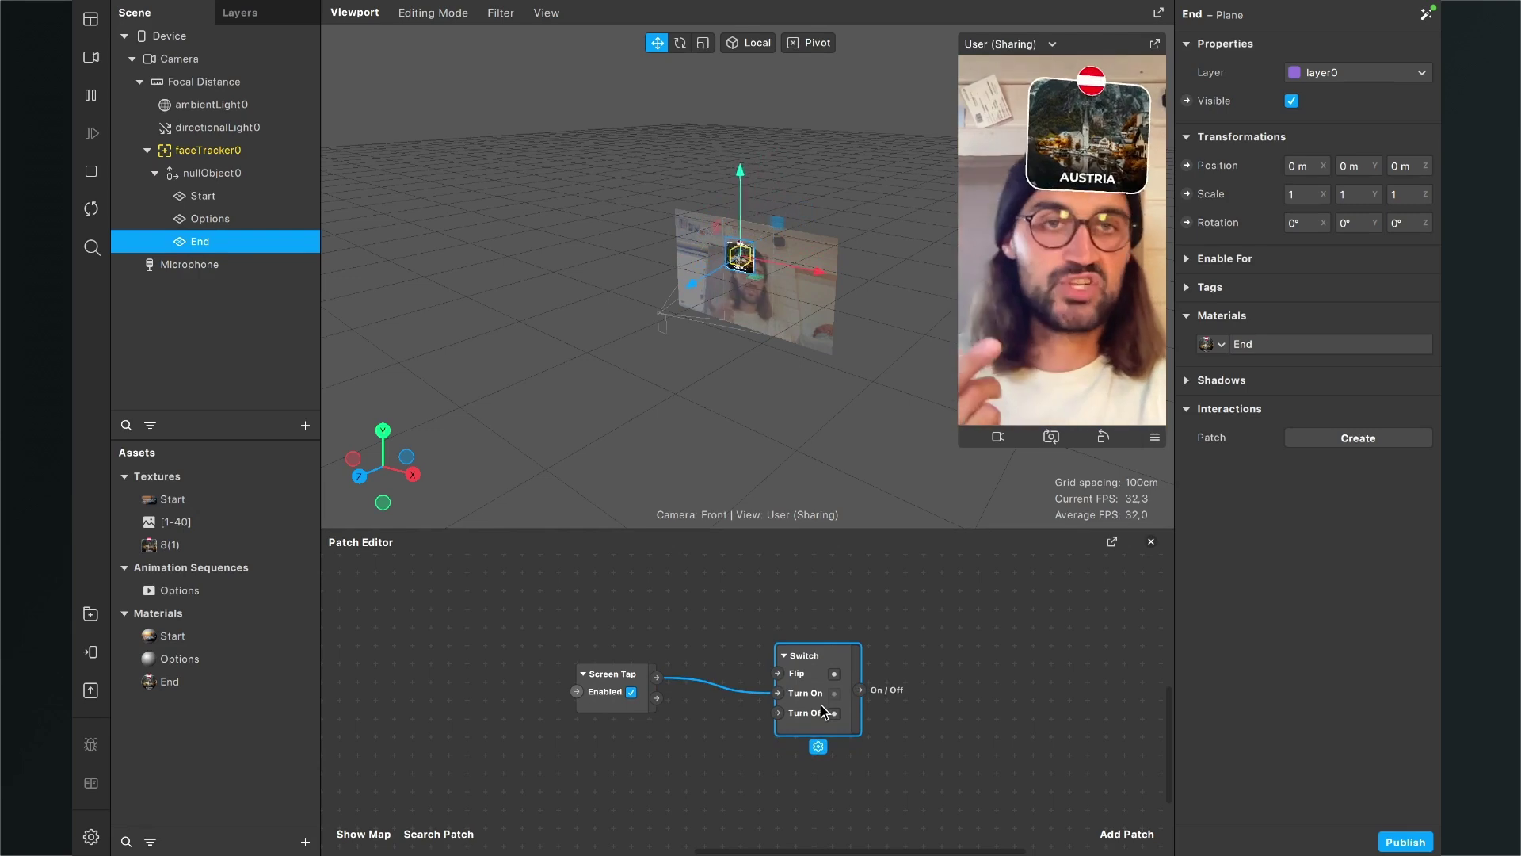
- Create Visible patches for the Start, Options and End planes and stack them in the graph
click(199, 196)
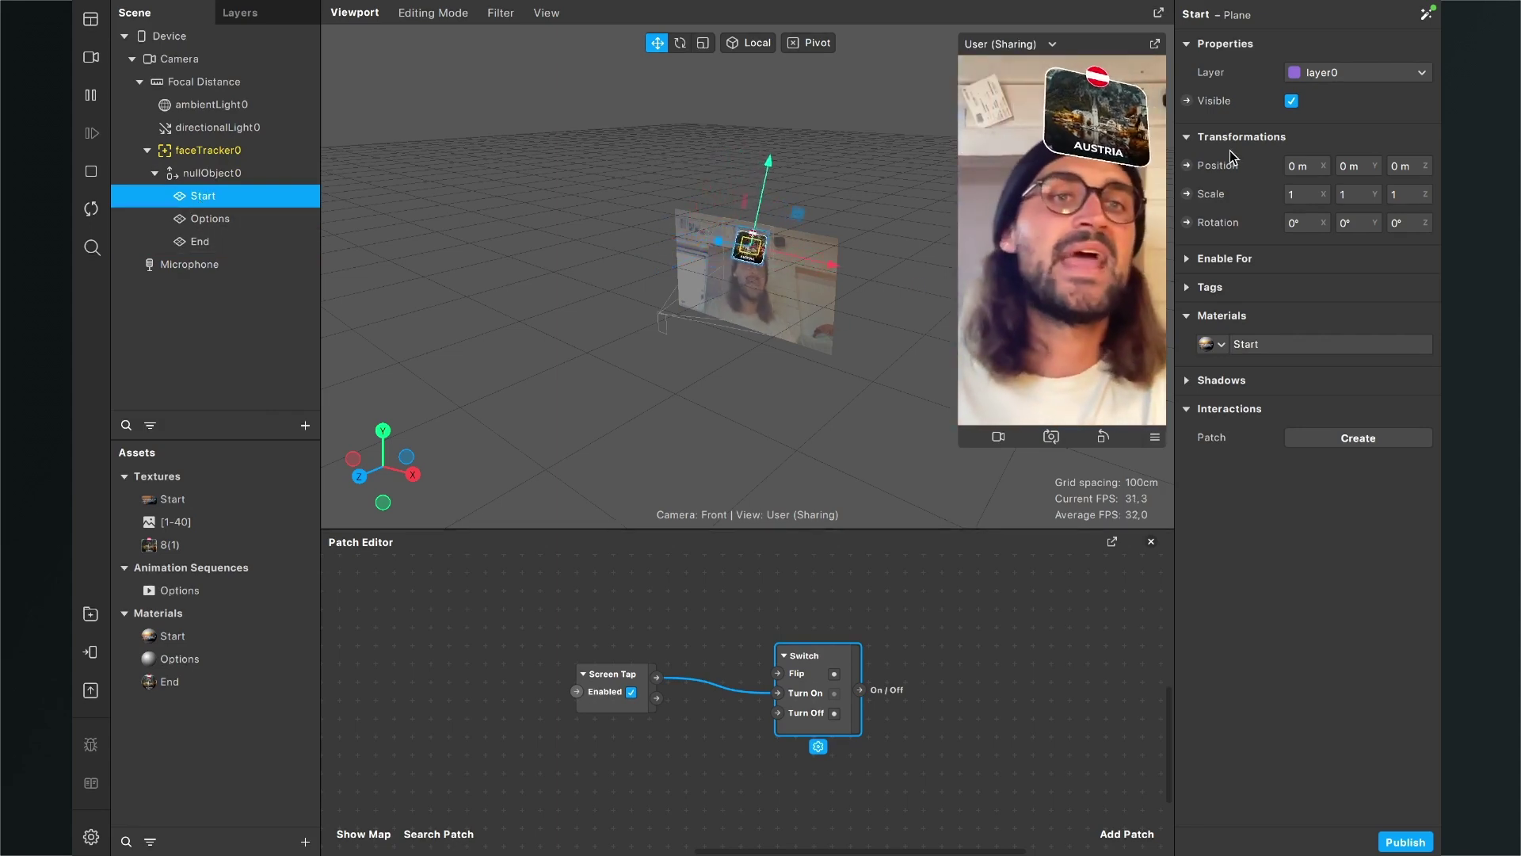
click(1186, 101)
drag(767, 747, 989, 610)
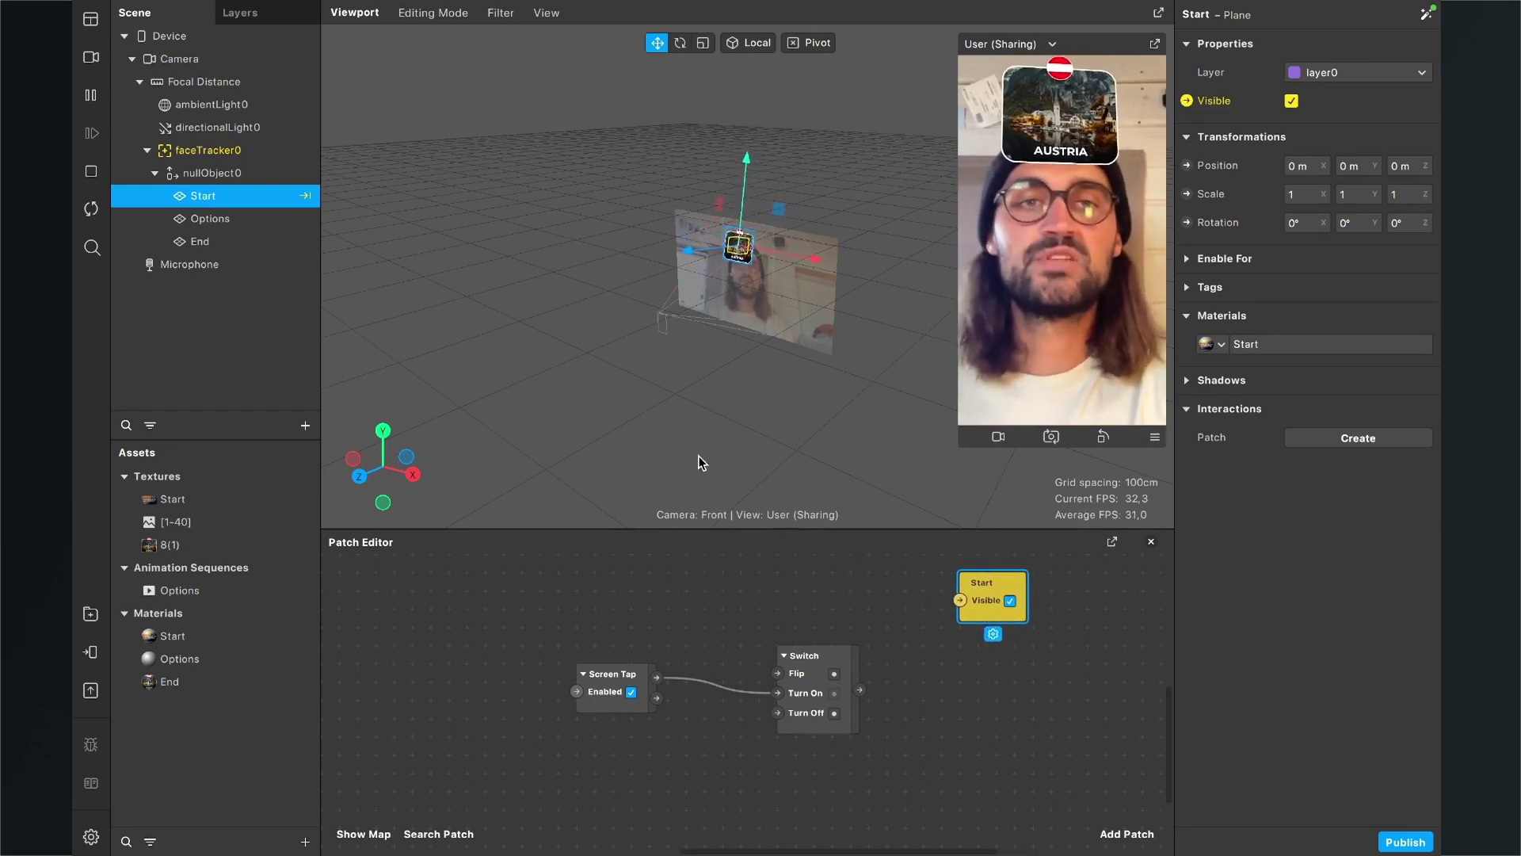
click(242, 221)
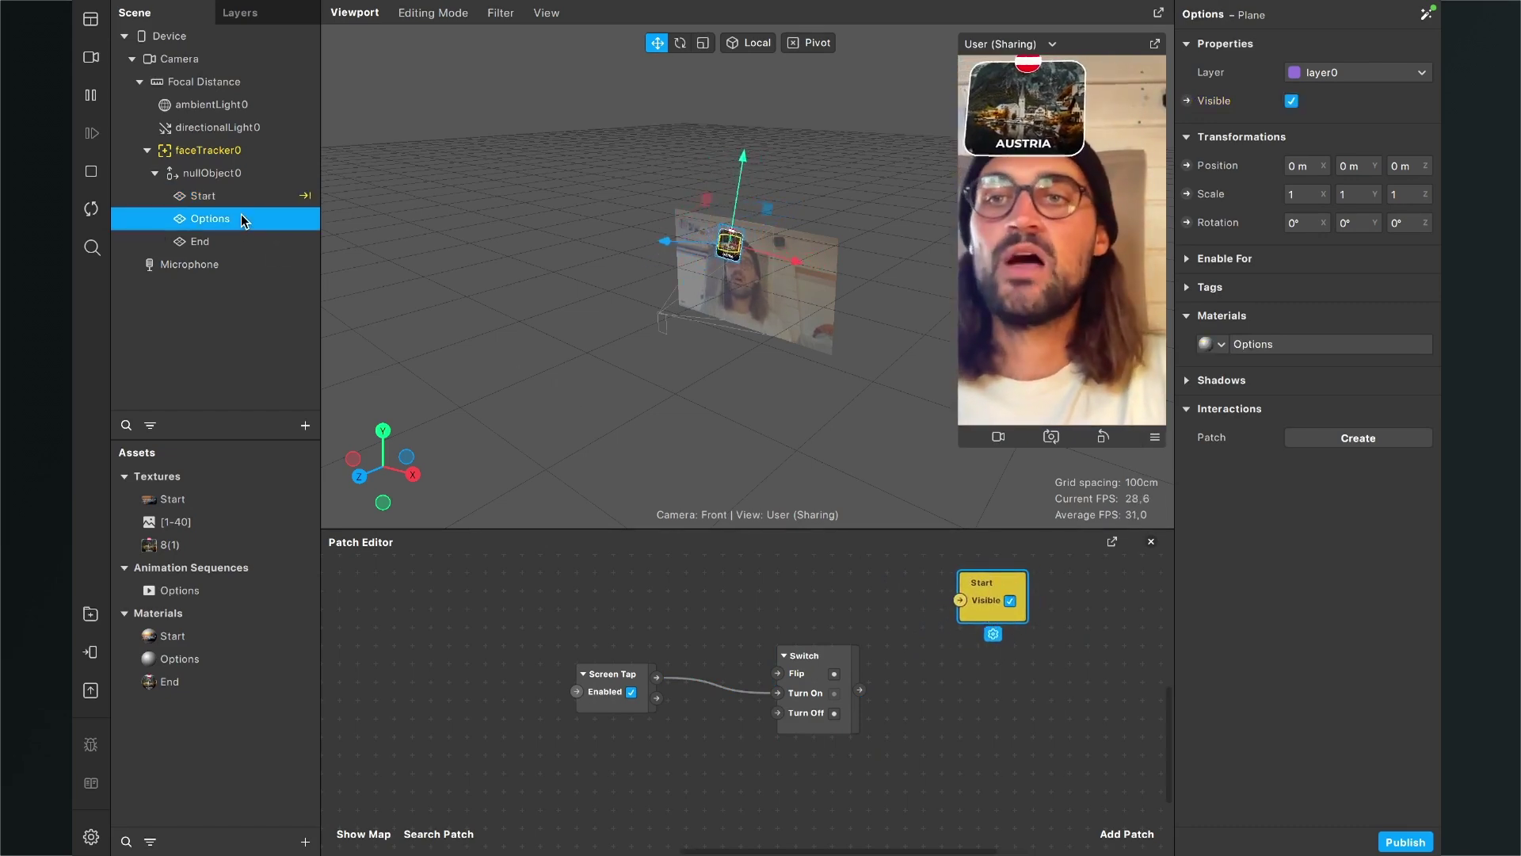
click(1186, 100)
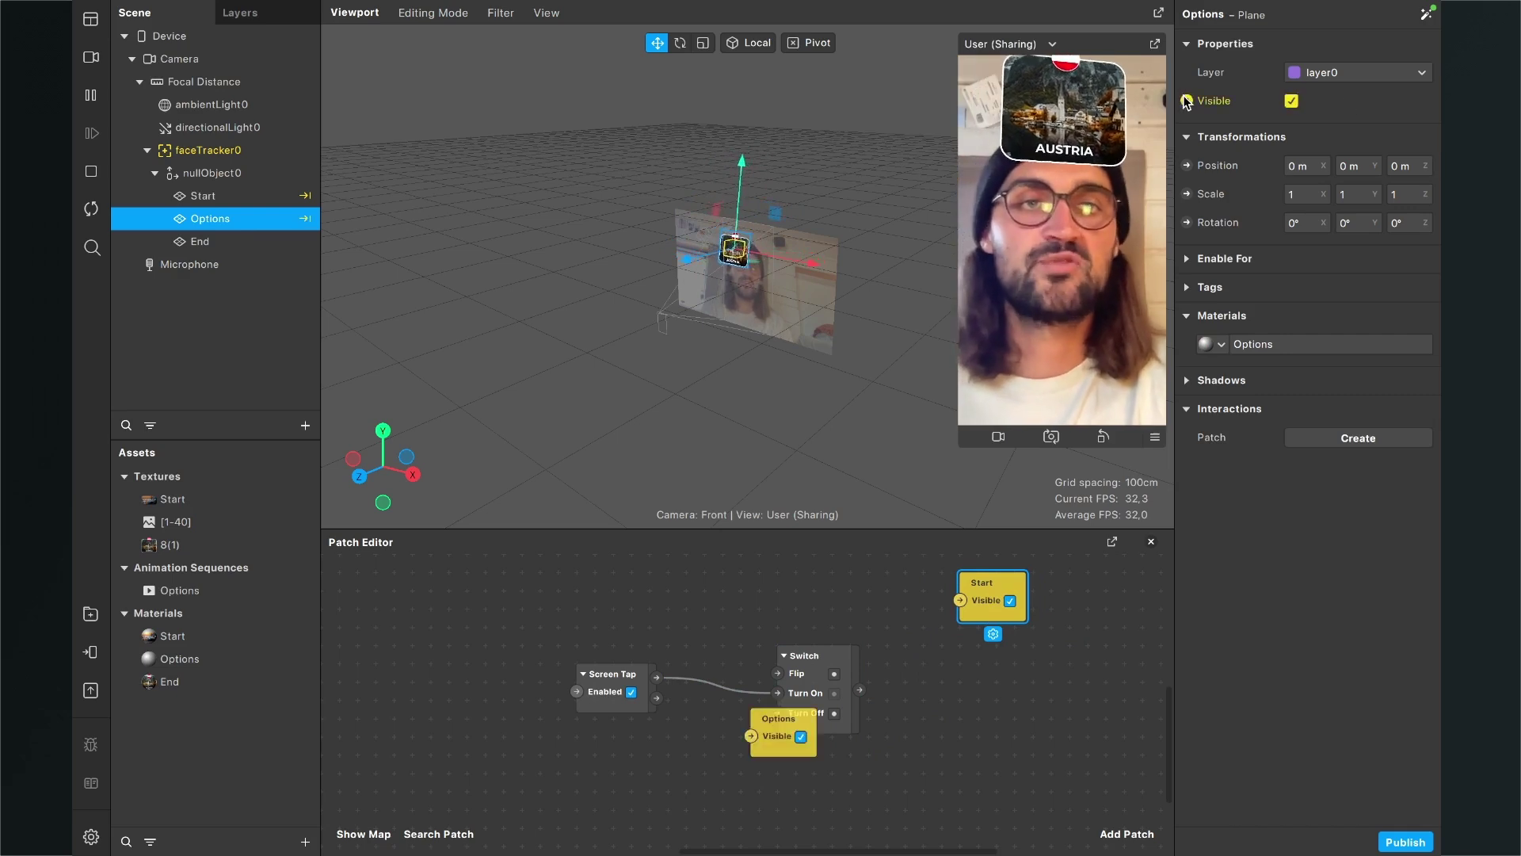
drag(801, 740, 1033, 673)
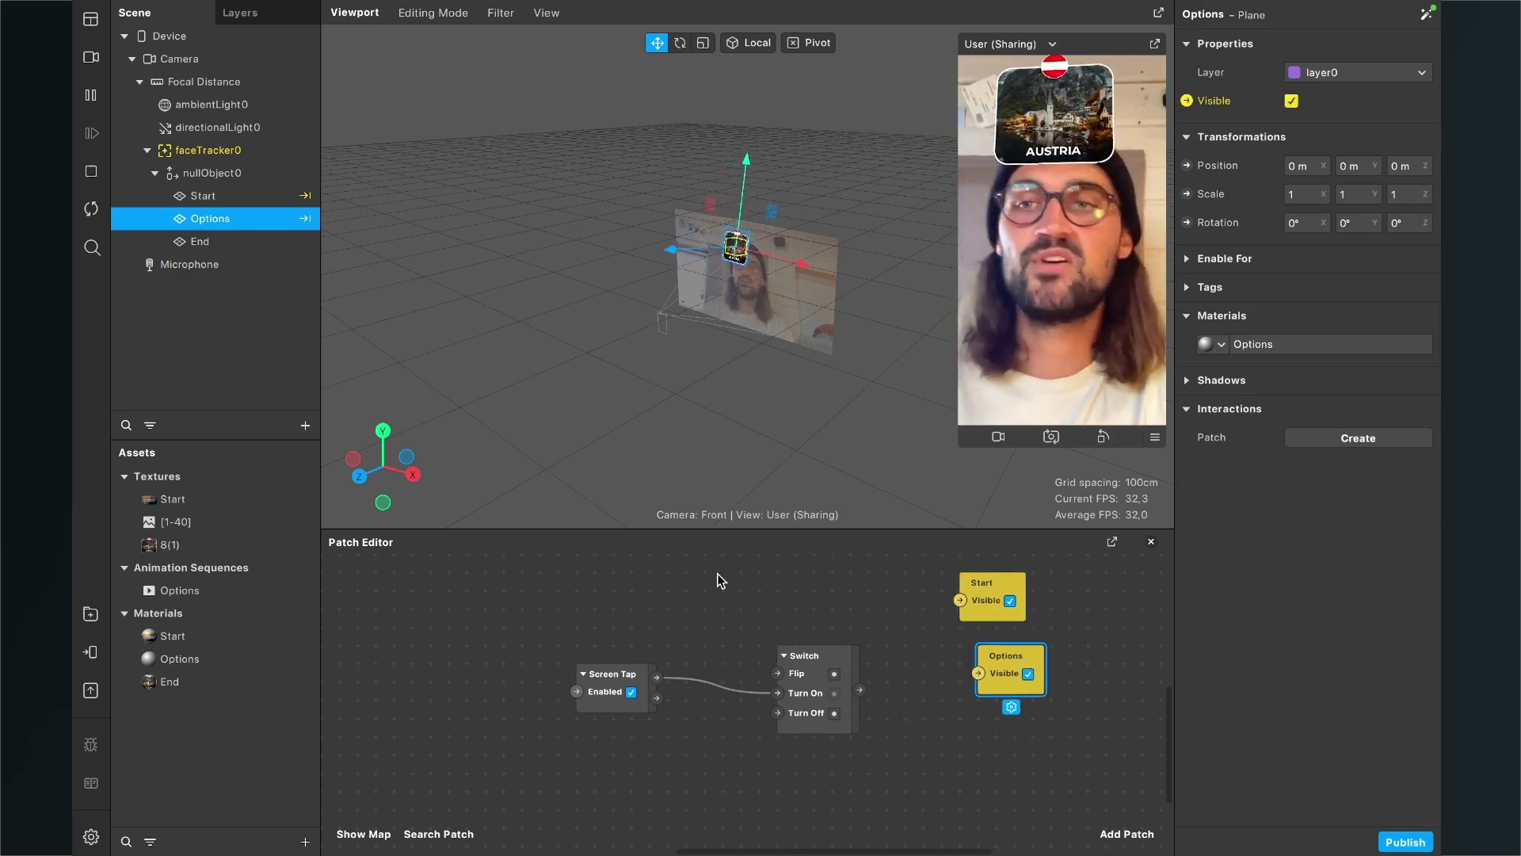
click(213, 247)
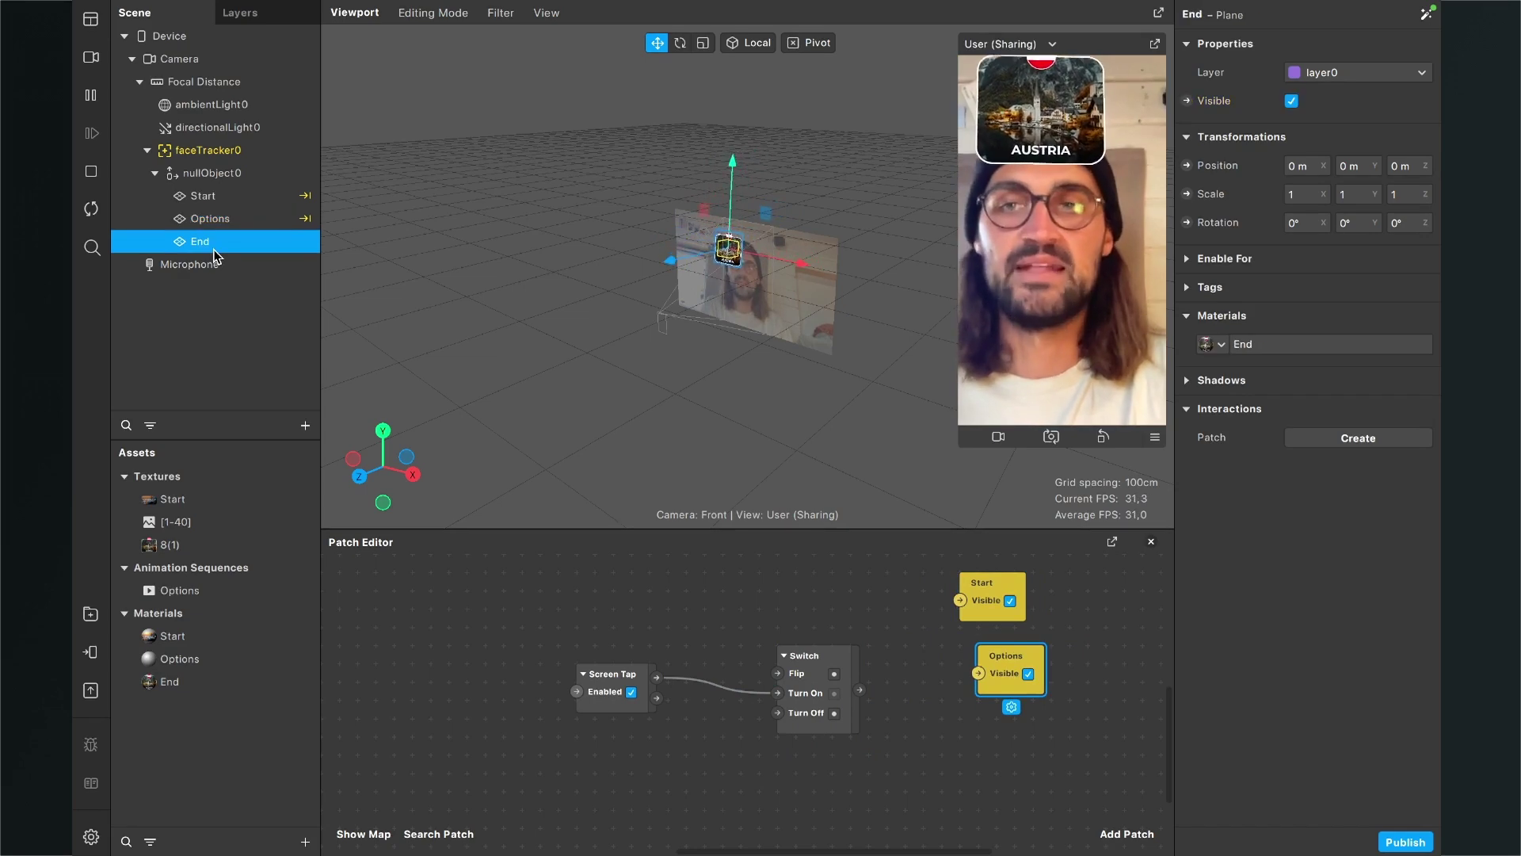
click(1187, 100)
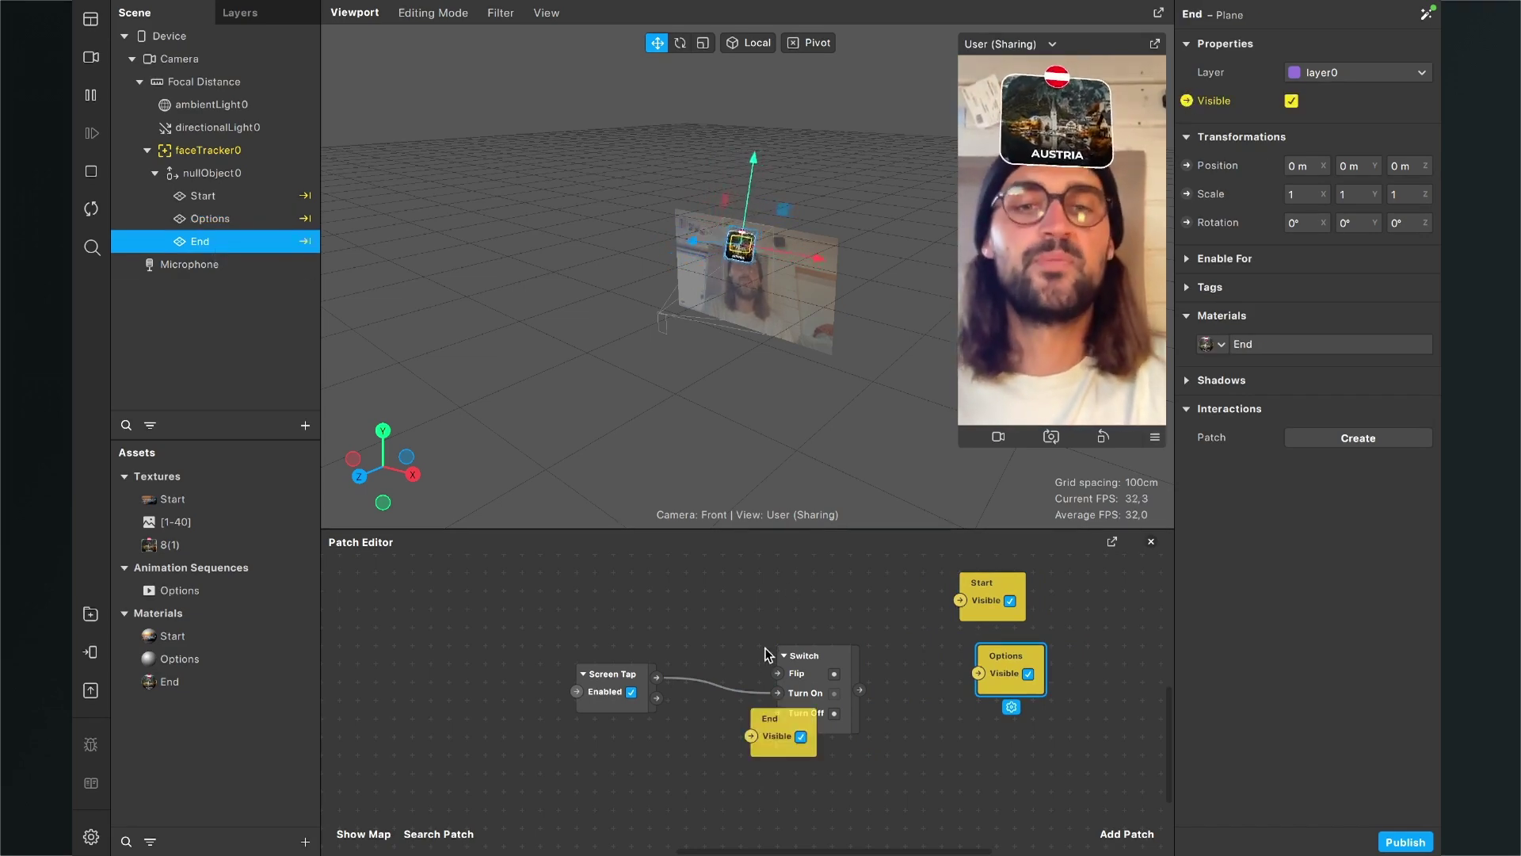
drag(773, 730, 1117, 785)
scroll(954, 760, up, 3)
scroll(954, 761, right, 3)
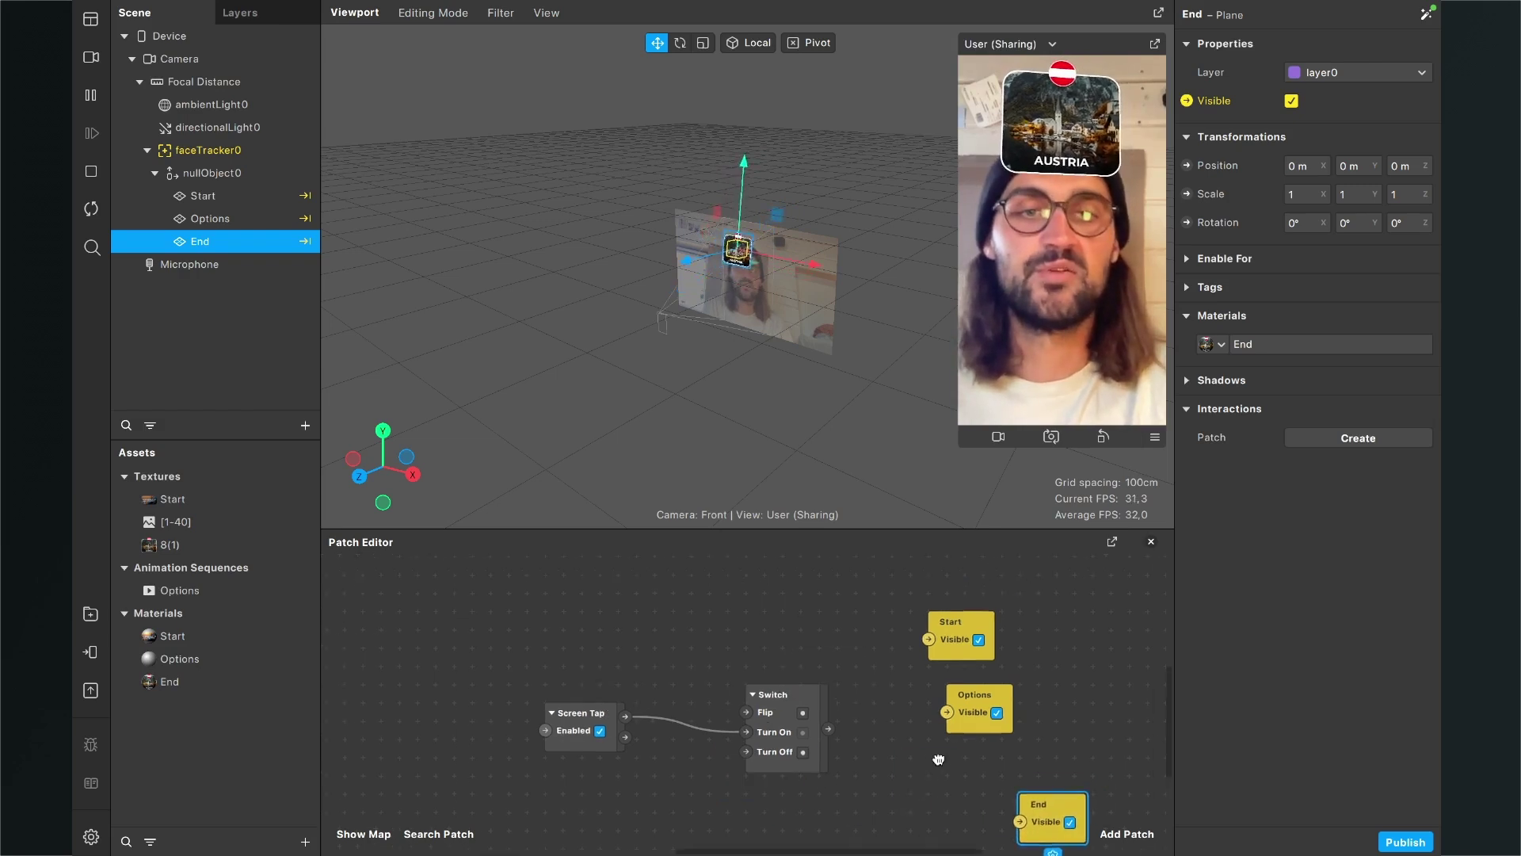
drag(939, 663, 1004, 550)
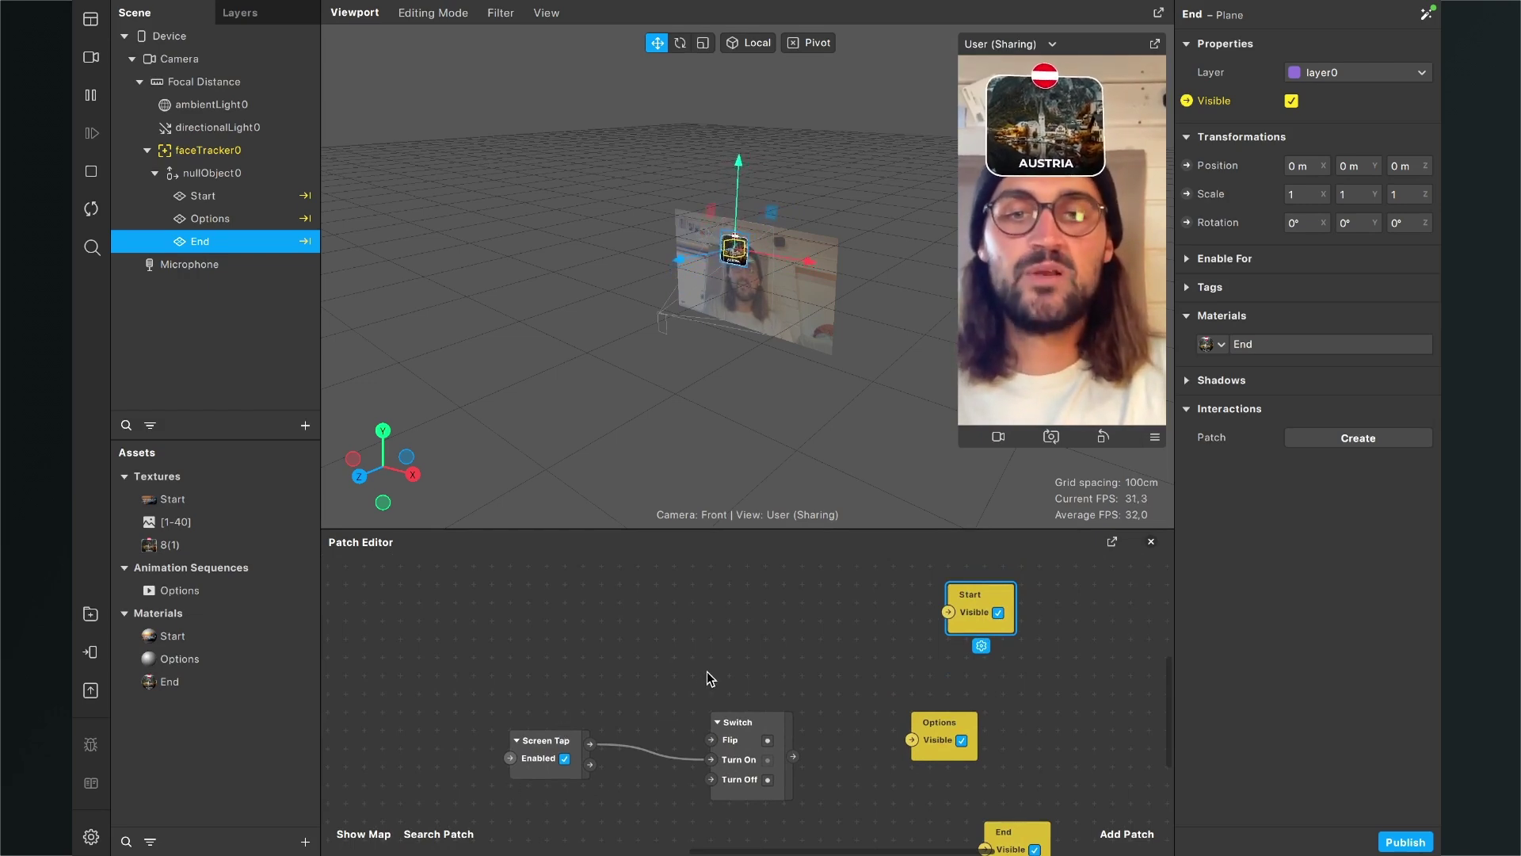
- Add a Not patch after the Switch and wire it into Start's Visible input
drag(793, 756, 817, 640)
text(no)
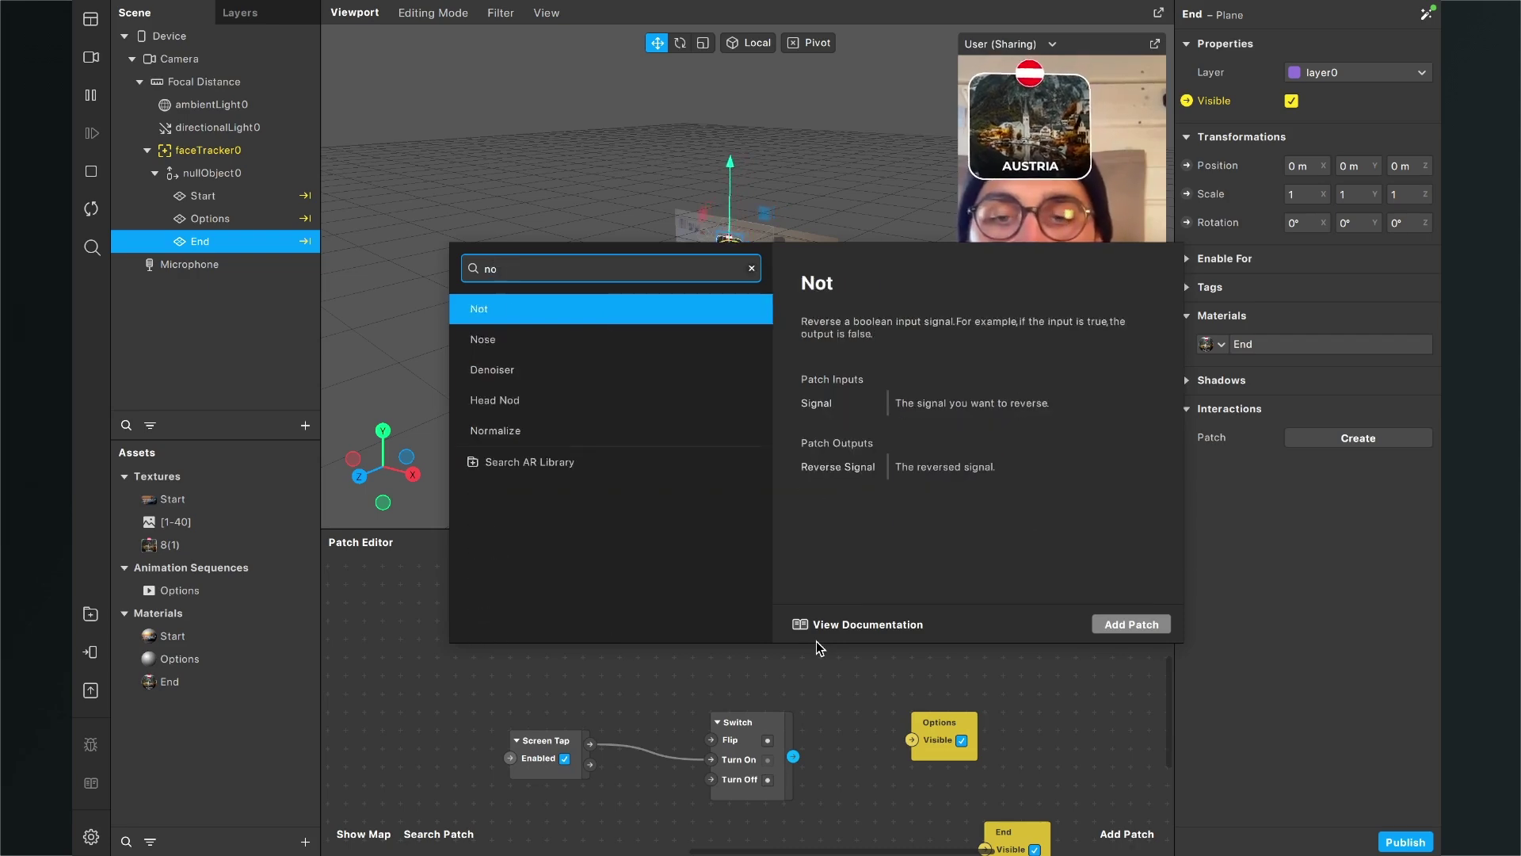
text(t)
key(Return)
drag(744, 715, 707, 679)
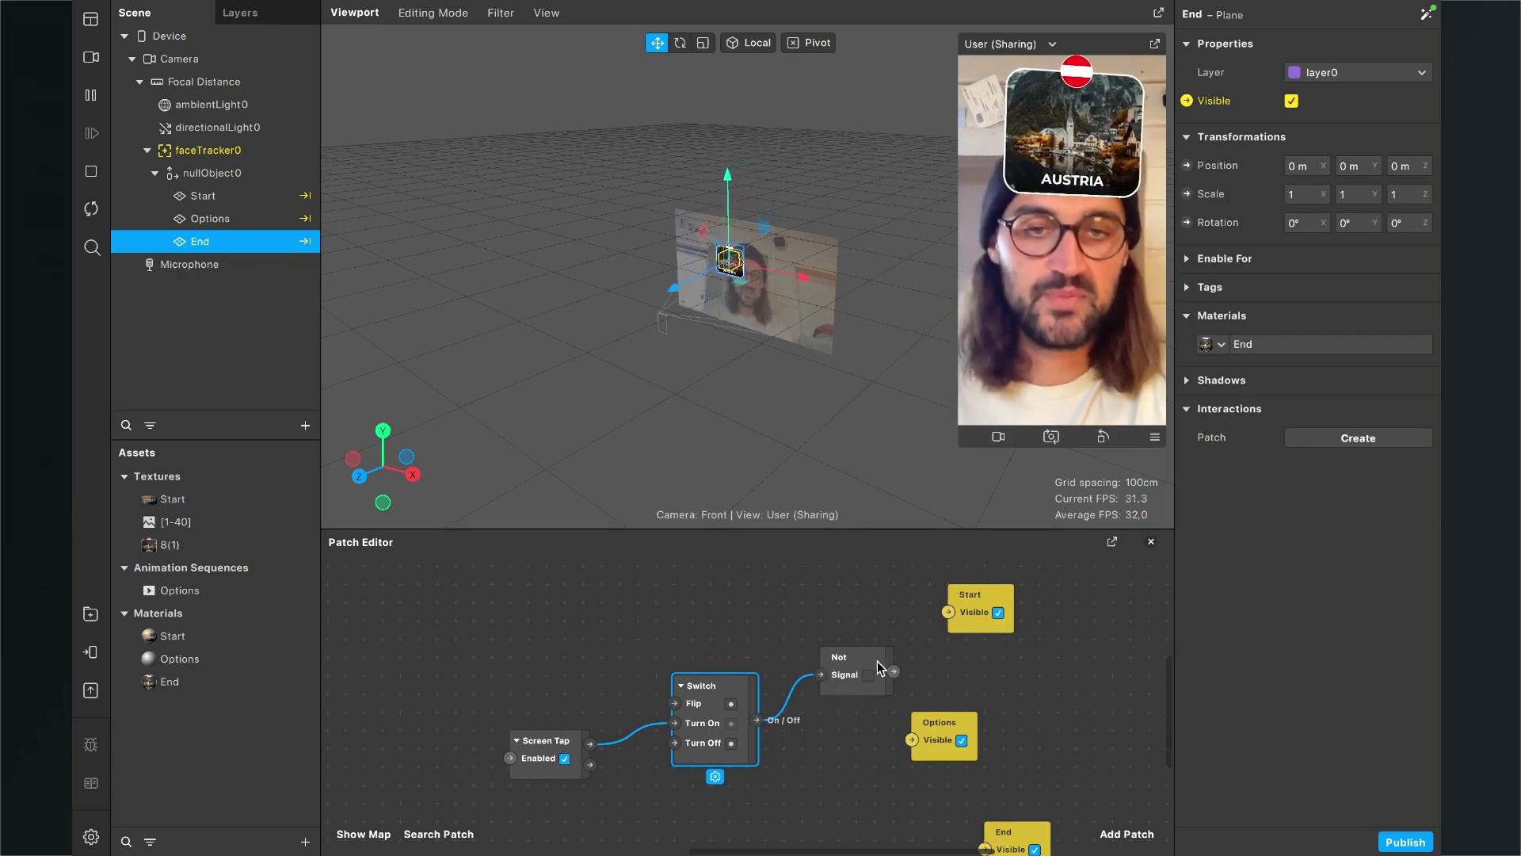
drag(894, 671, 950, 615)
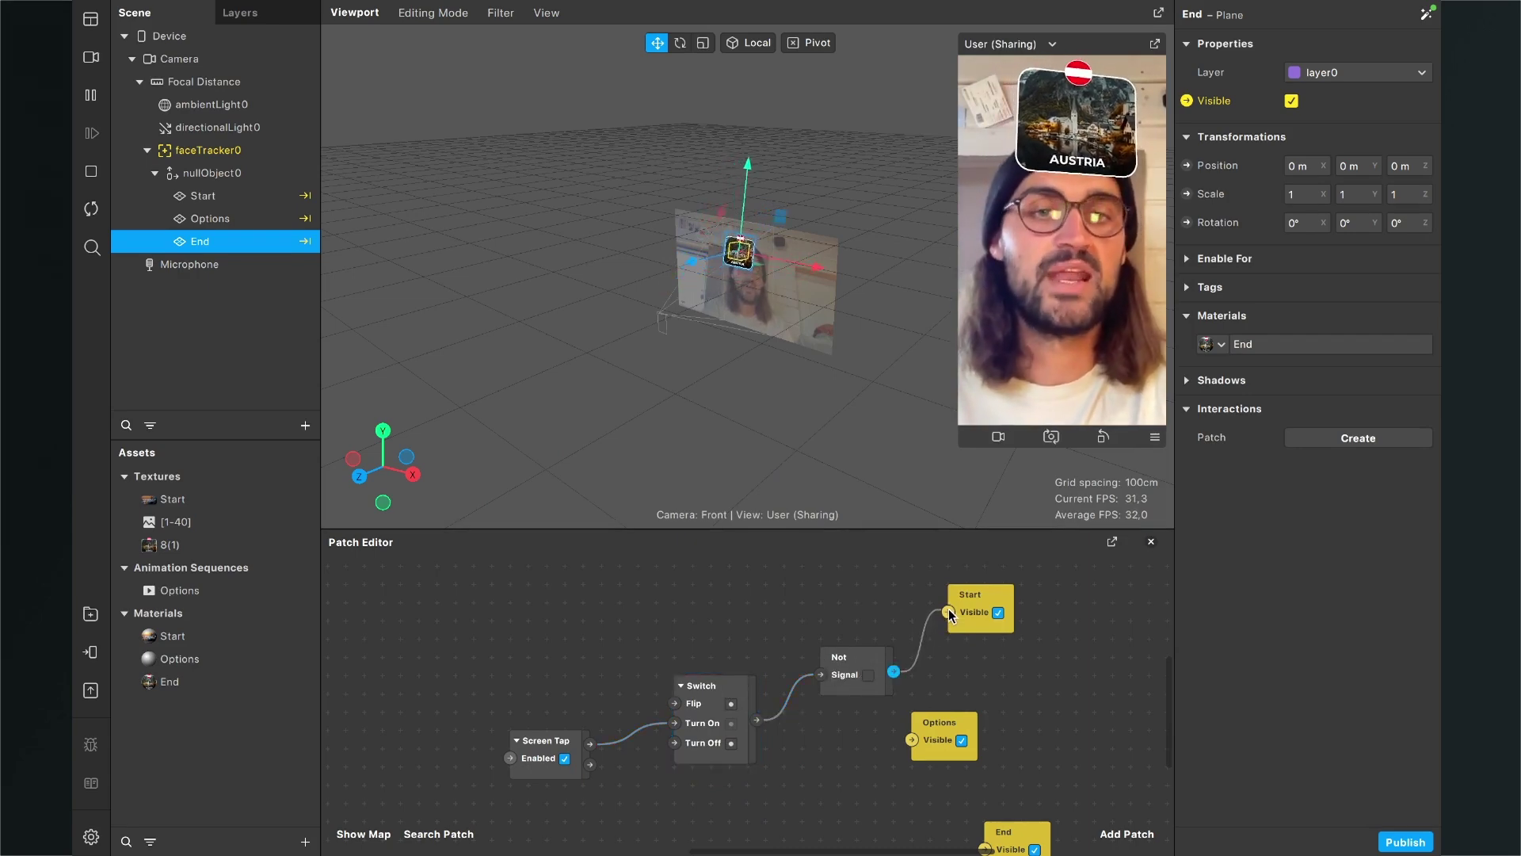
- Wire the Switch output directly into Options' Visible input and shift the End patch right
scroll(888, 708, down, 2)
scroll(888, 707, right, 2)
click(888, 707)
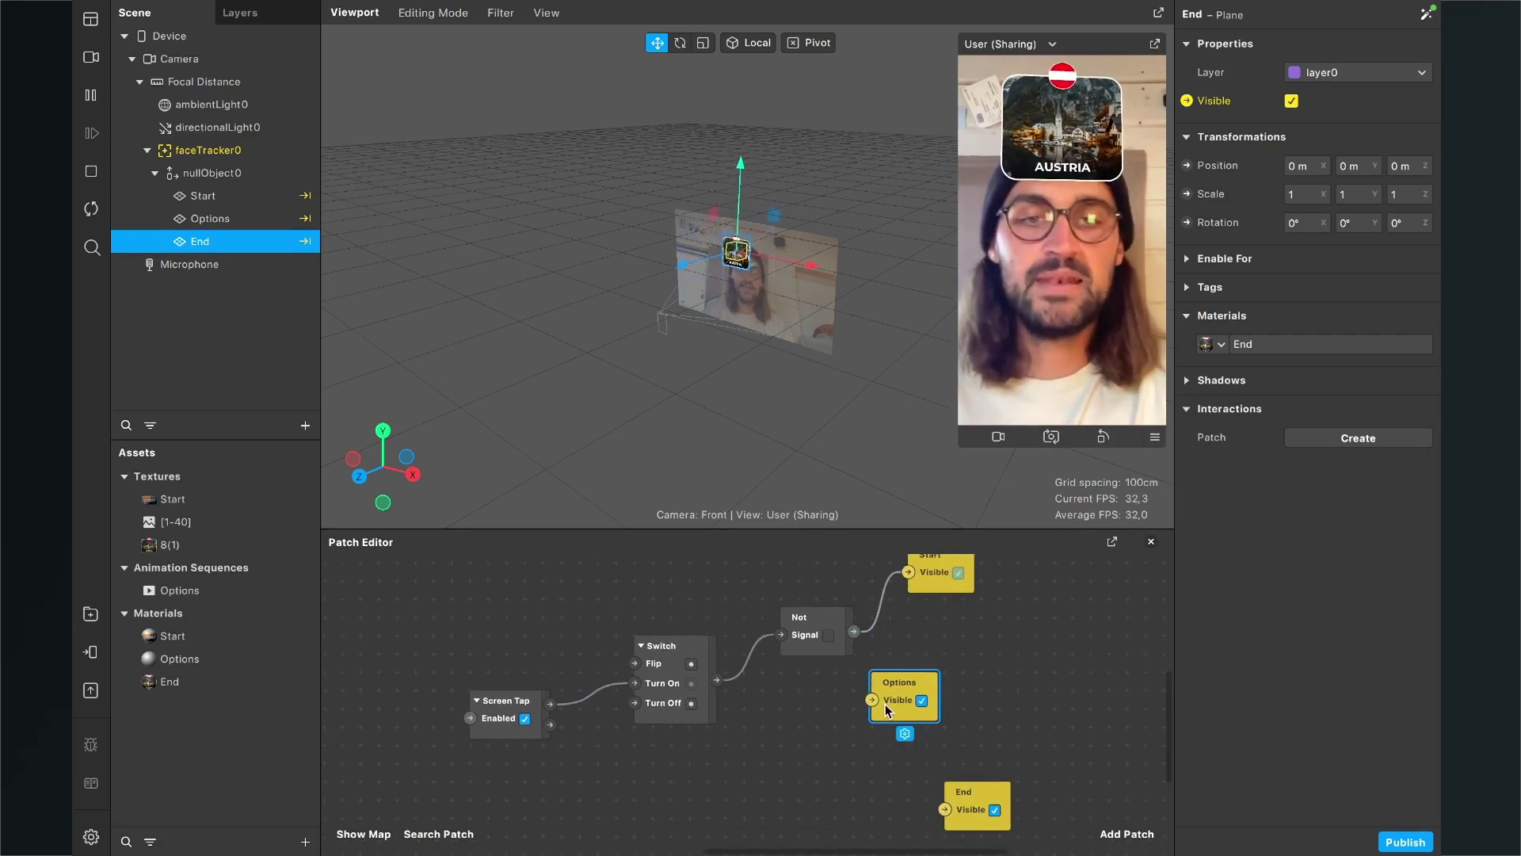
drag(886, 705, 928, 691)
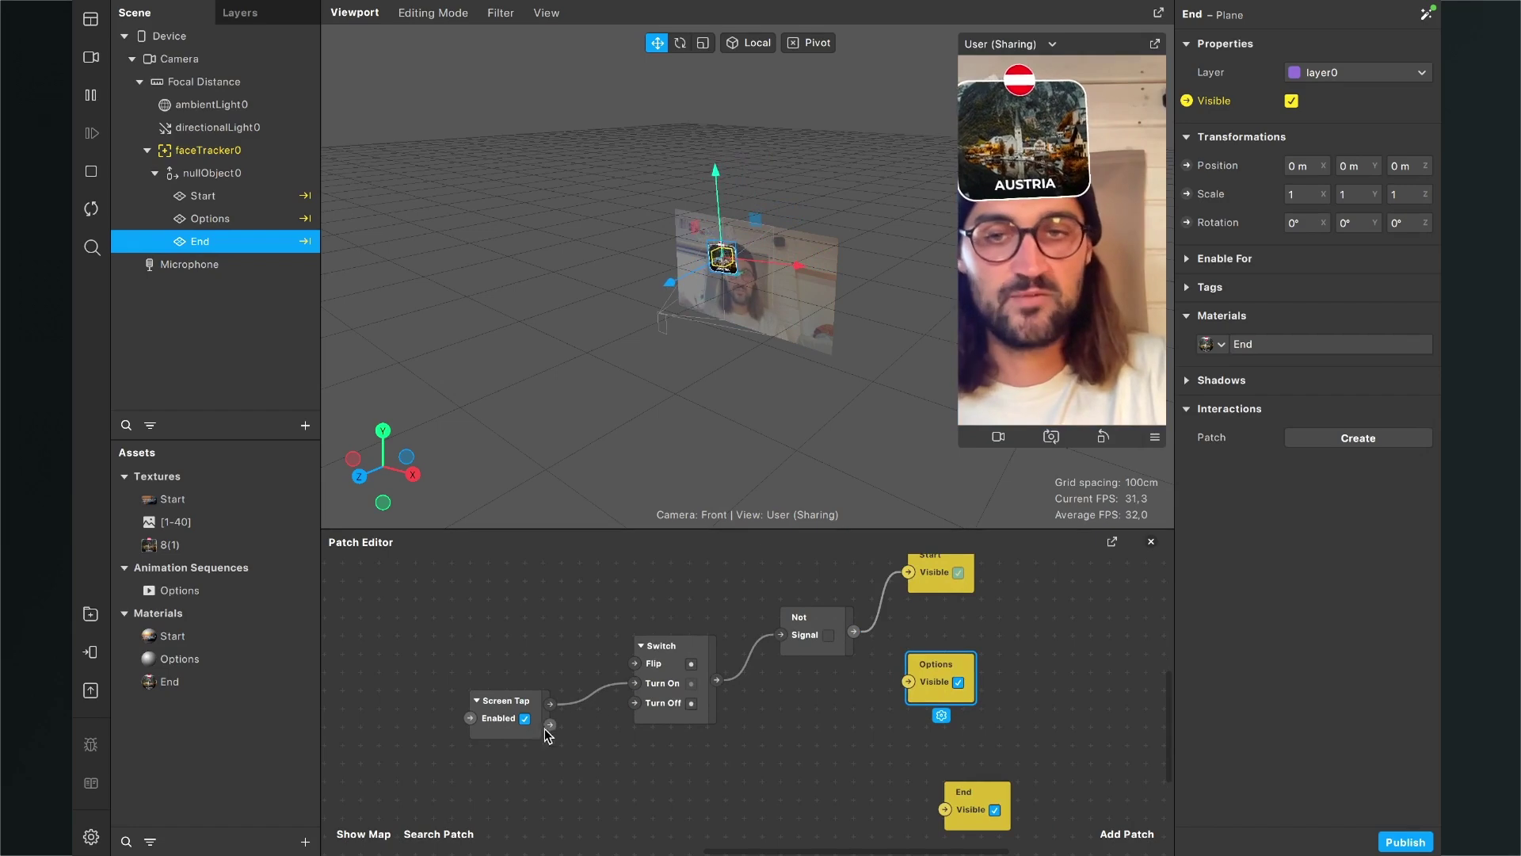
drag(716, 679, 932, 672)
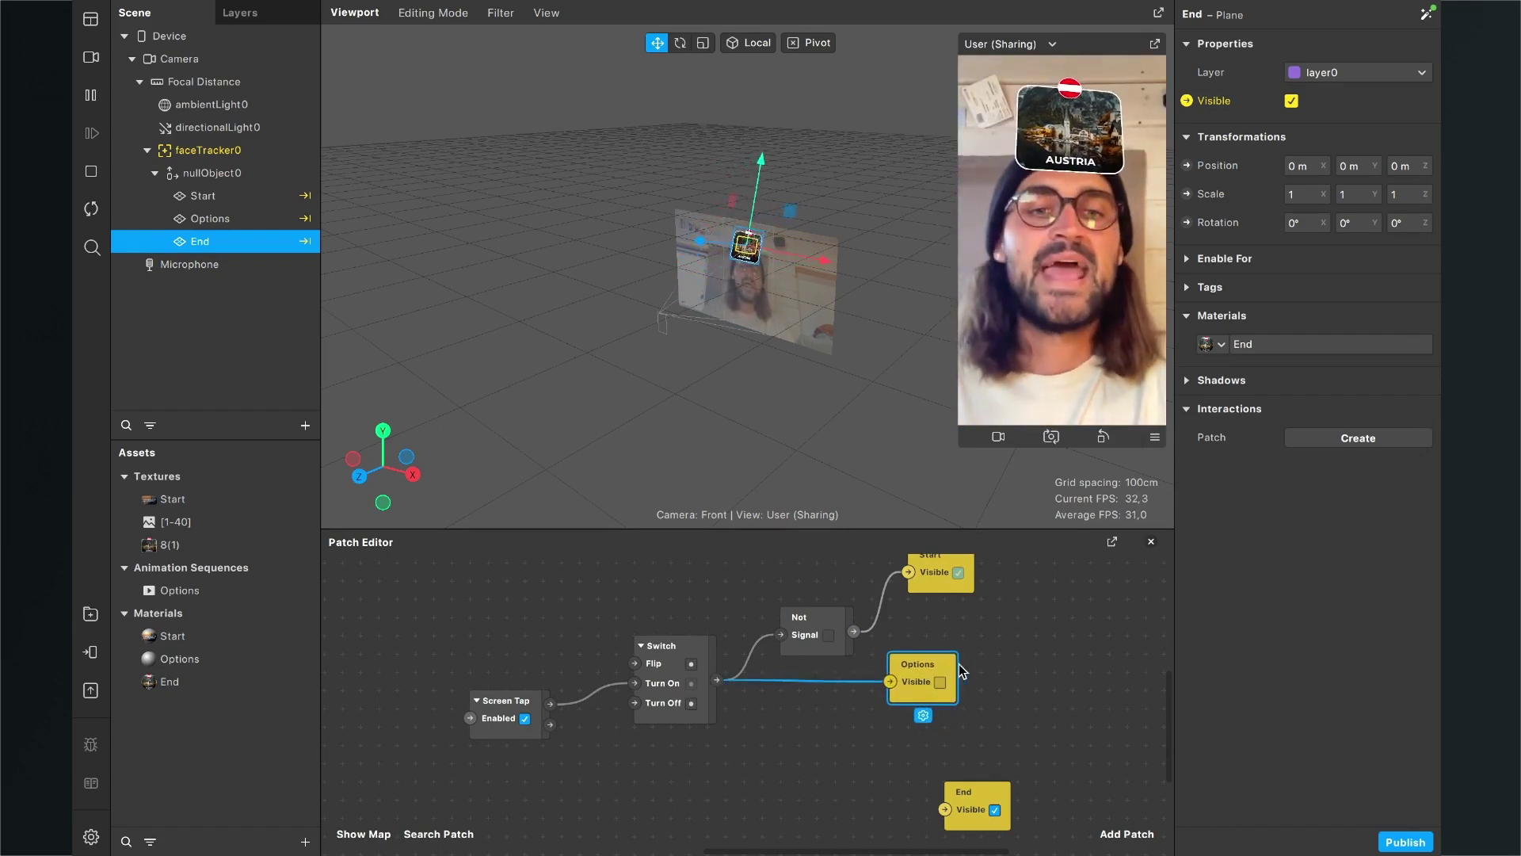
scroll(866, 737, down, 3)
drag(957, 729, 974, 747)
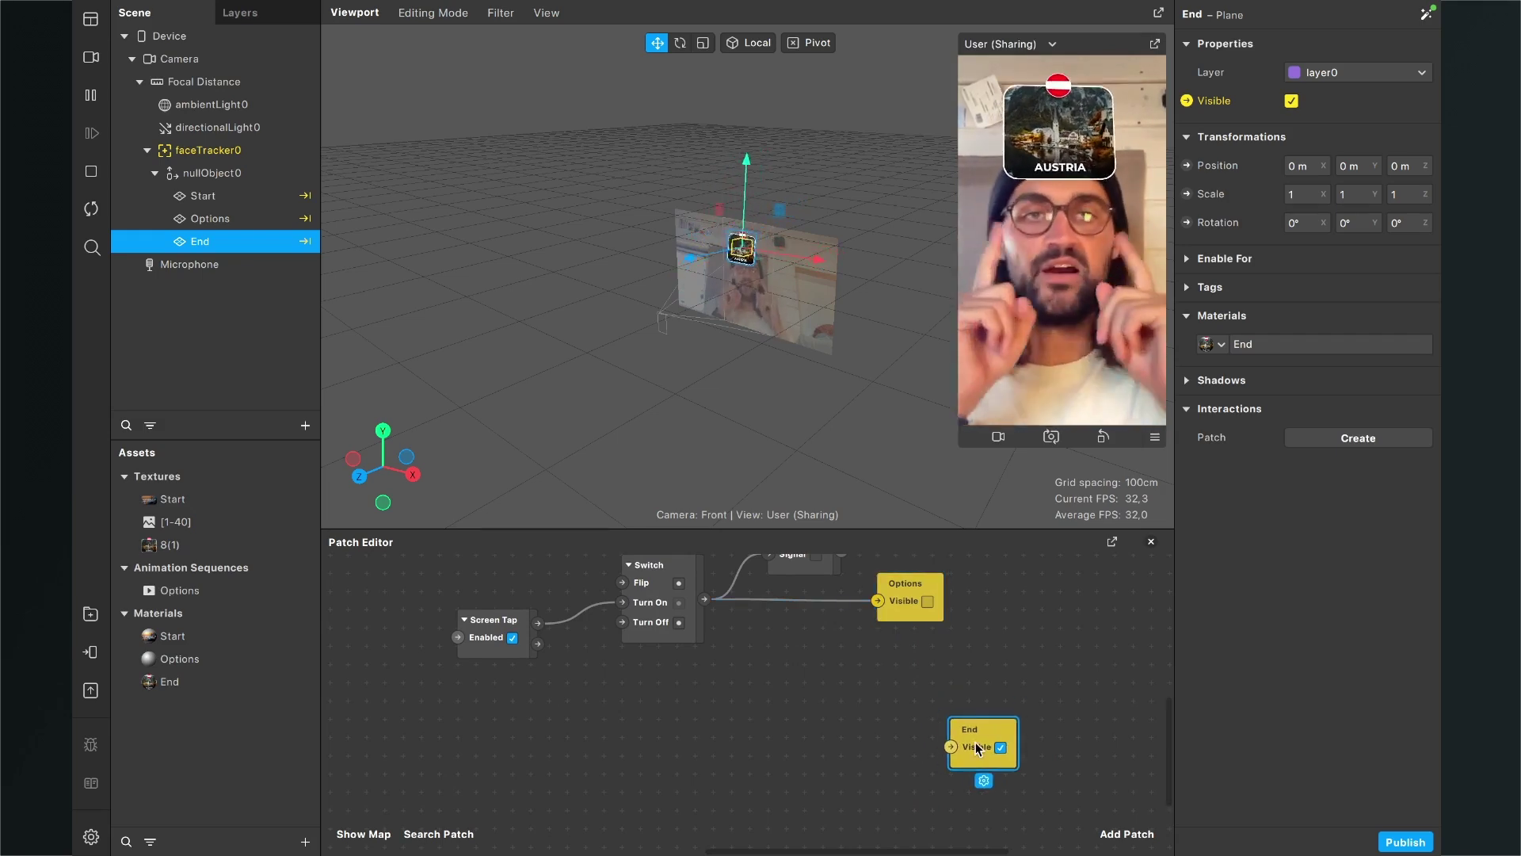
drag(977, 749, 1053, 764)
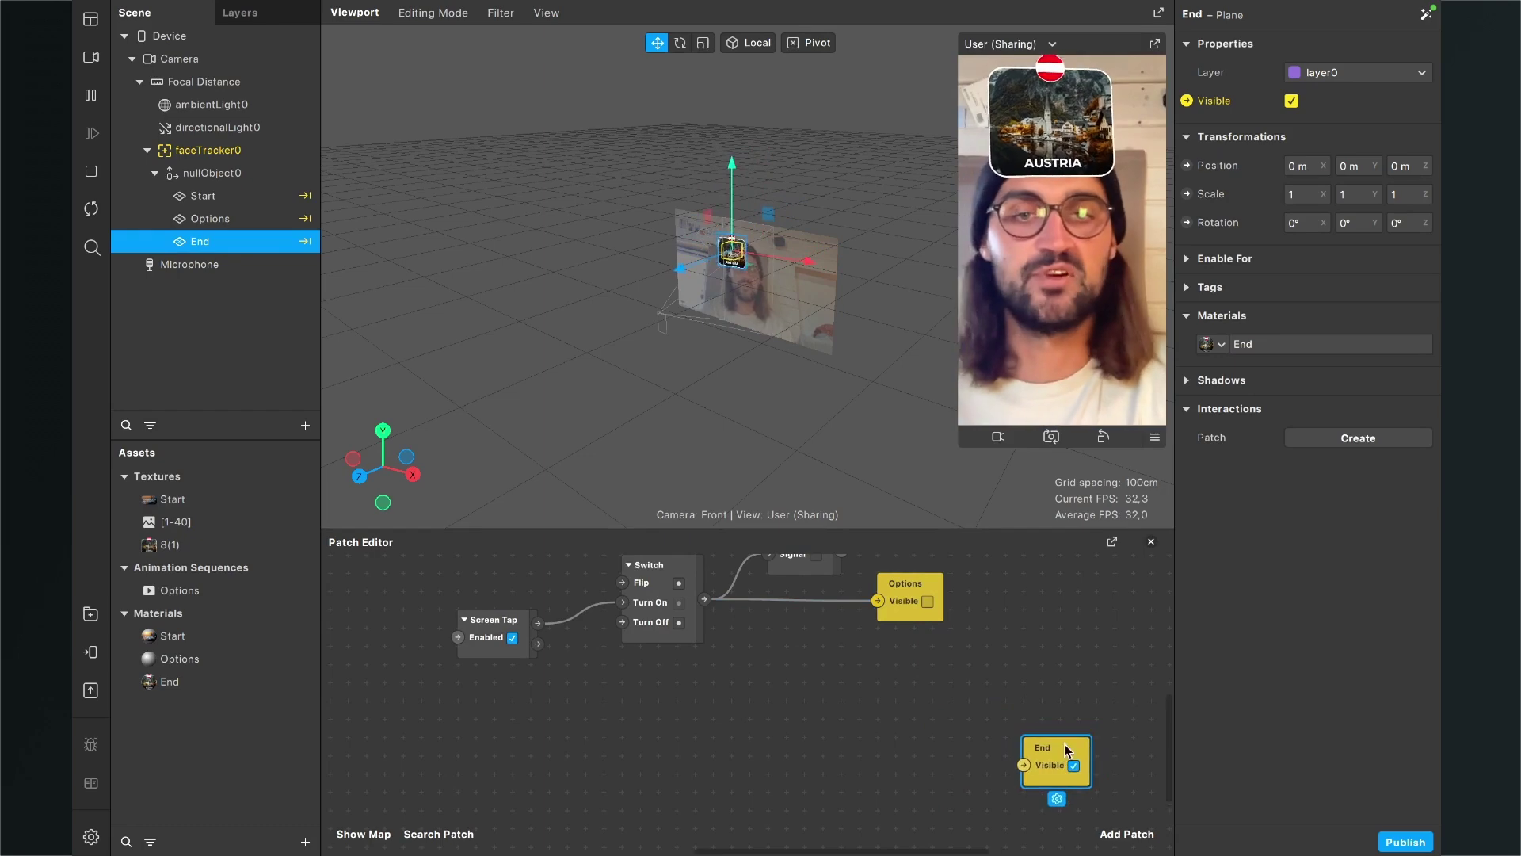
- Add an Animation patch with its Pulse from the Switch output and arrange them
scroll(797, 670, right, 2)
drag(665, 610, 685, 644)
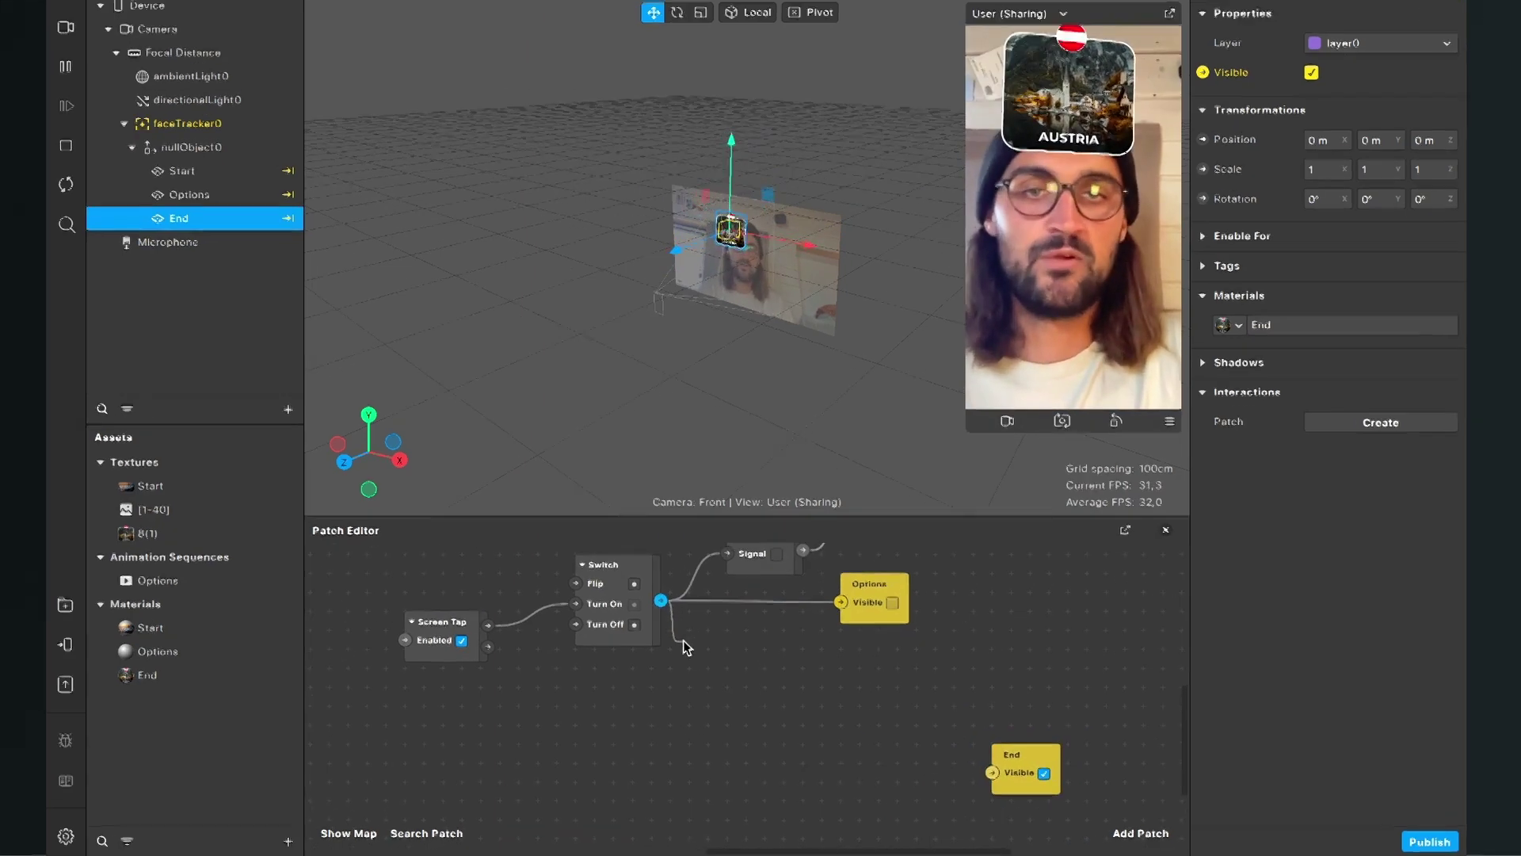
text(ani)
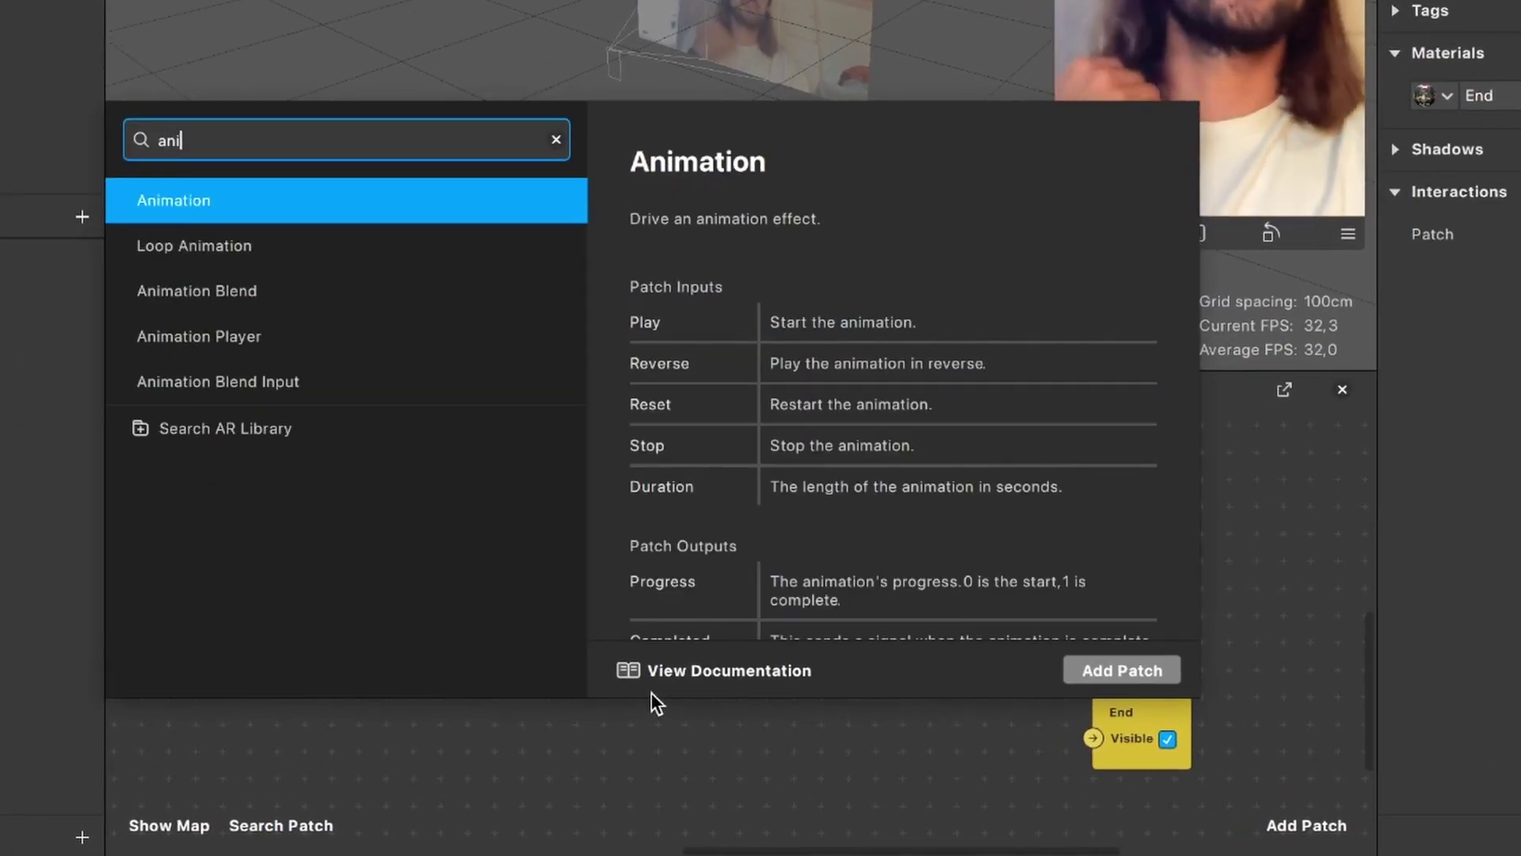
key(Return)
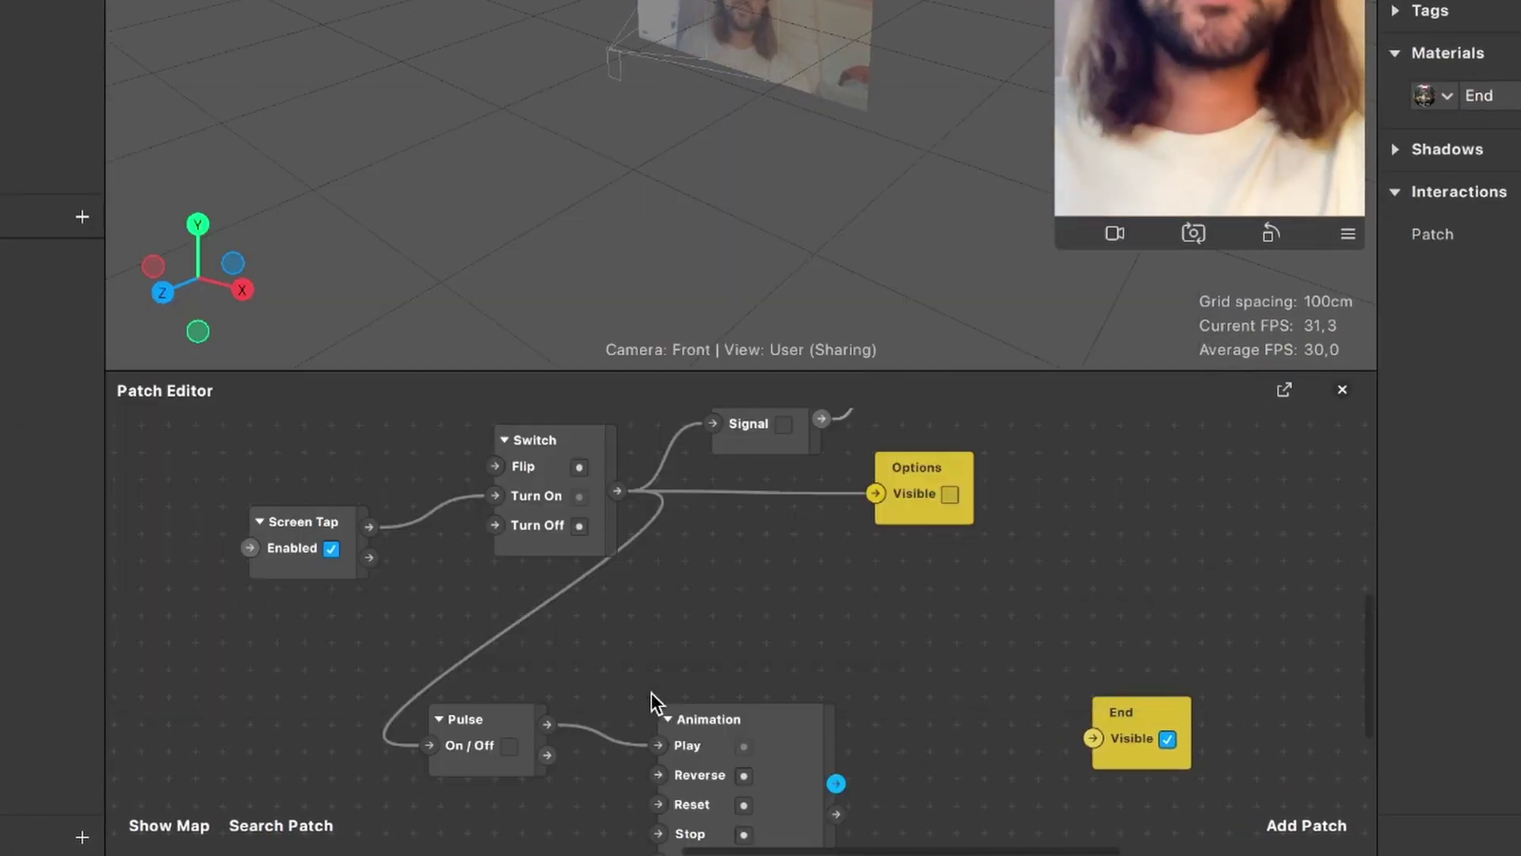
scroll(597, 655, up, 3)
drag(558, 599, 594, 639)
drag(721, 609, 882, 591)
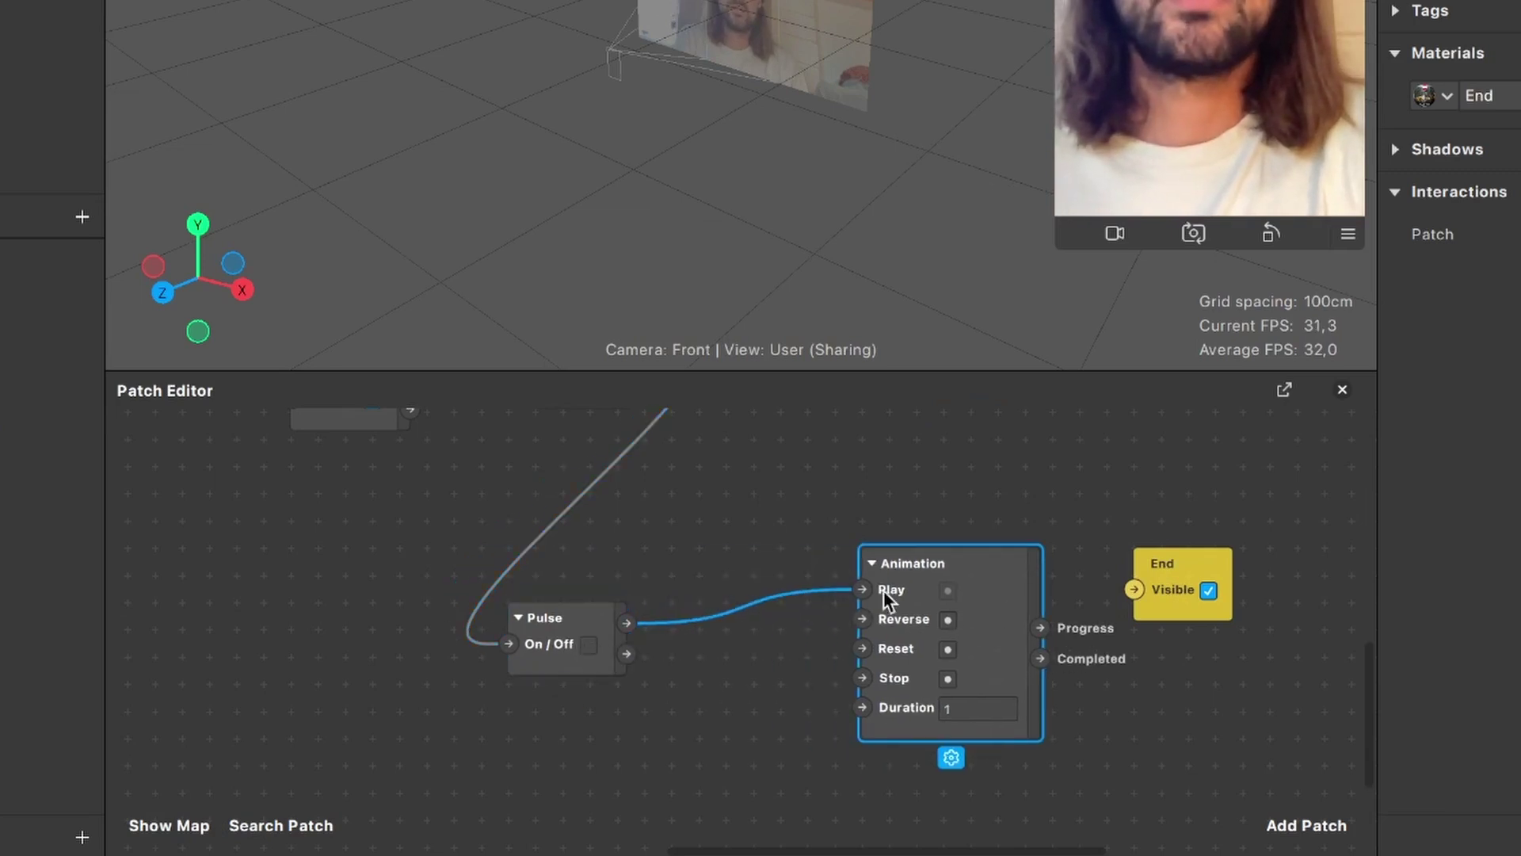
scroll(847, 579, up, 5)
drag(514, 807, 704, 670)
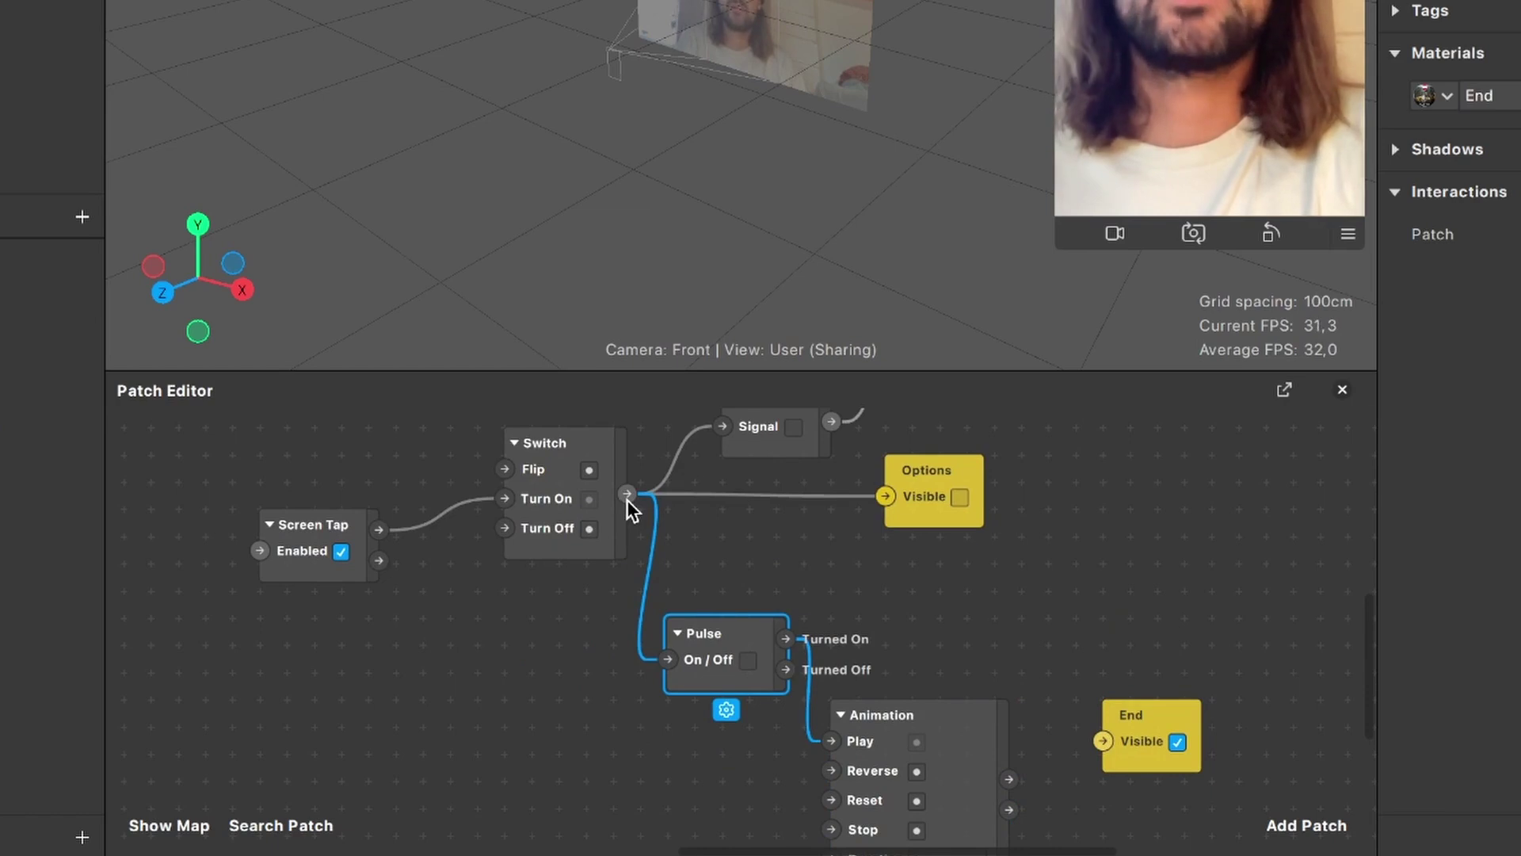
scroll(616, 523, up, 1)
drag(620, 514, 721, 593)
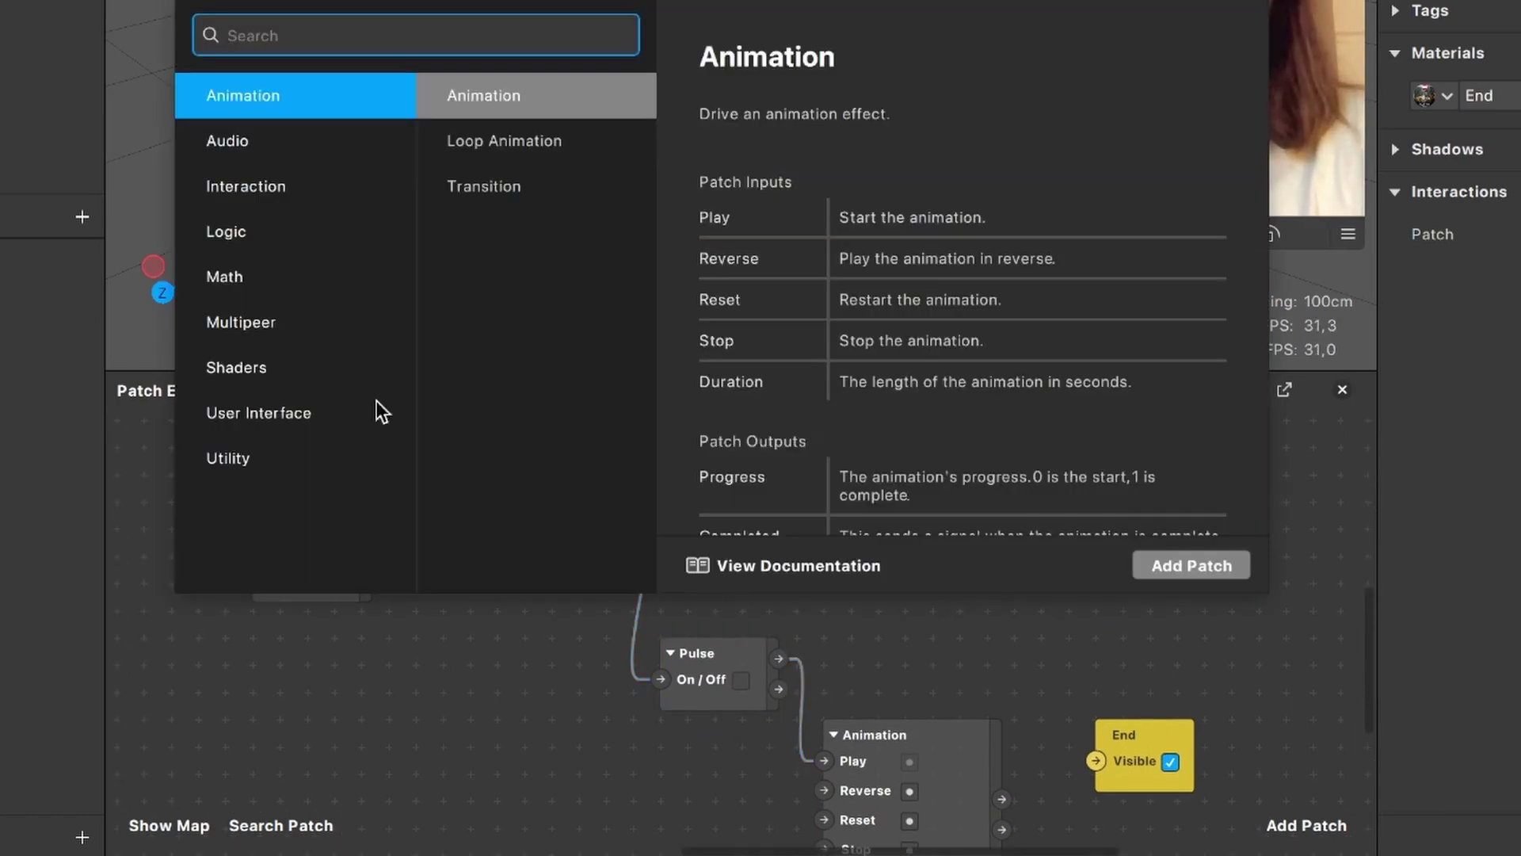
click(637, 596)
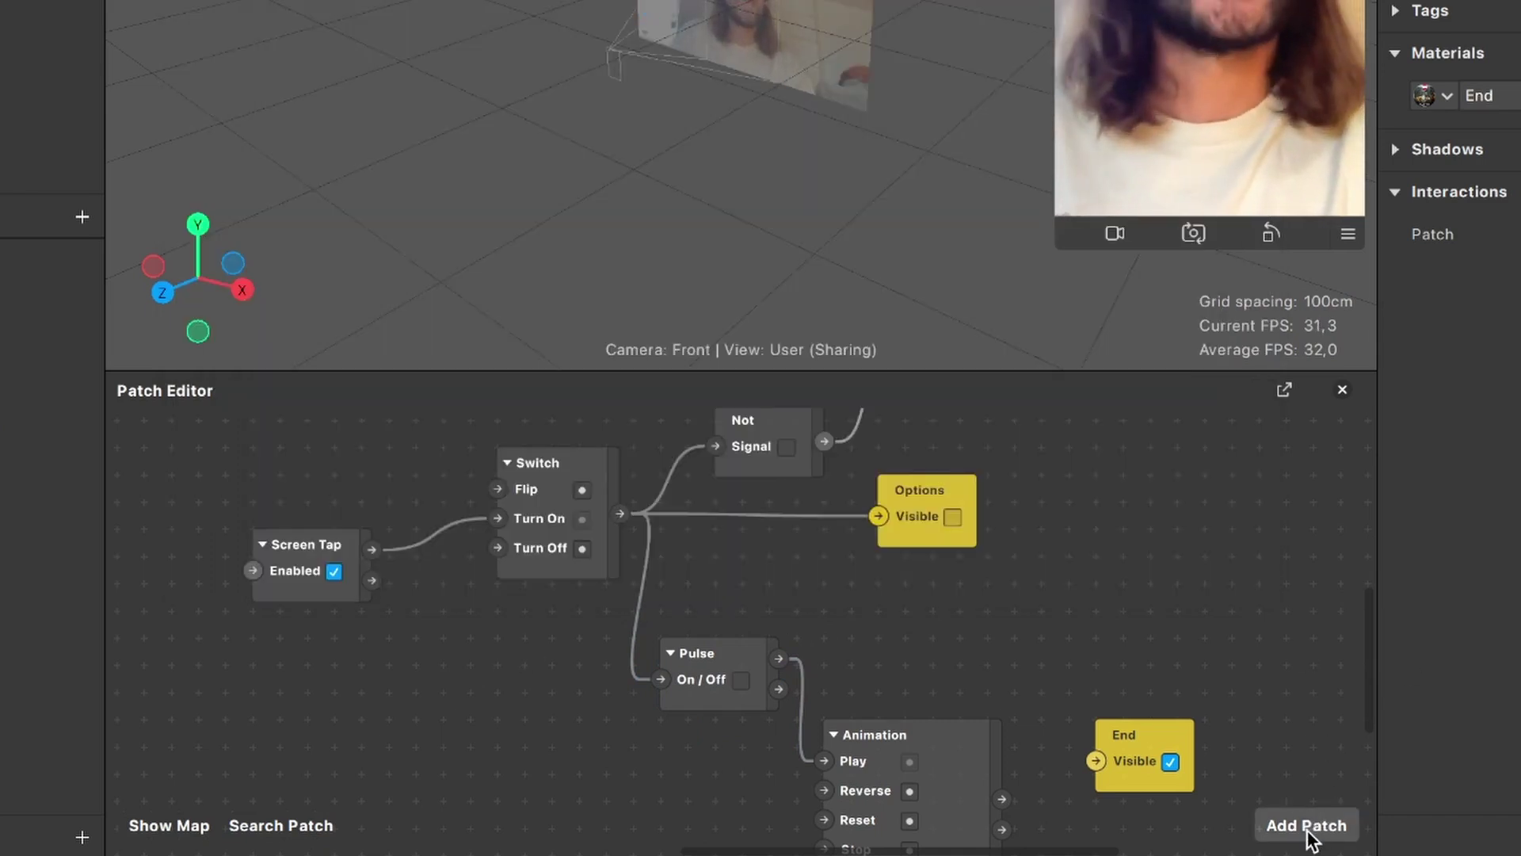
scroll(1277, 745, right, 3)
scroll(1277, 745, down, 1)
scroll(1275, 739, down, 3)
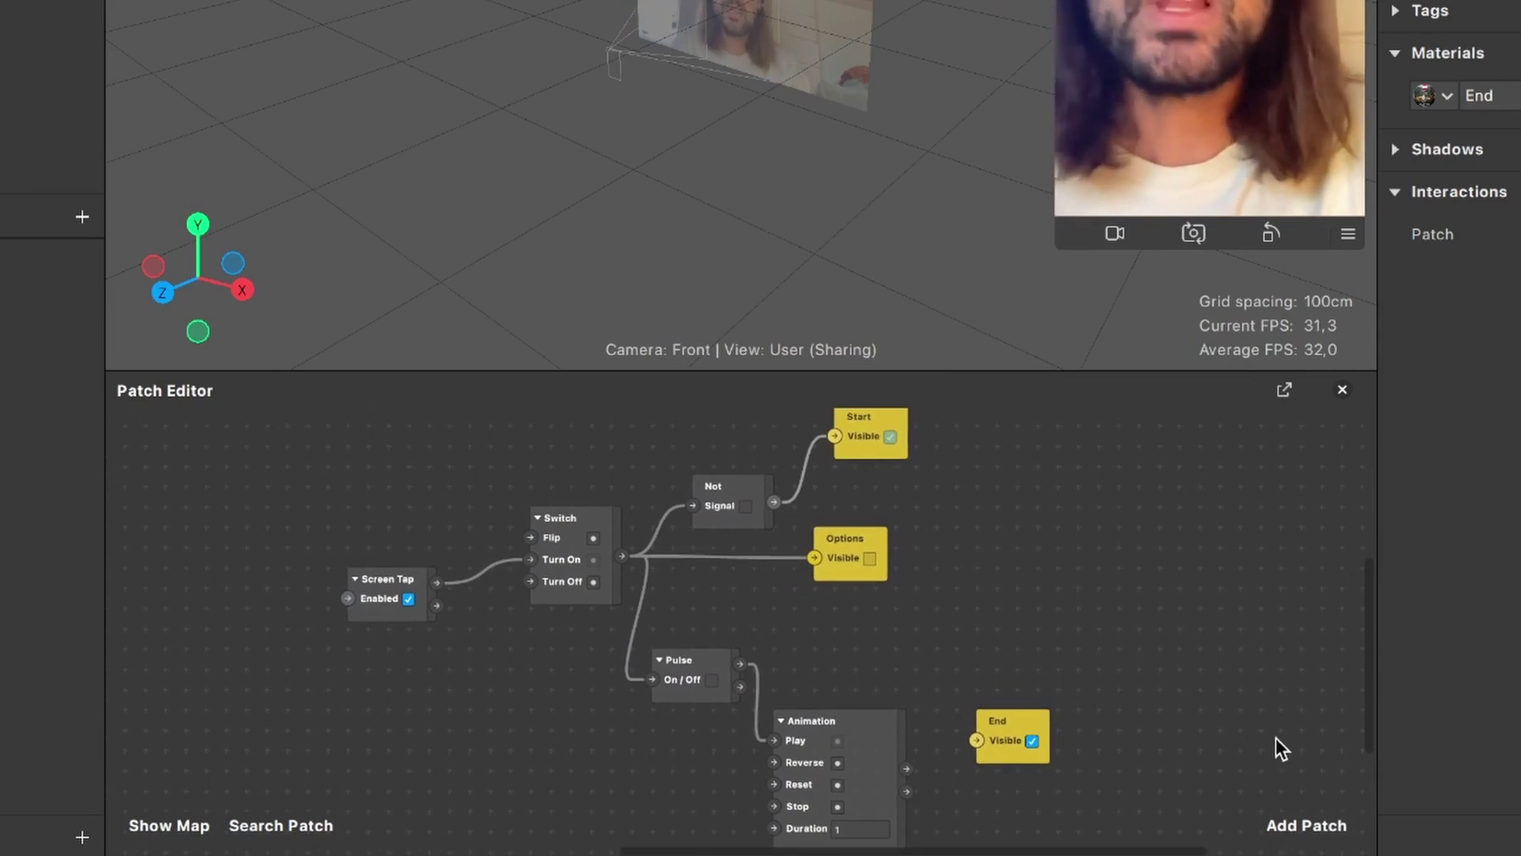
- Set the Animation duration to 3 and place the End patch to its right
click(857, 654)
scroll(862, 653, up, 5)
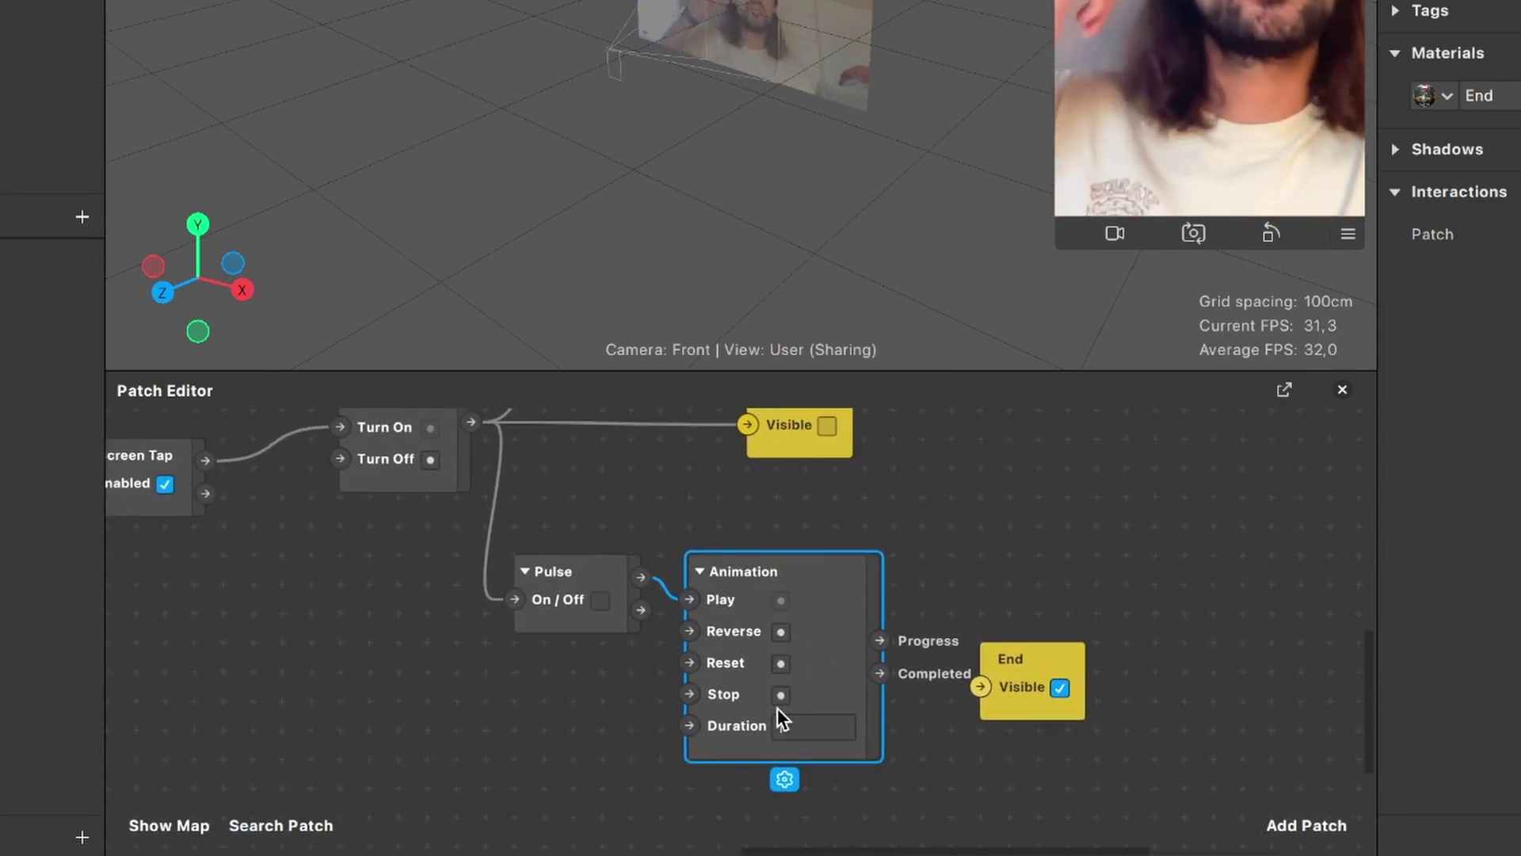
click(831, 727)
text(1)
click(830, 726)
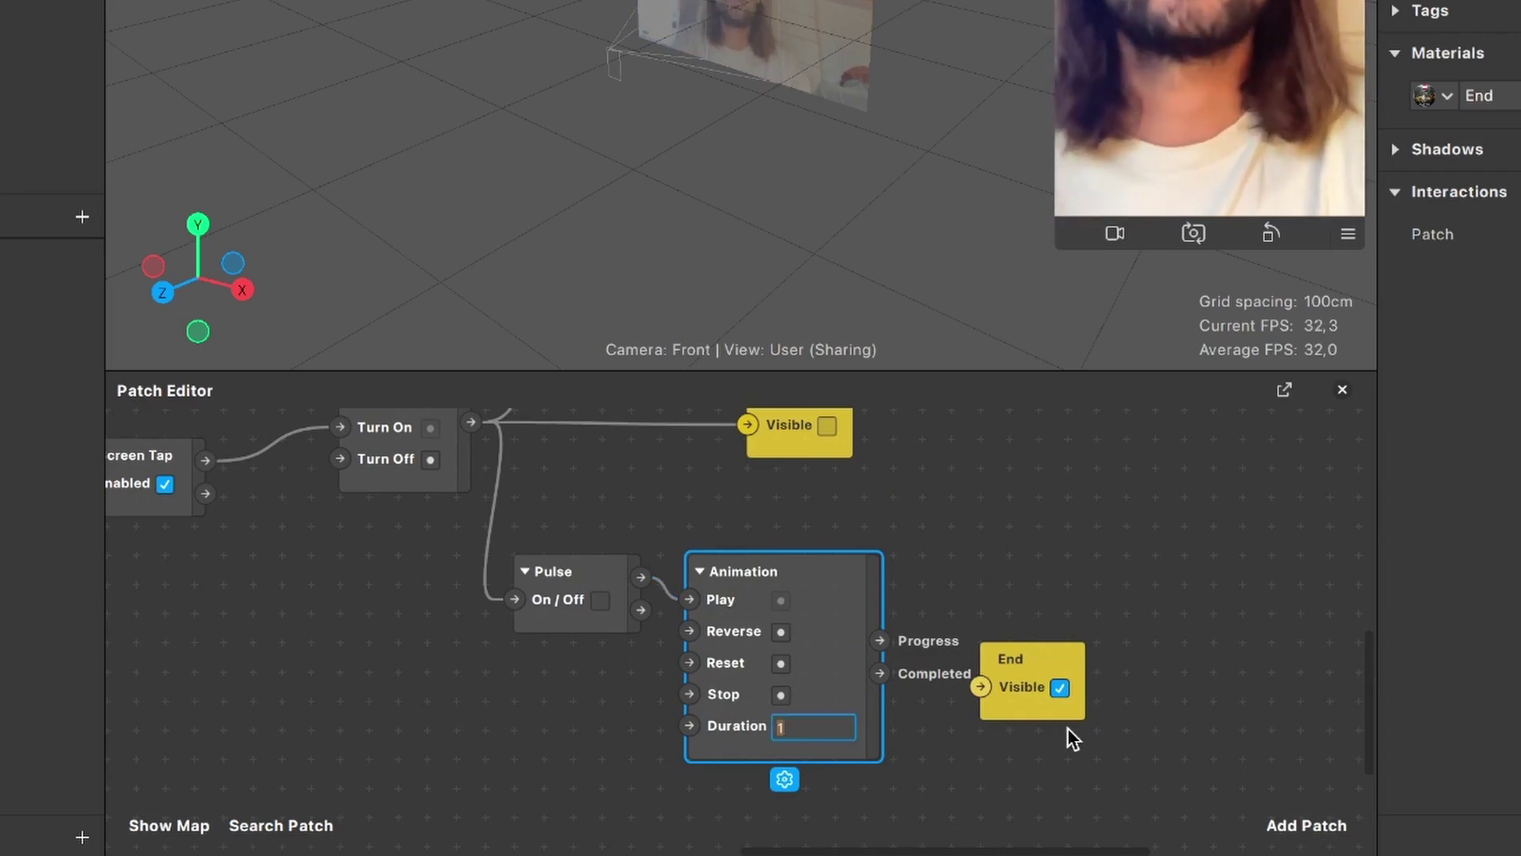
text(3)
key(Return)
drag(1039, 691, 1306, 660)
scroll(1125, 706, right, 4)
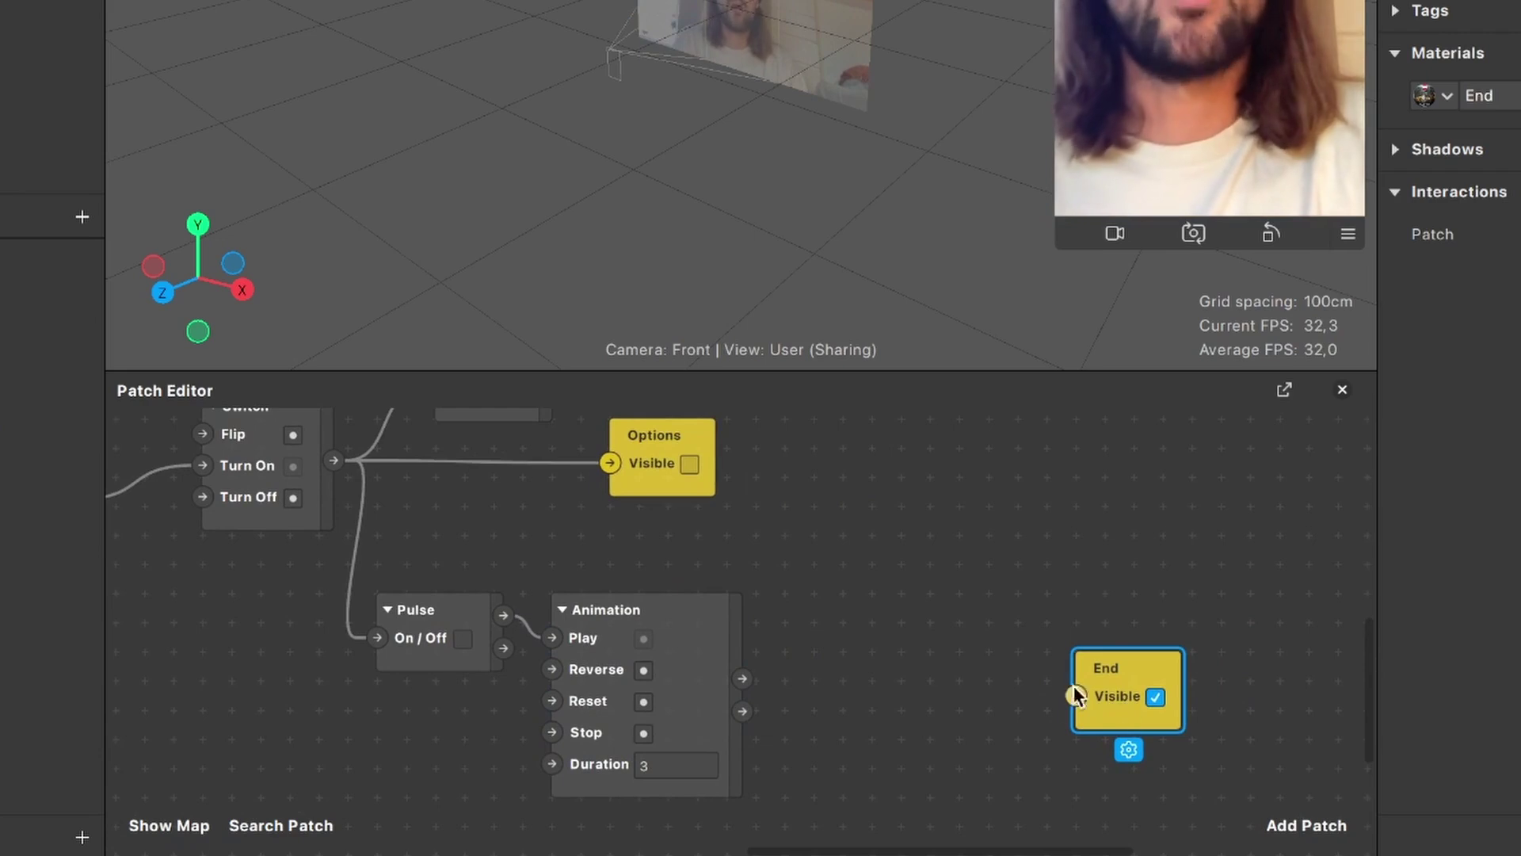
drag(1105, 677, 1263, 644)
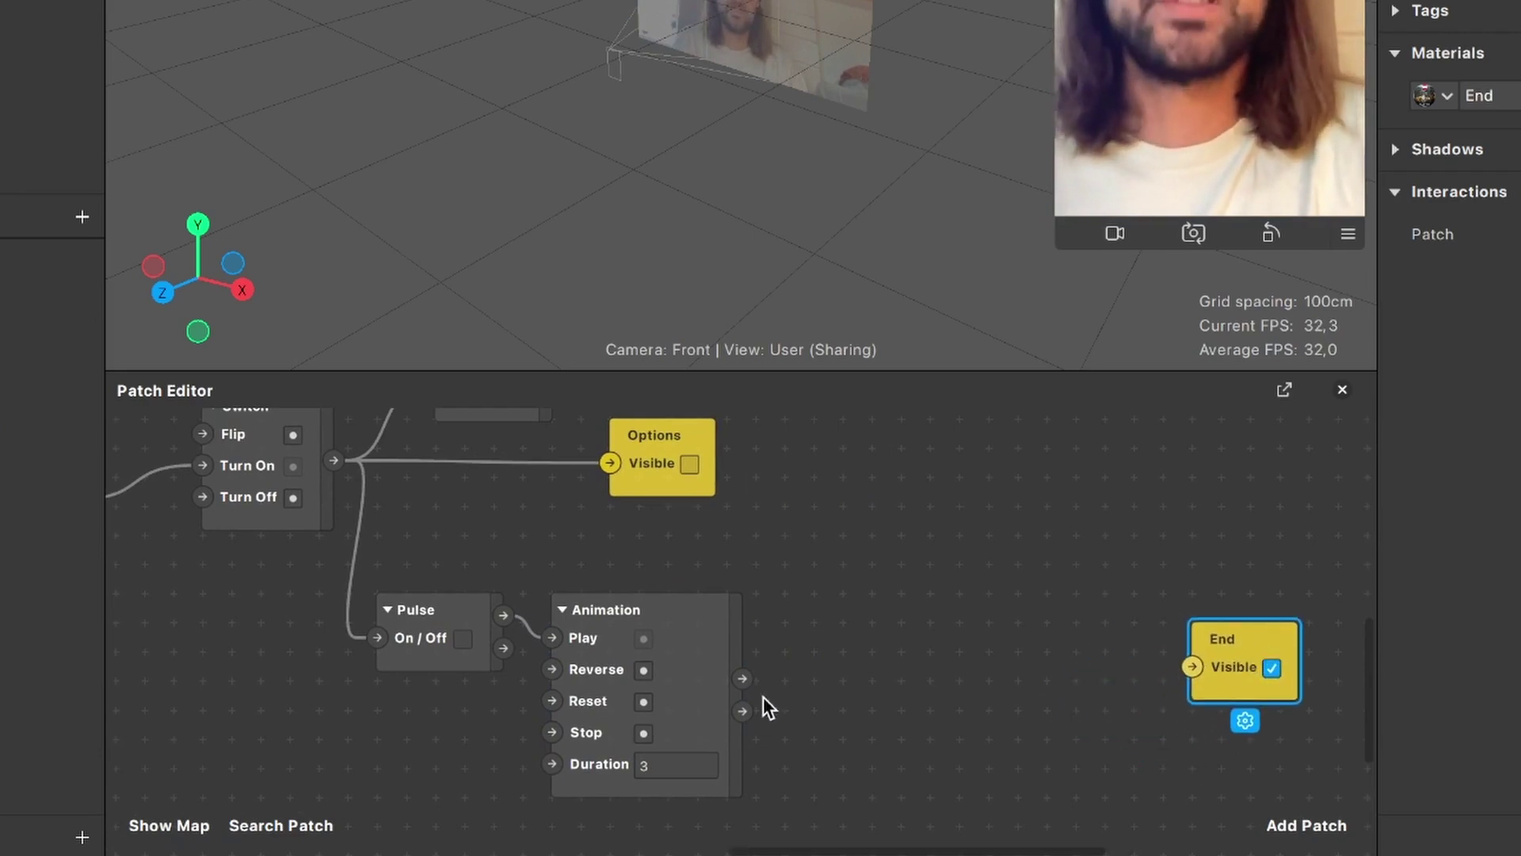
- Add a second Switch patch next to the End patch
click(743, 713)
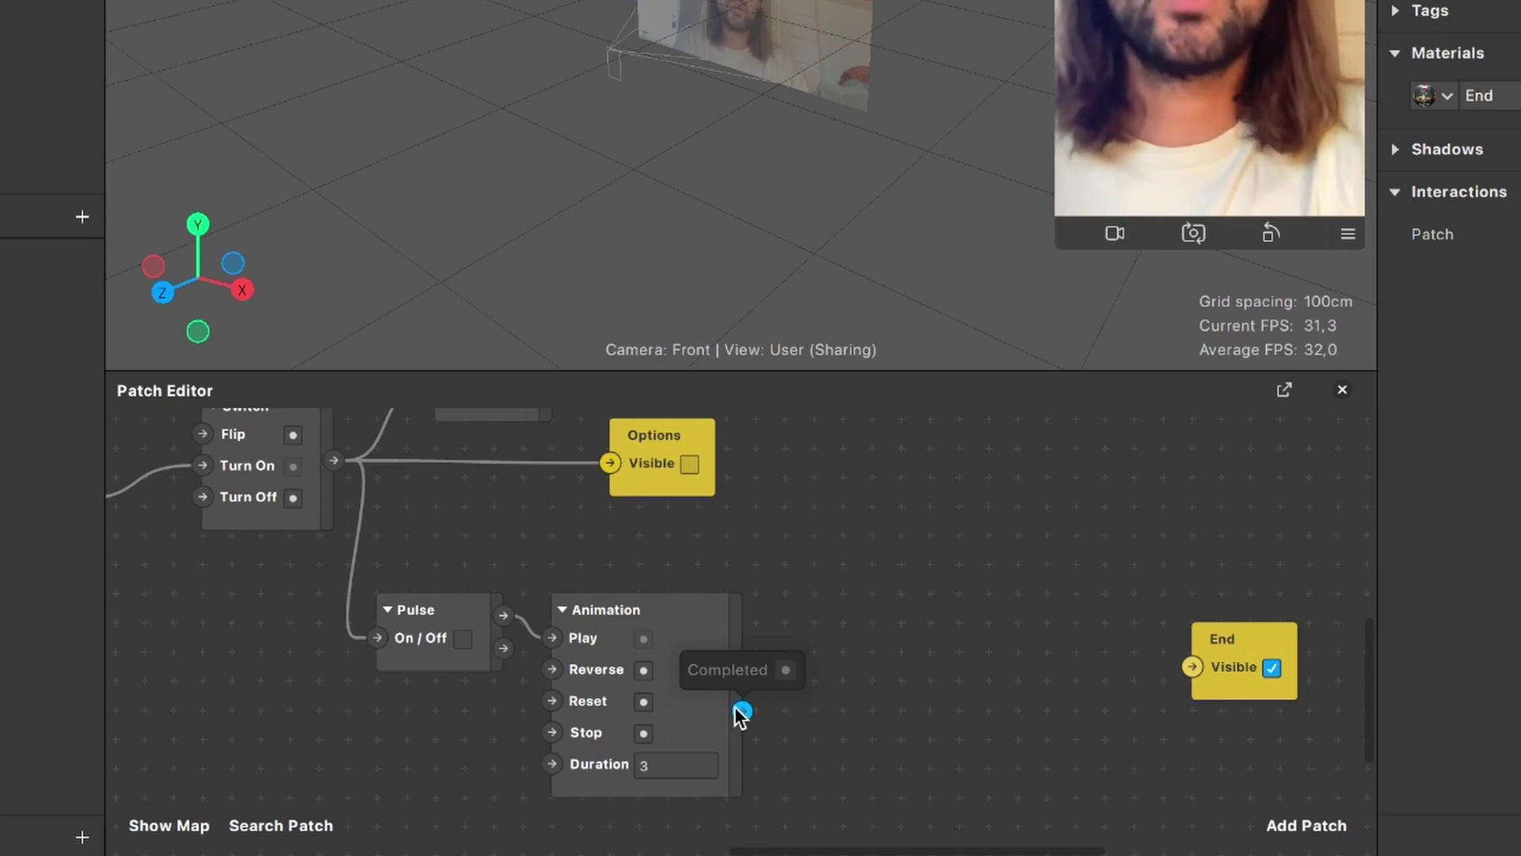
click(1282, 824)
text(swi)
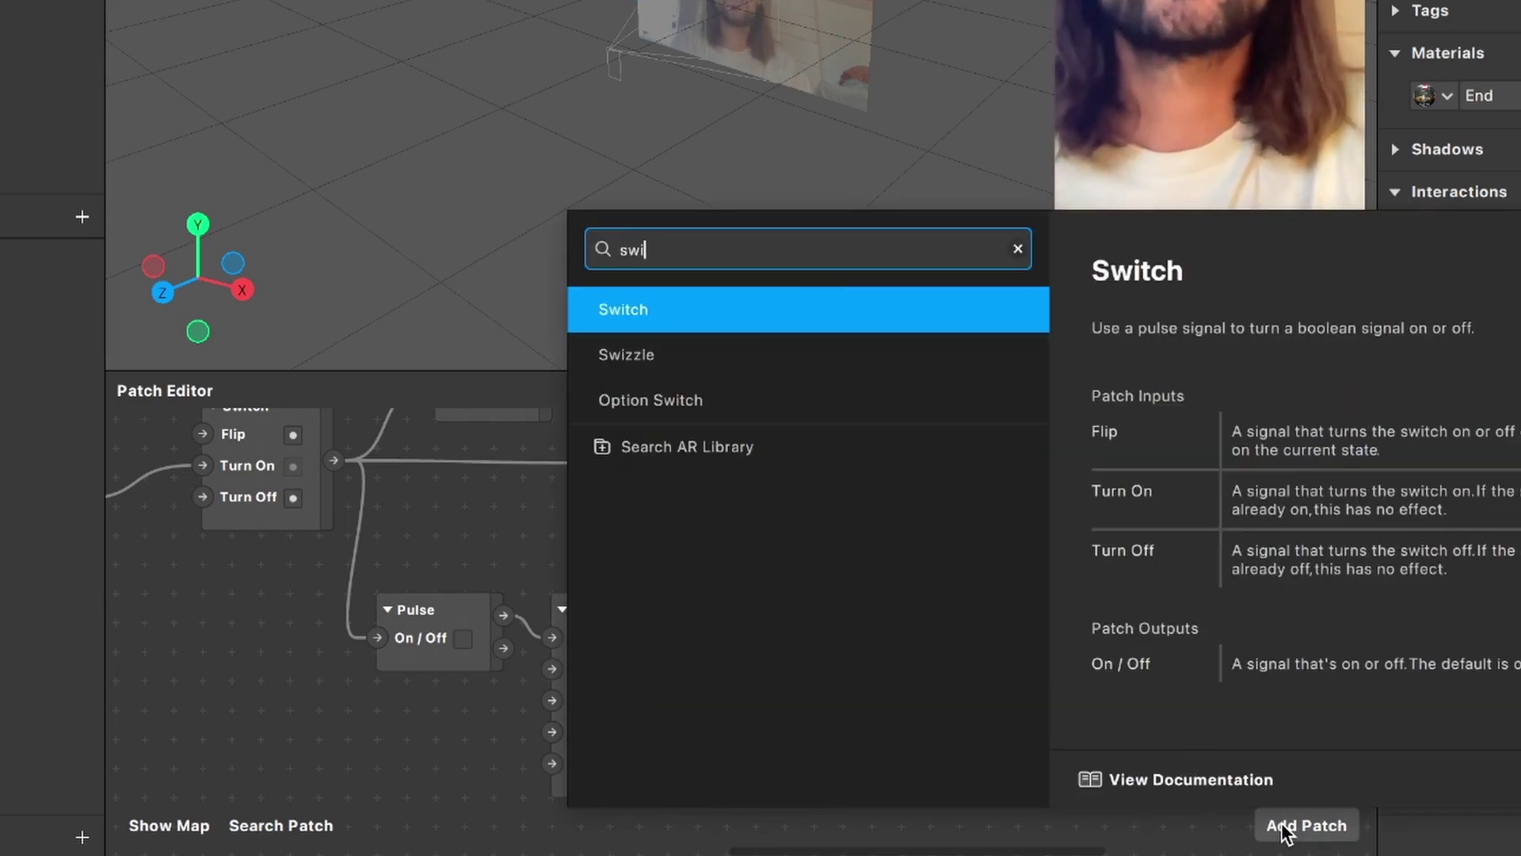
key(Return)
drag(838, 717, 1053, 678)
click(754, 698)
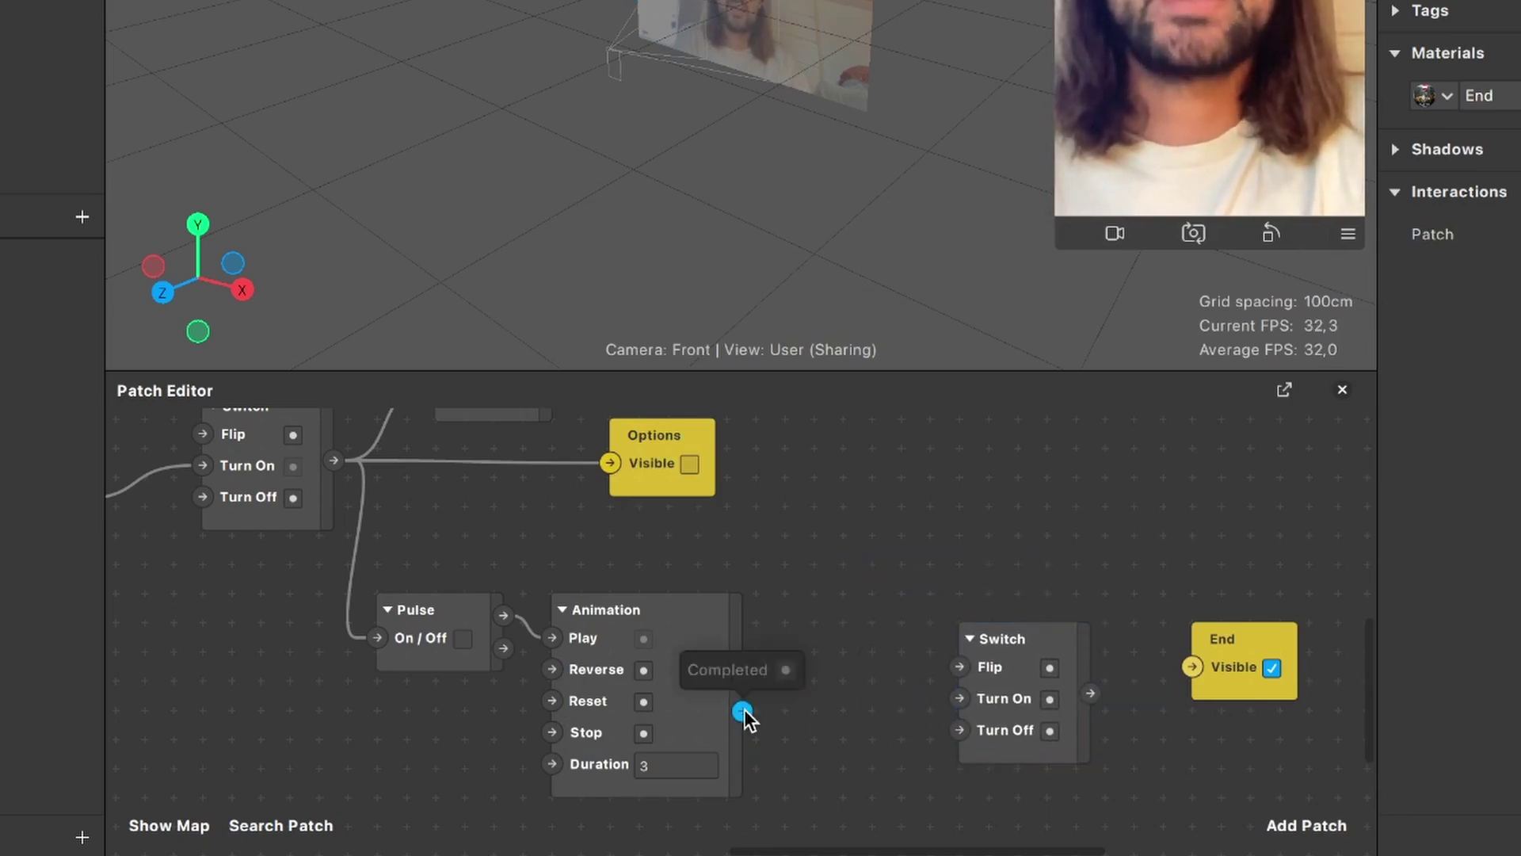
- Wire Animation Completed into the Switch's Turn On and the Switch output into End's Visible
drag(744, 706, 960, 688)
scroll(960, 686, right, 8)
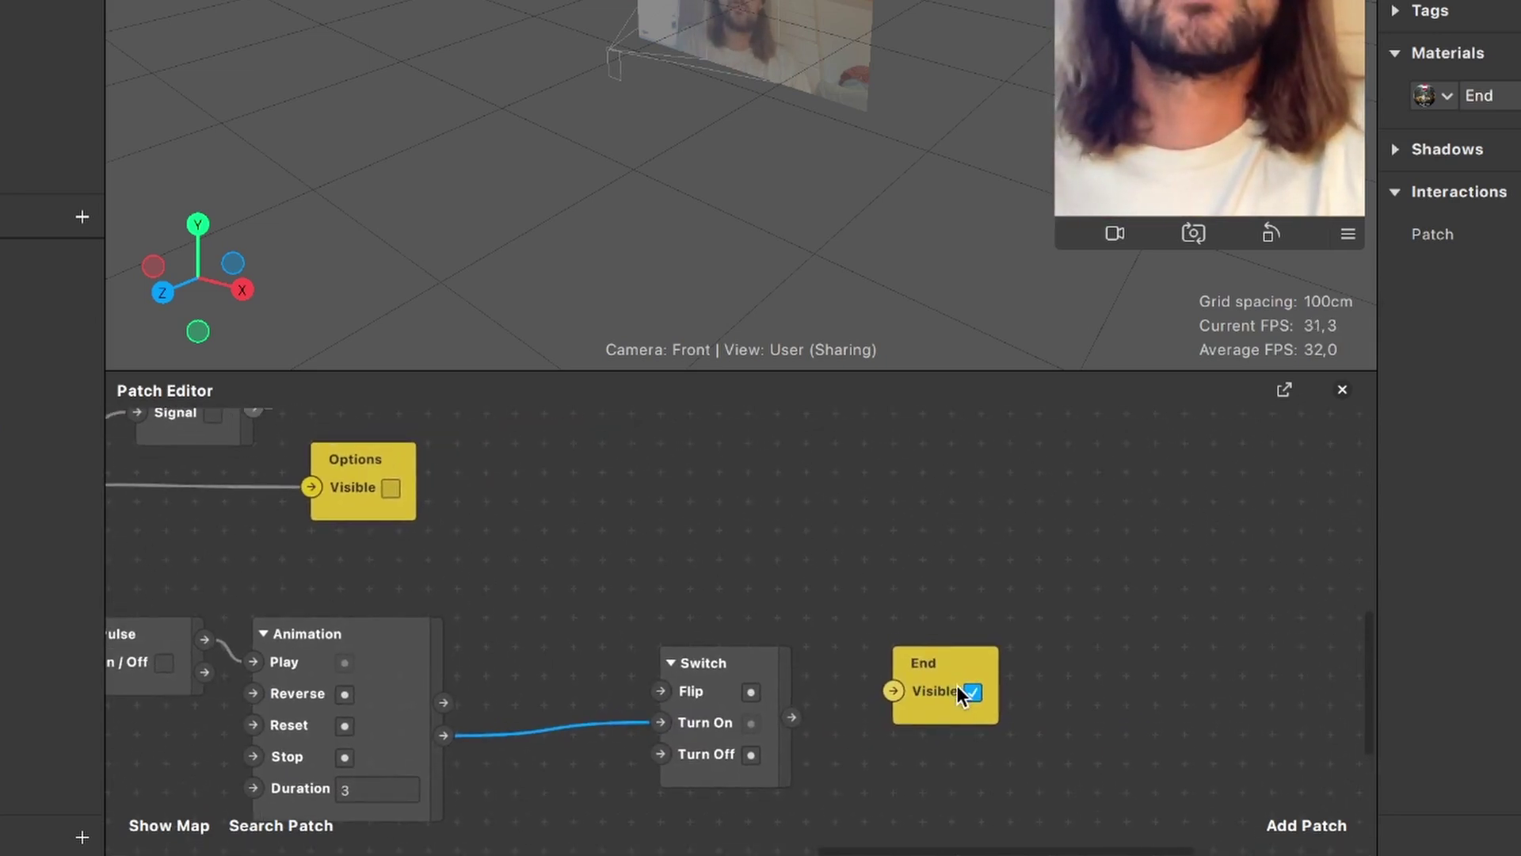
drag(958, 686, 1068, 705)
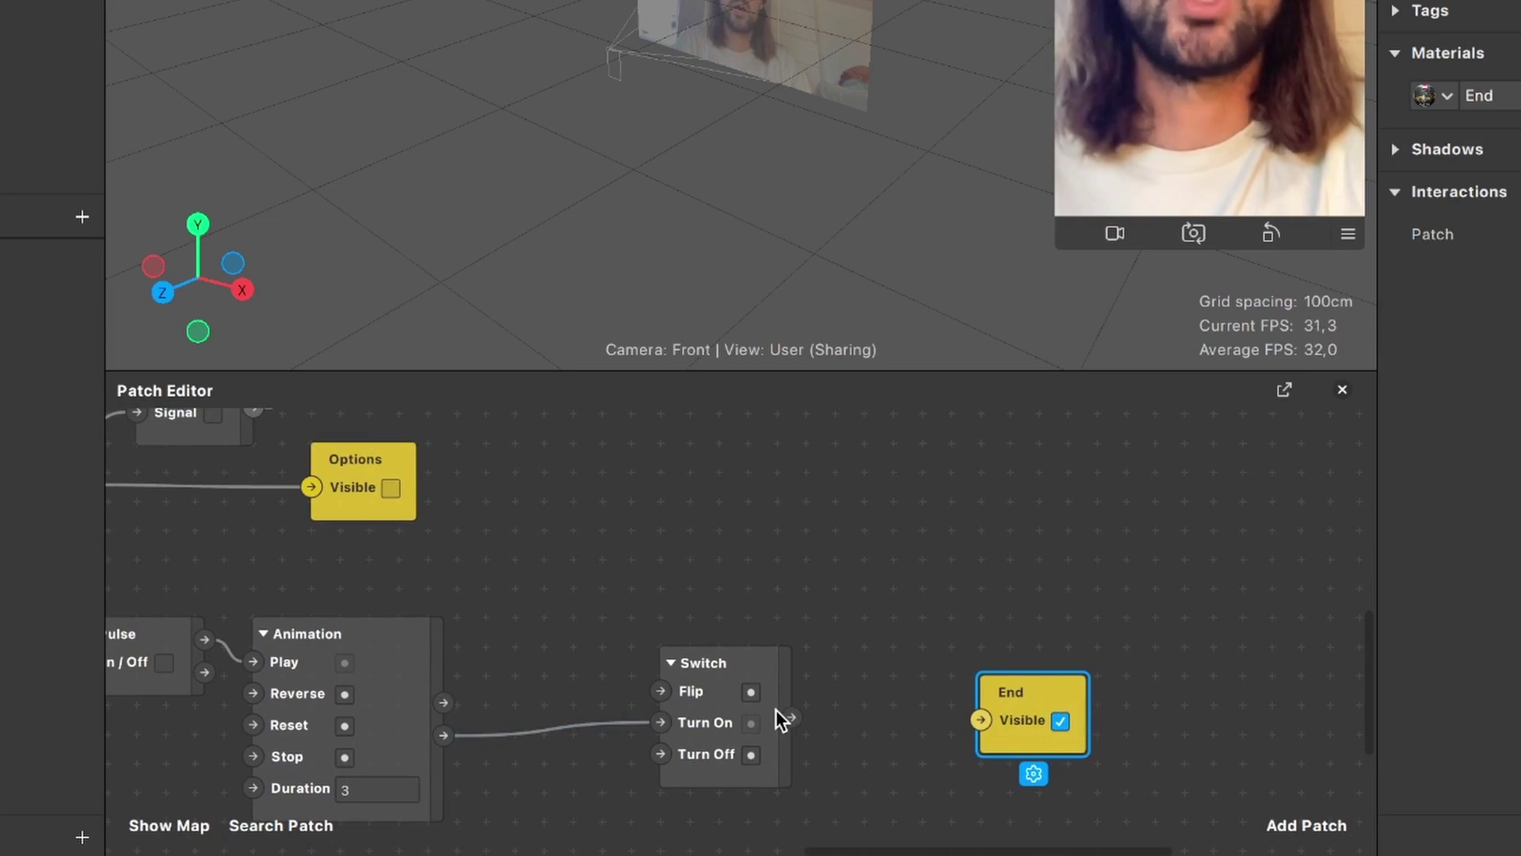
drag(791, 718, 982, 721)
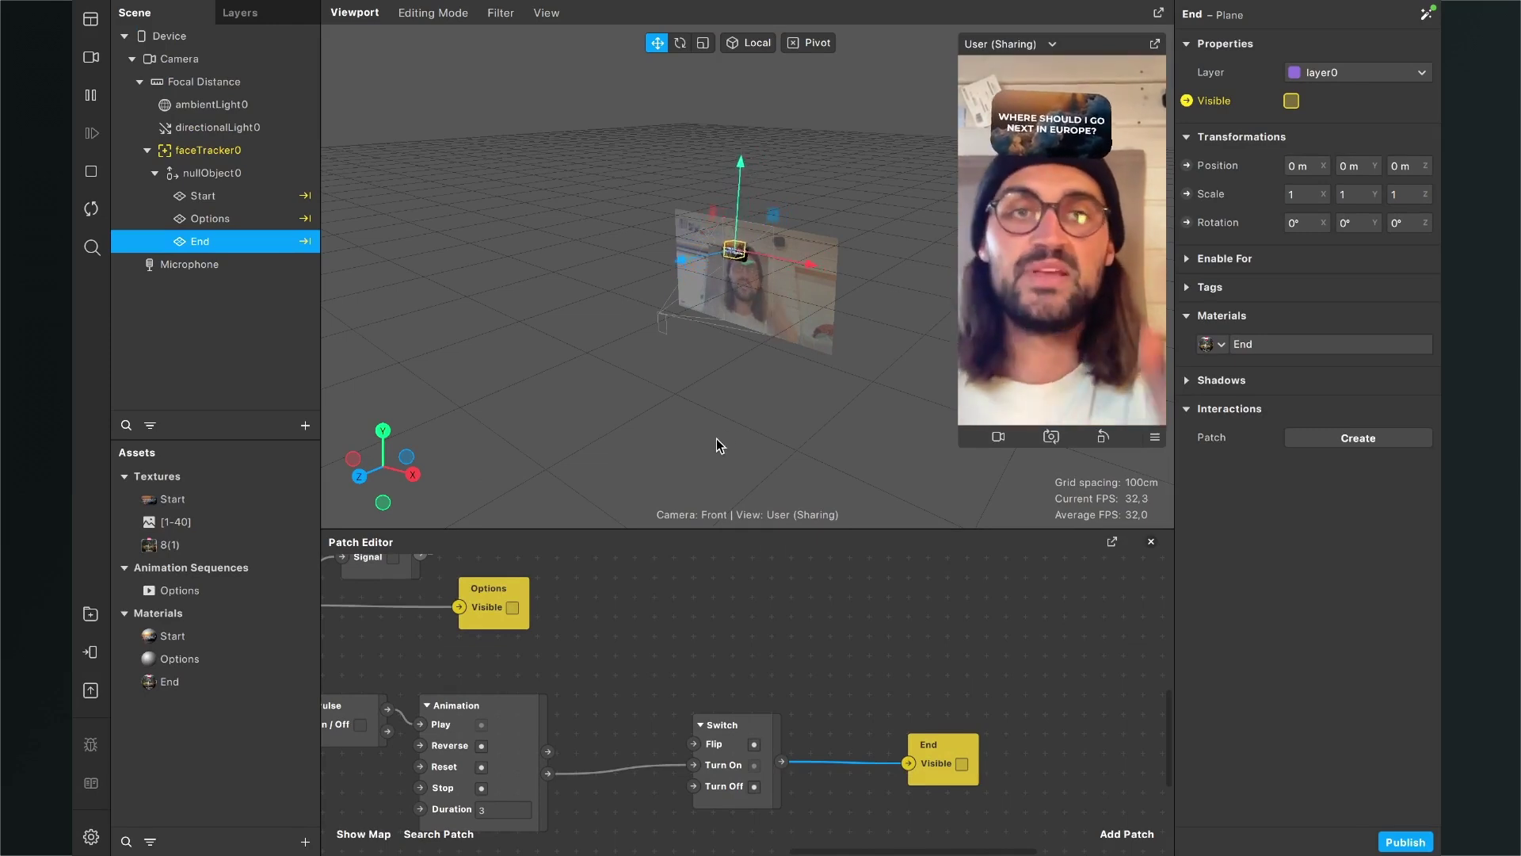
- Enable Simulate Touch, tap the preview, then select the Start, Options and End materials together
click(1154, 437)
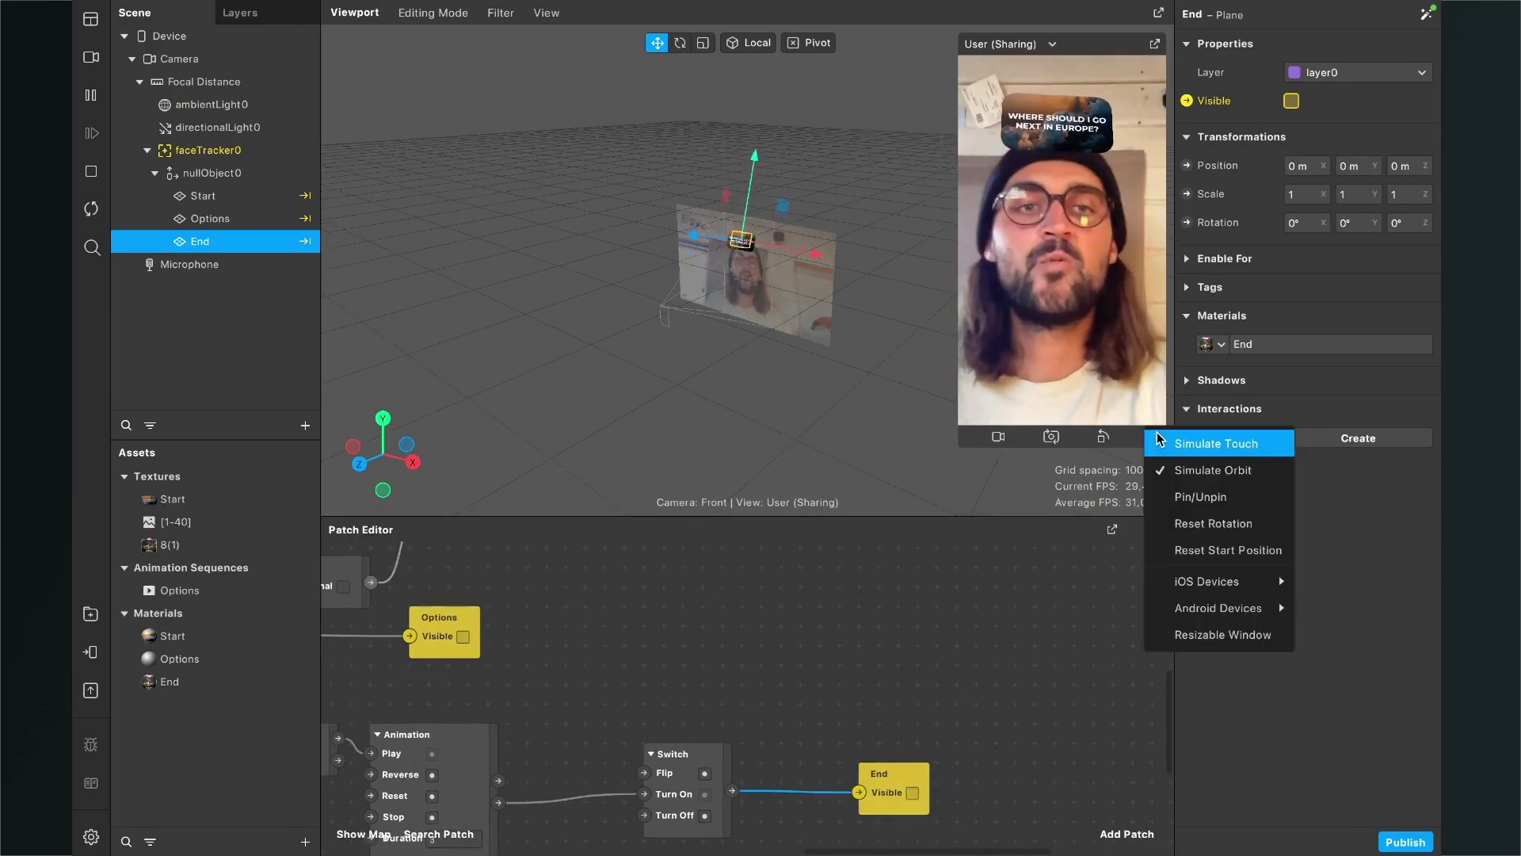
click(1212, 441)
click(1043, 273)
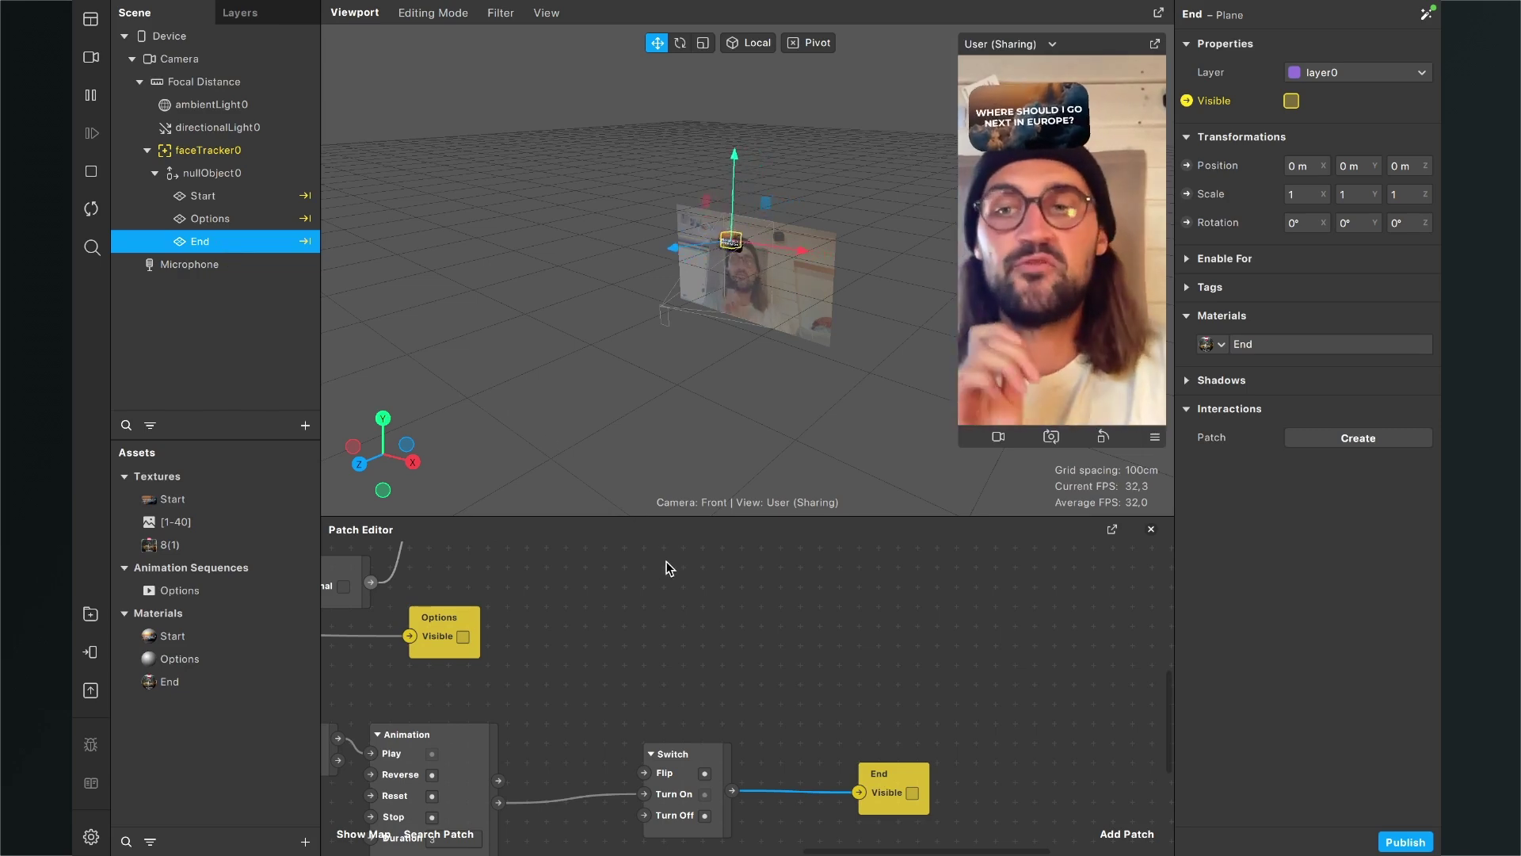
click(190, 634)
shift+click(176, 687)
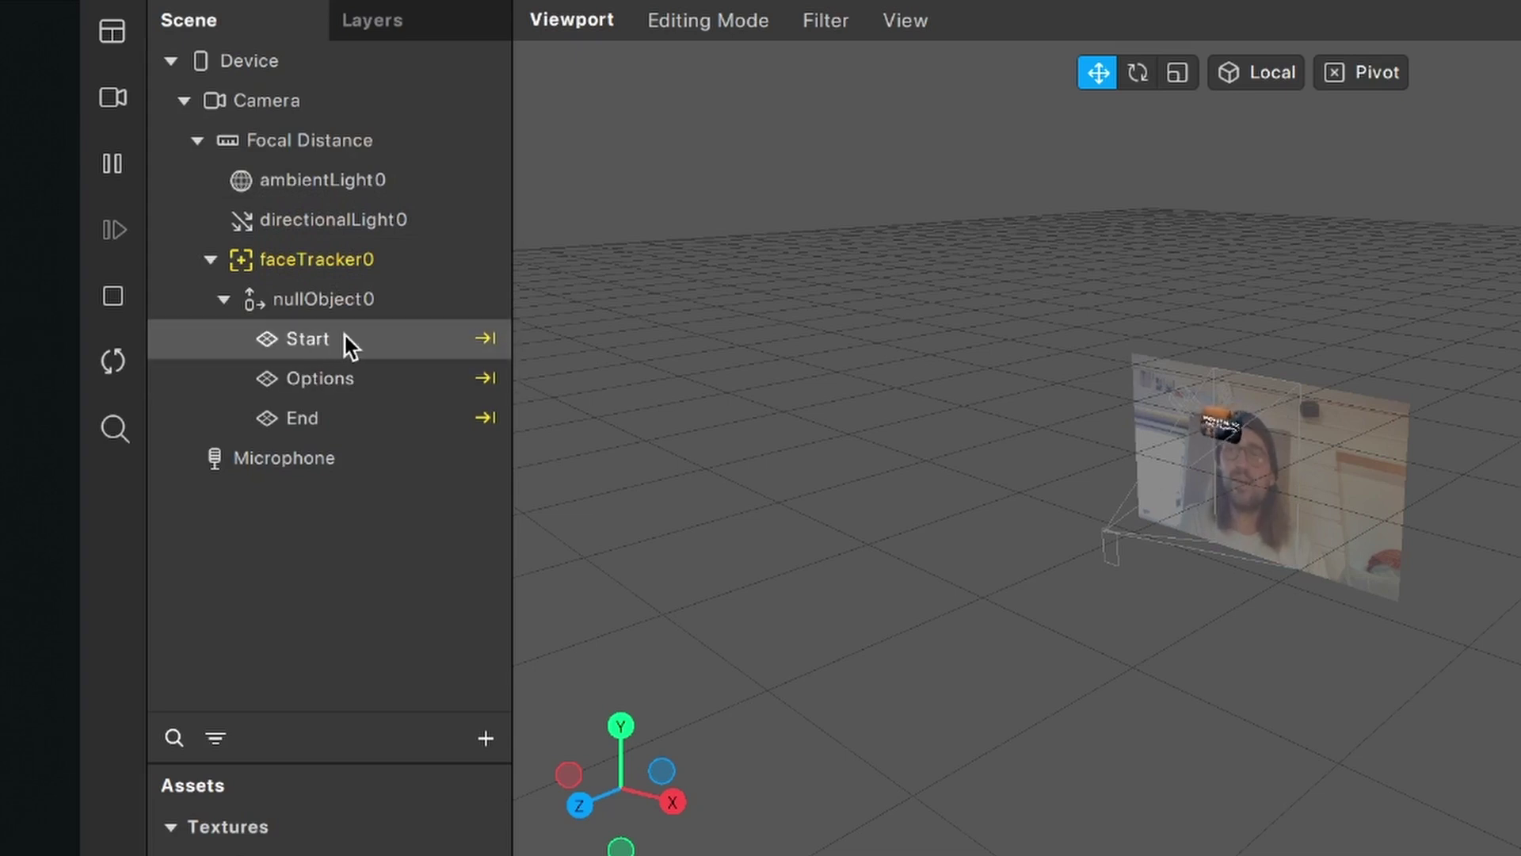
- Move the End plane up in the Scene list, tap the preview to test, and shift Options right
click(309, 420)
drag(293, 431, 345, 354)
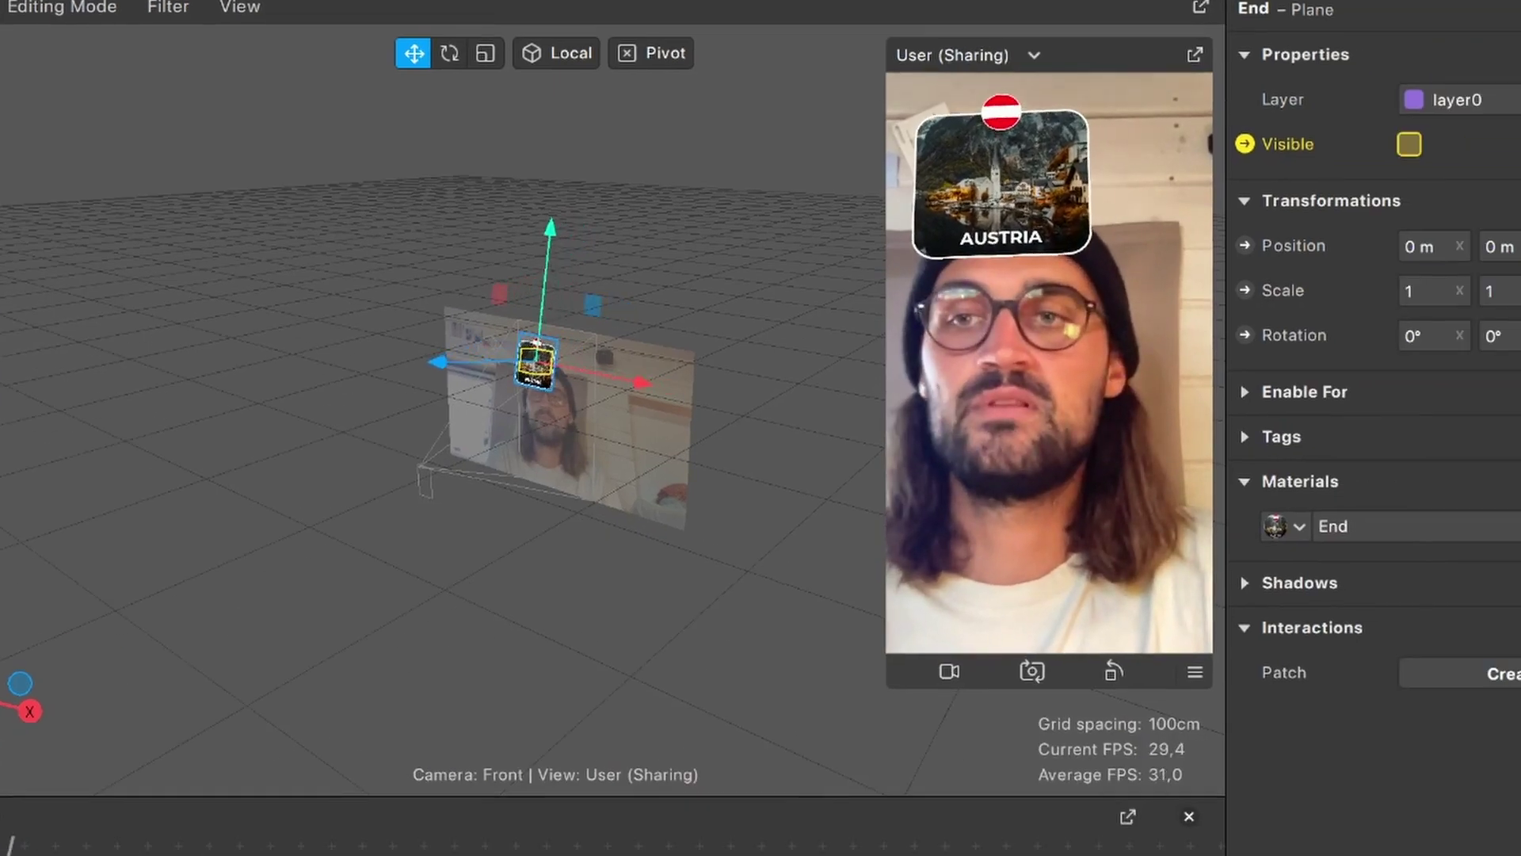
click(1107, 535)
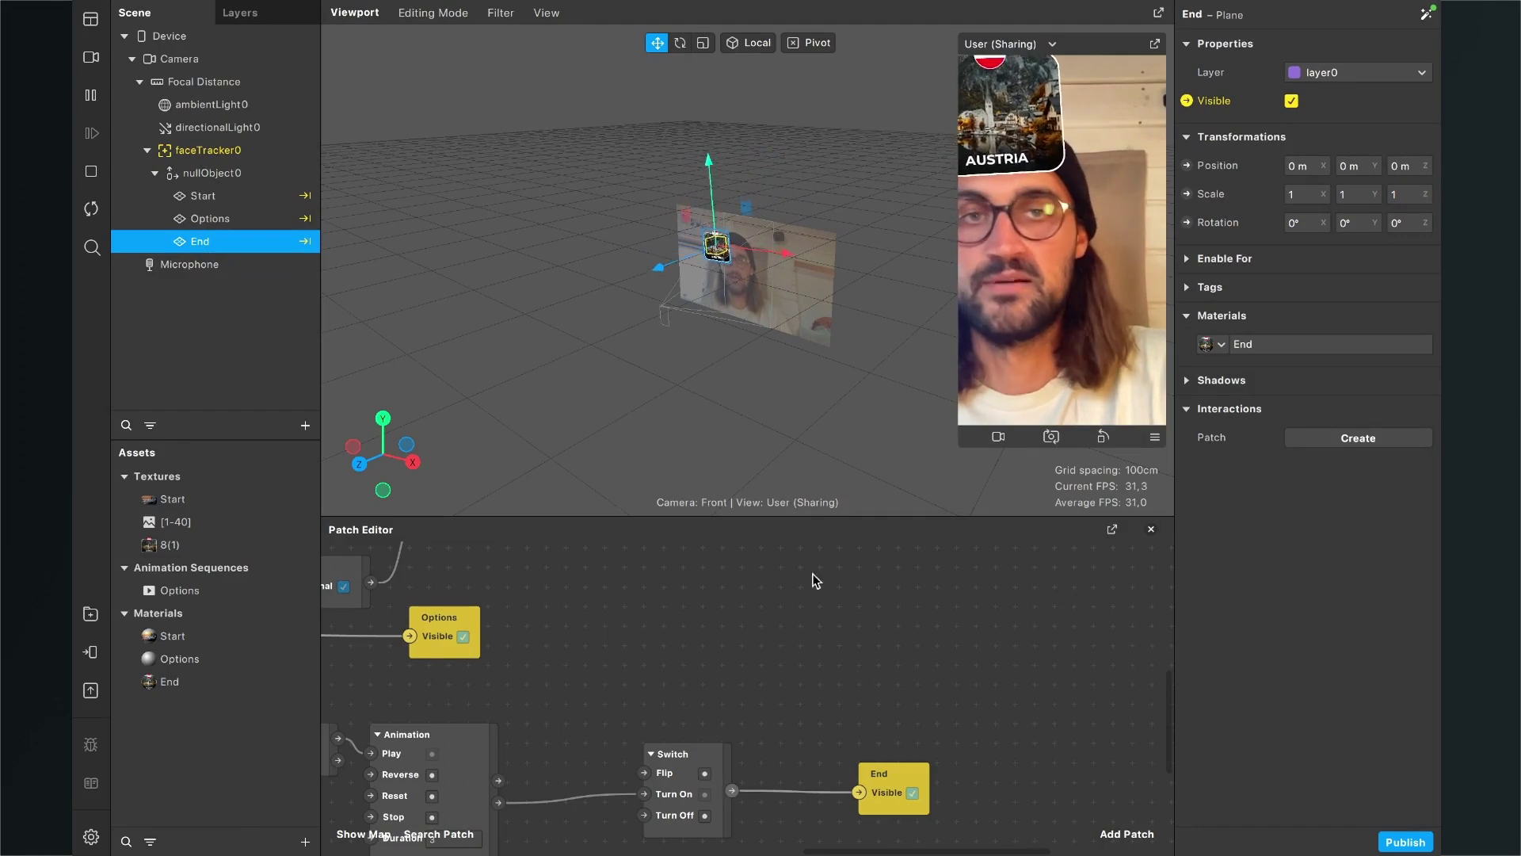
drag(428, 622, 757, 616)
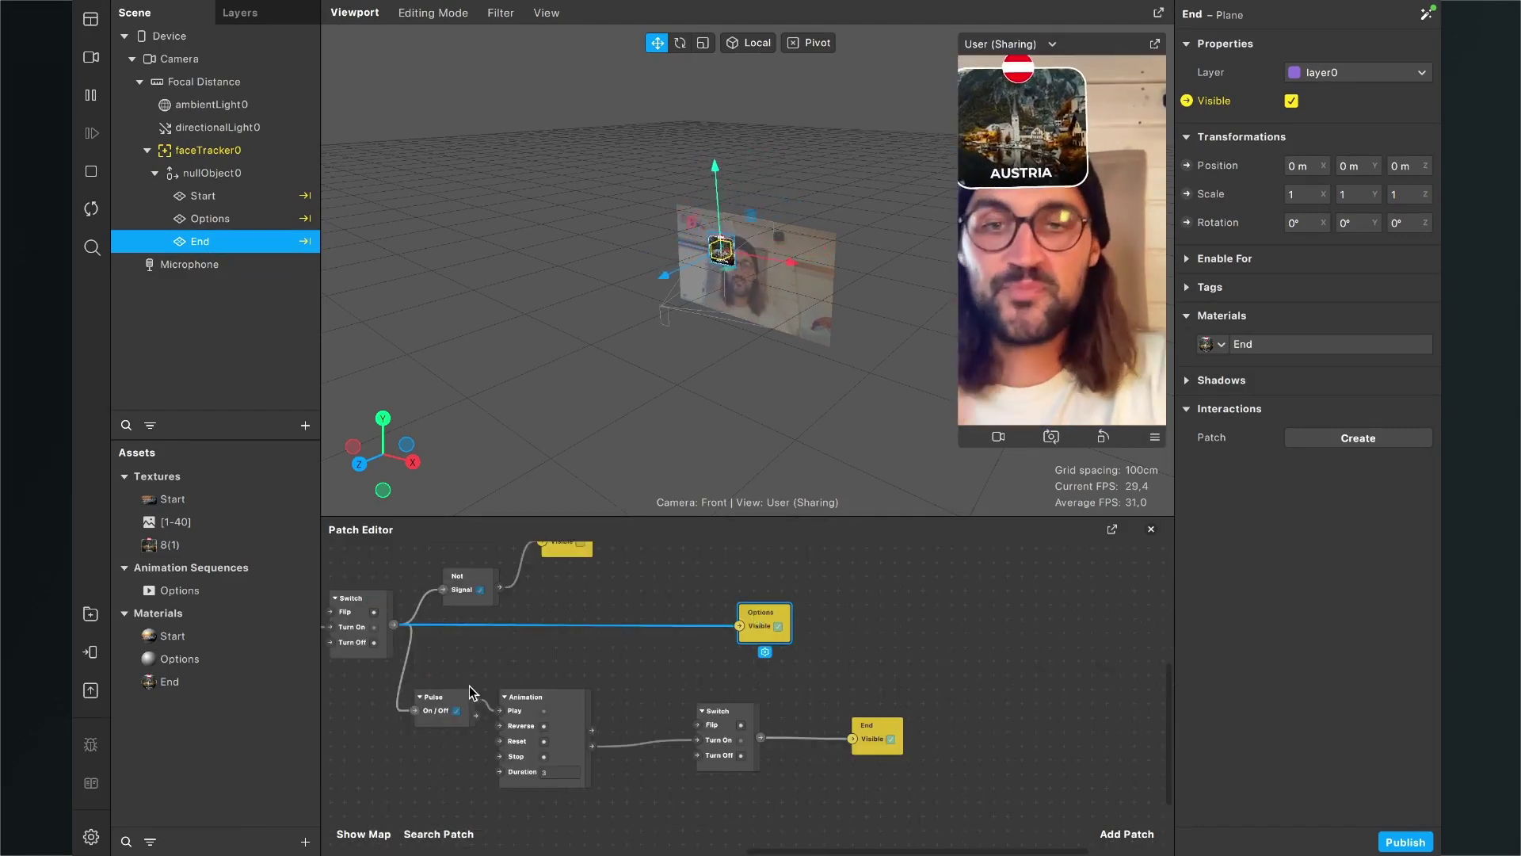
scroll(541, 649, up, 3)
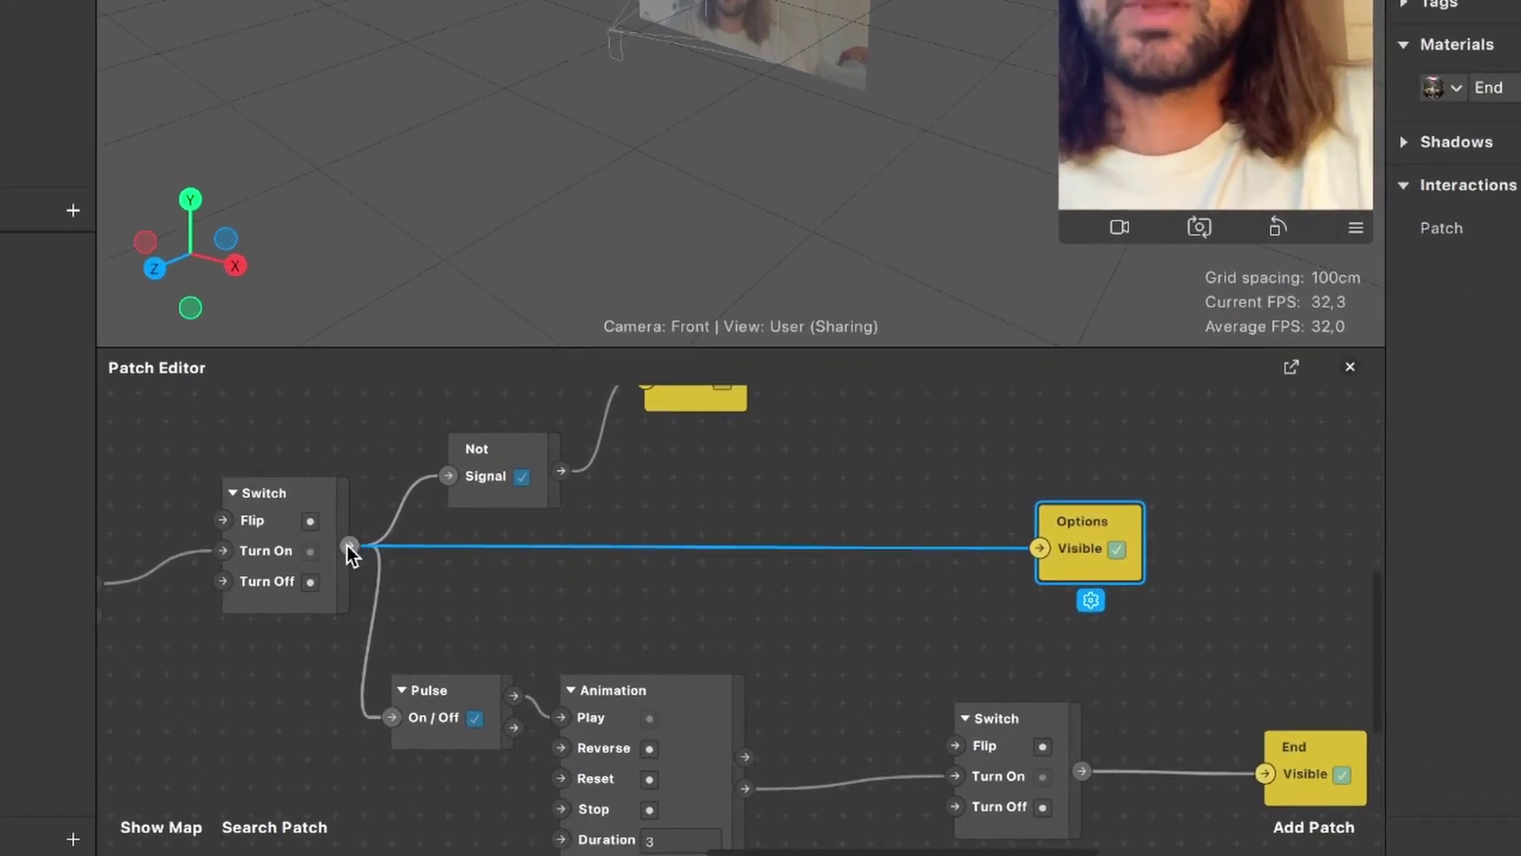
- Add a new Switch on the Options wire and feed the first Switch output into its Turn On
click(1285, 831)
text(swic)
key(BackSpace)
key(BackSpace)
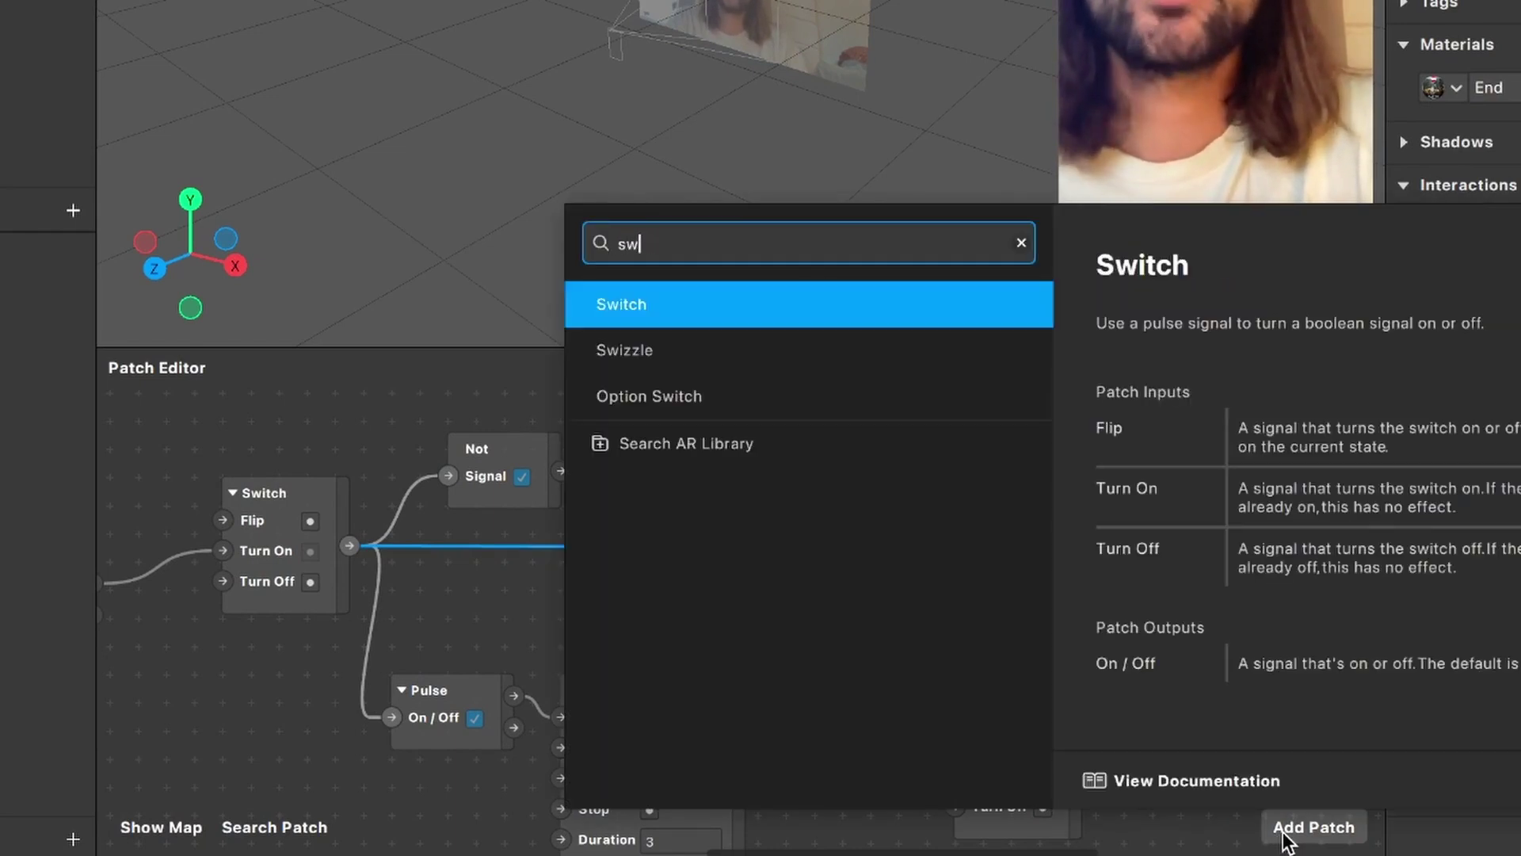
key(Escape)
drag(824, 679, 808, 511)
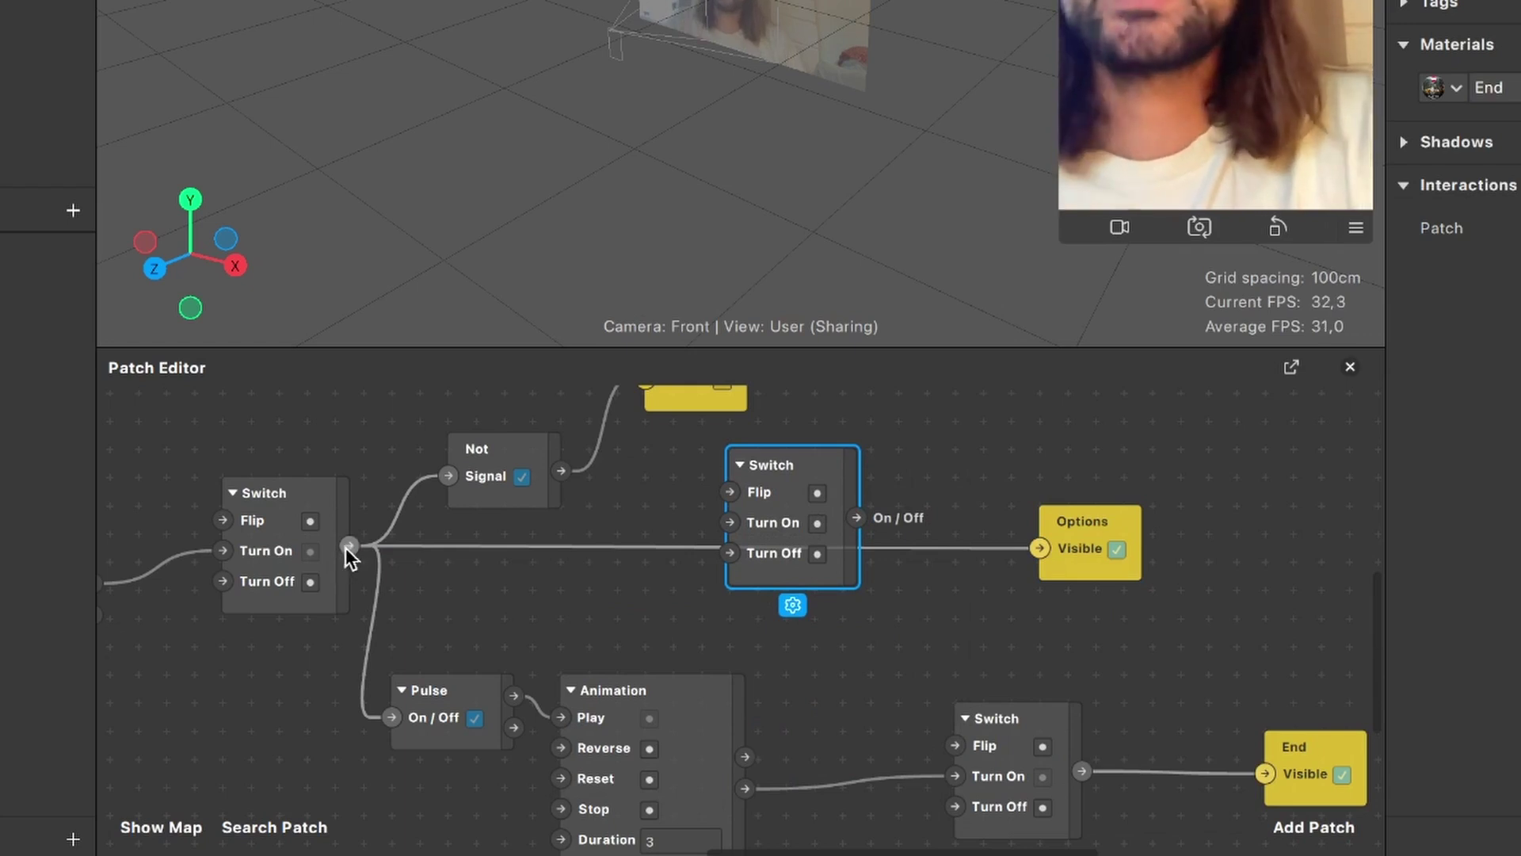
scroll(301, 648, down, 3)
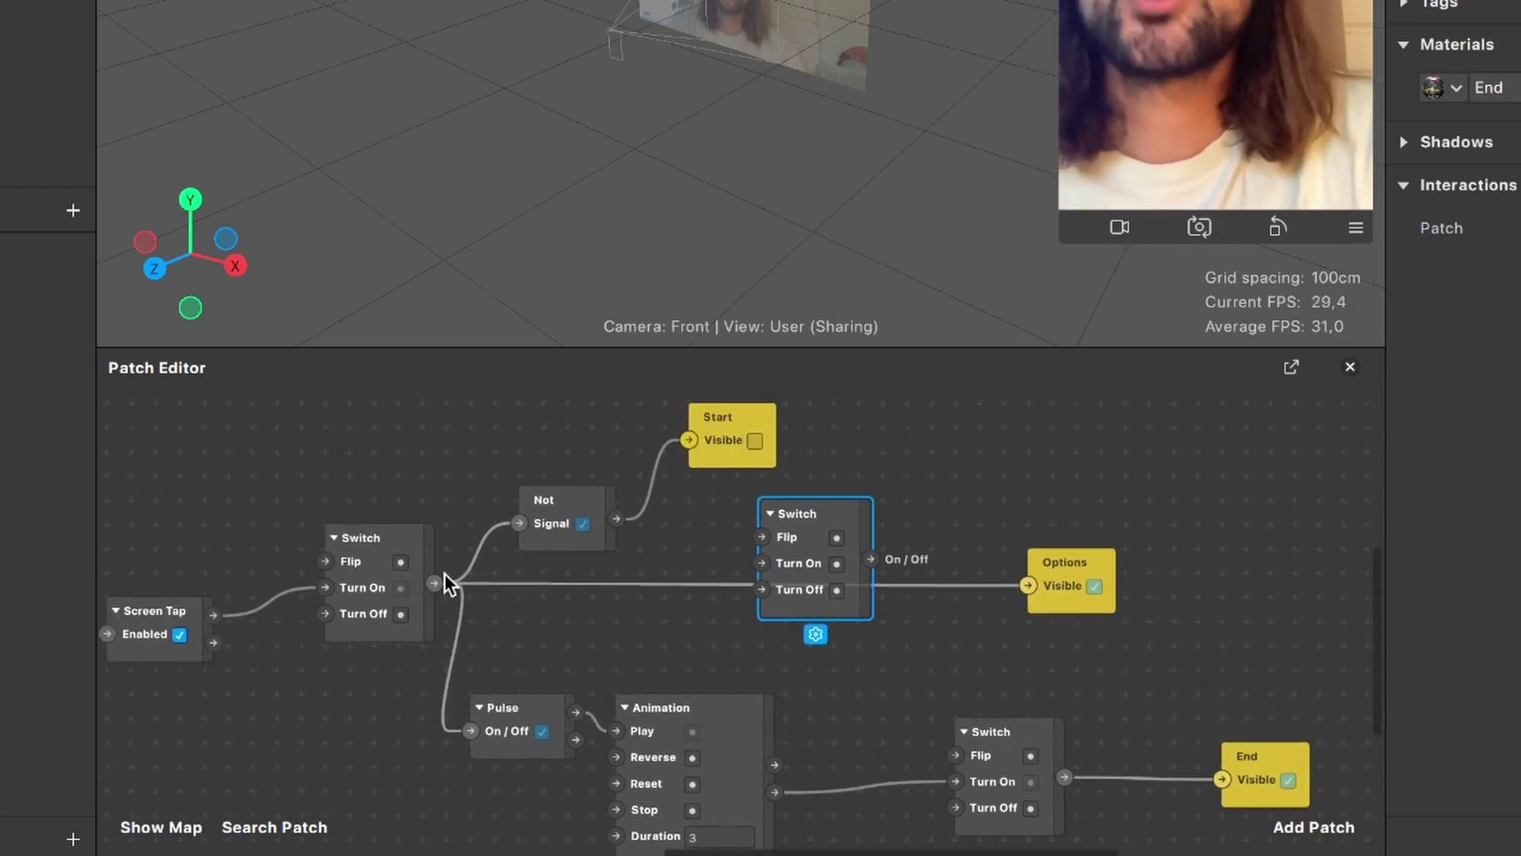
drag(437, 584, 765, 563)
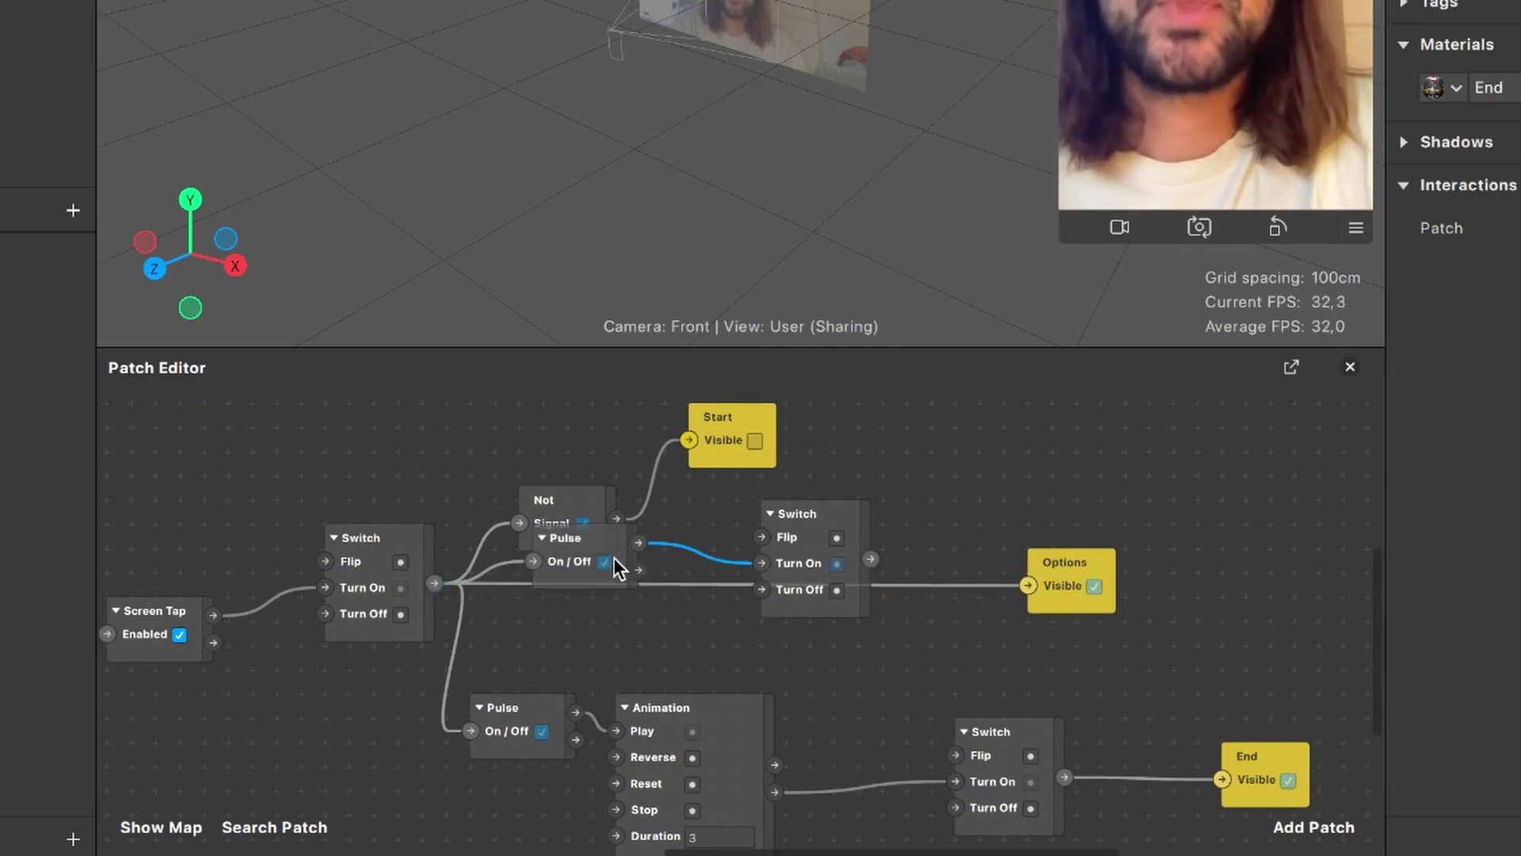
- Connect the Animation's Completed output to the top Switch's Turn Off
drag(615, 558, 887, 548)
scroll(607, 620, right, 3)
scroll(713, 650, right, 5)
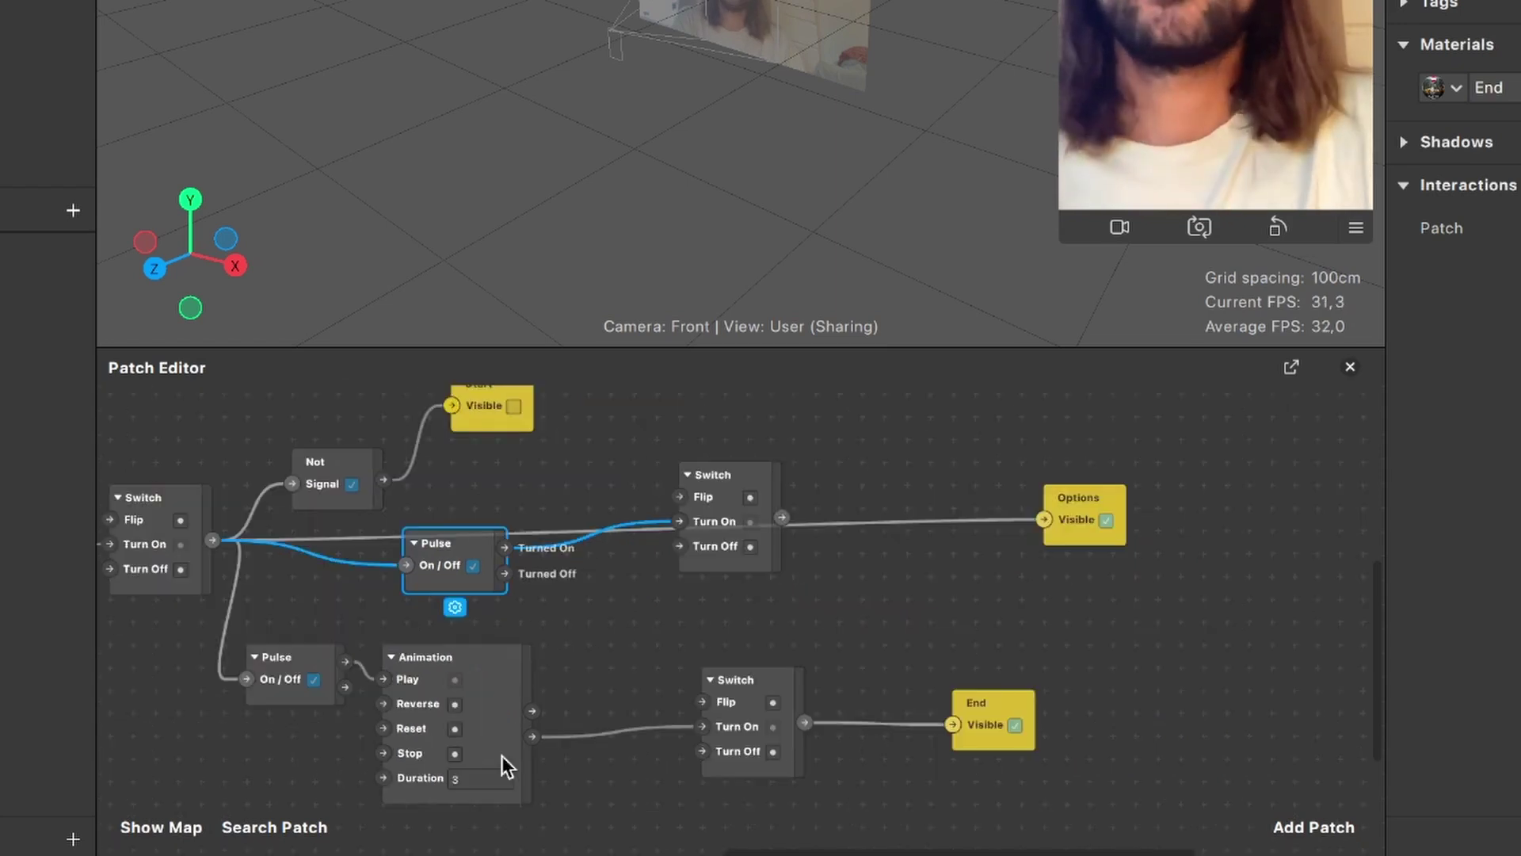
scroll(467, 697, up, 3)
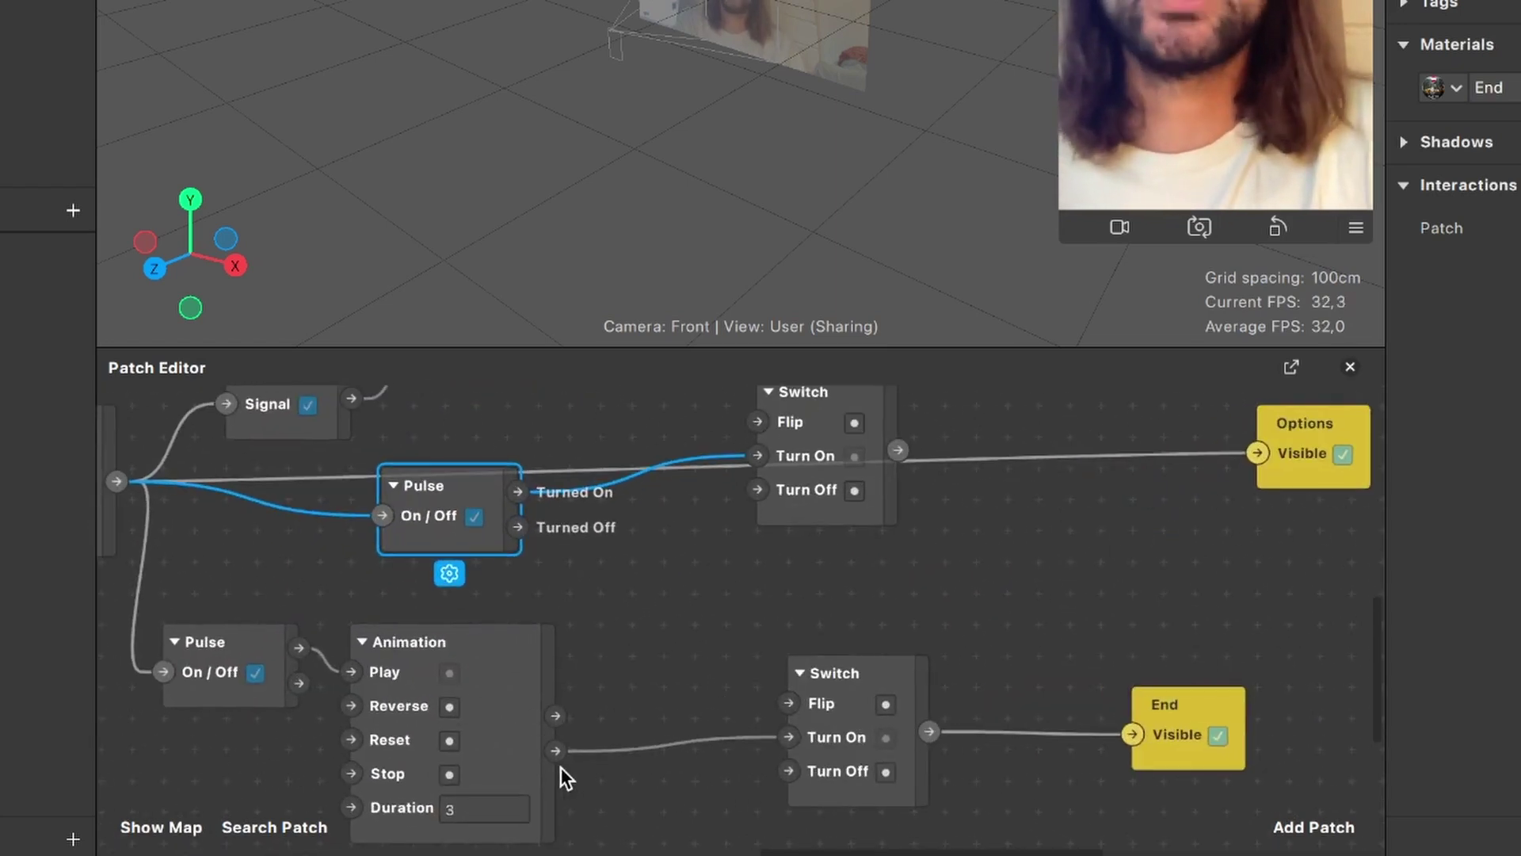
drag(555, 749, 767, 488)
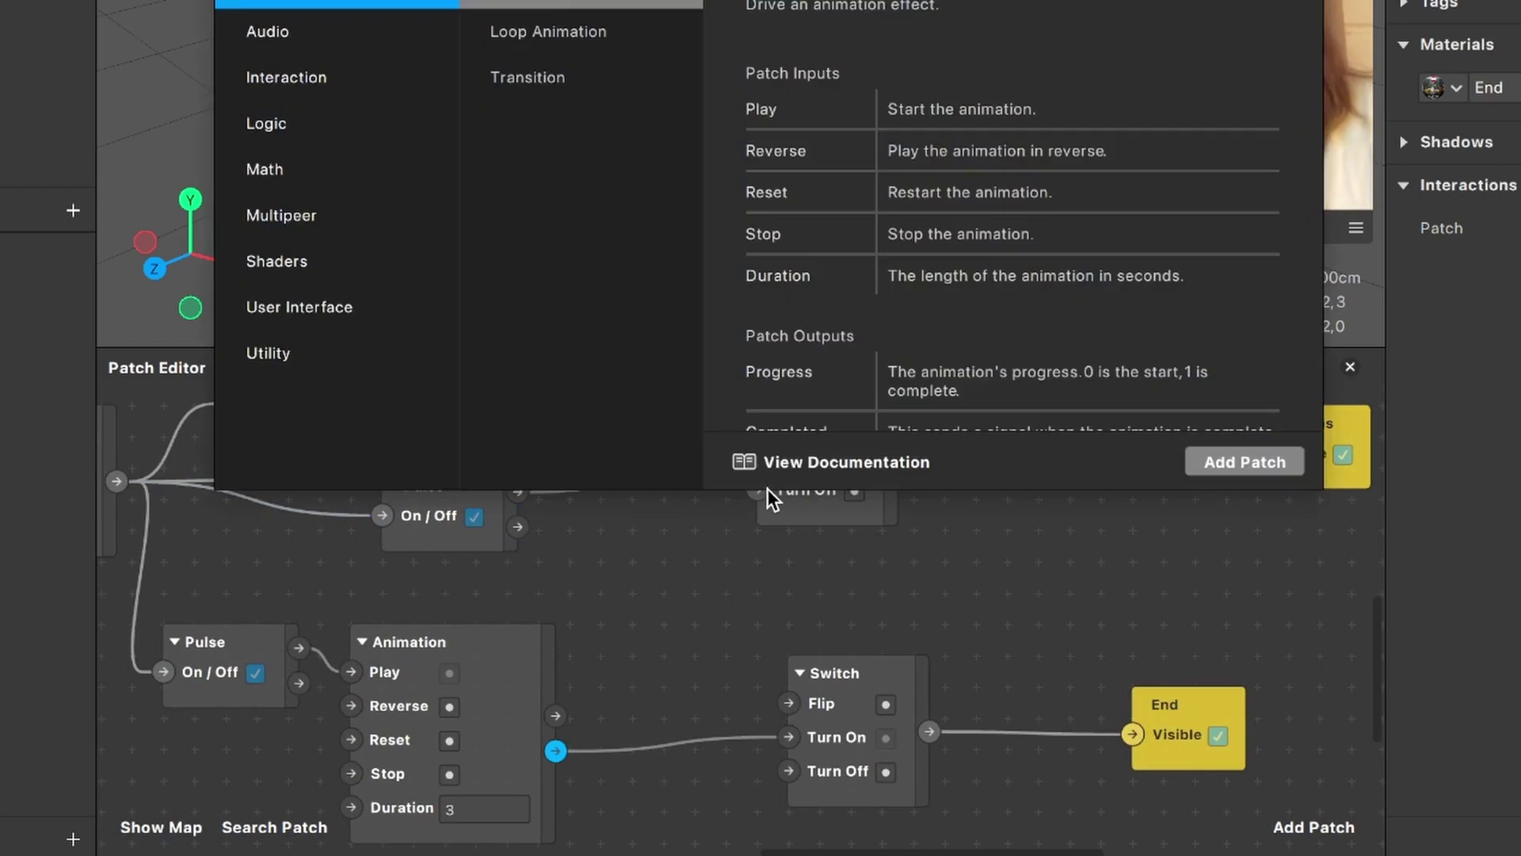
click(669, 671)
drag(556, 750, 759, 485)
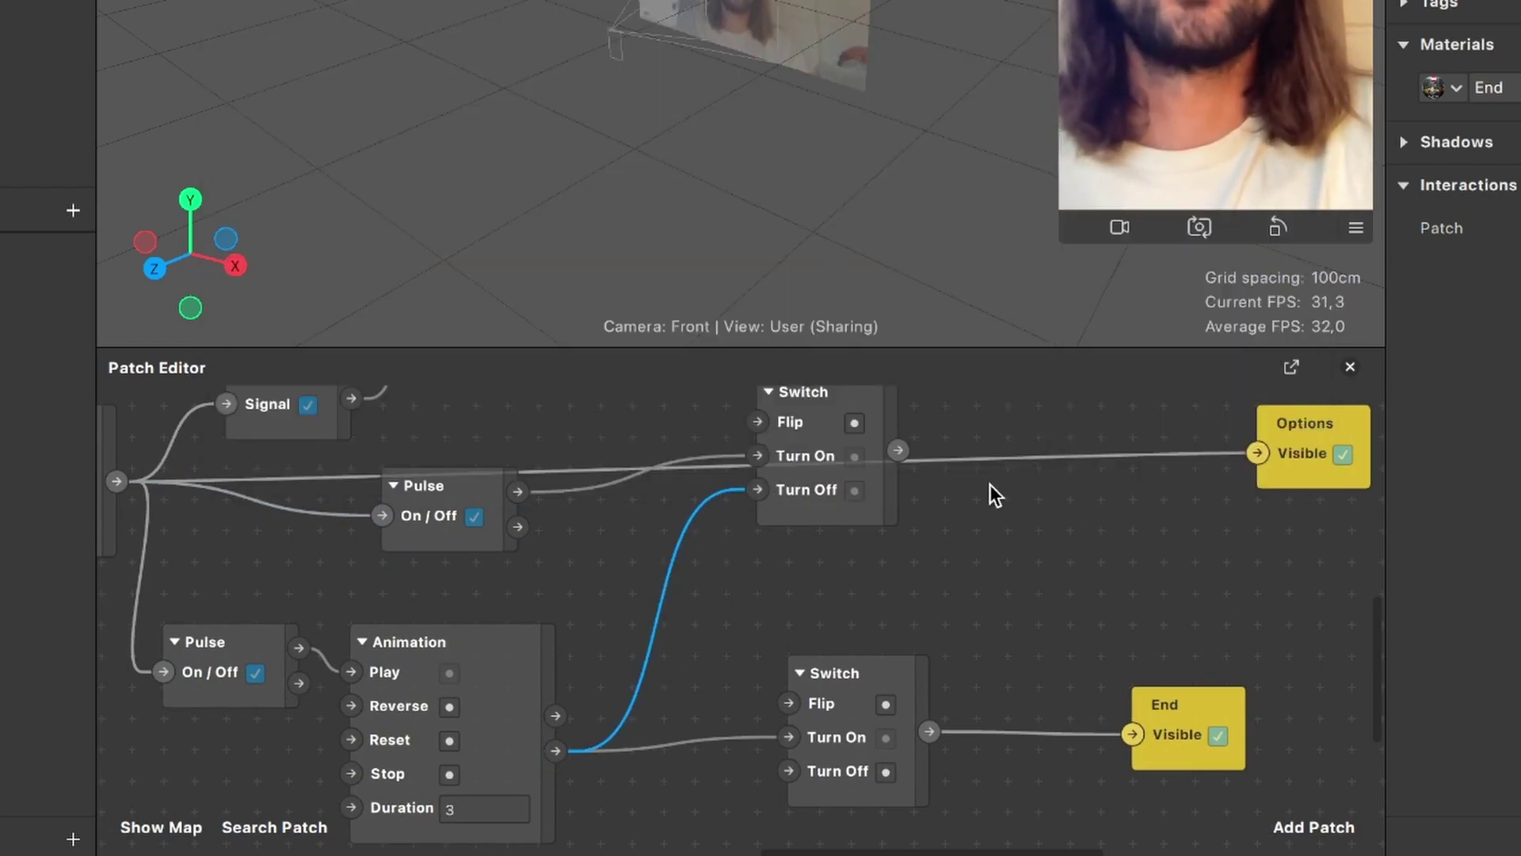
- Wire the top Switch output into Options' Visible input as its only driver
scroll(990, 485, right, 3)
scroll(991, 485, up, 2)
click(1186, 501)
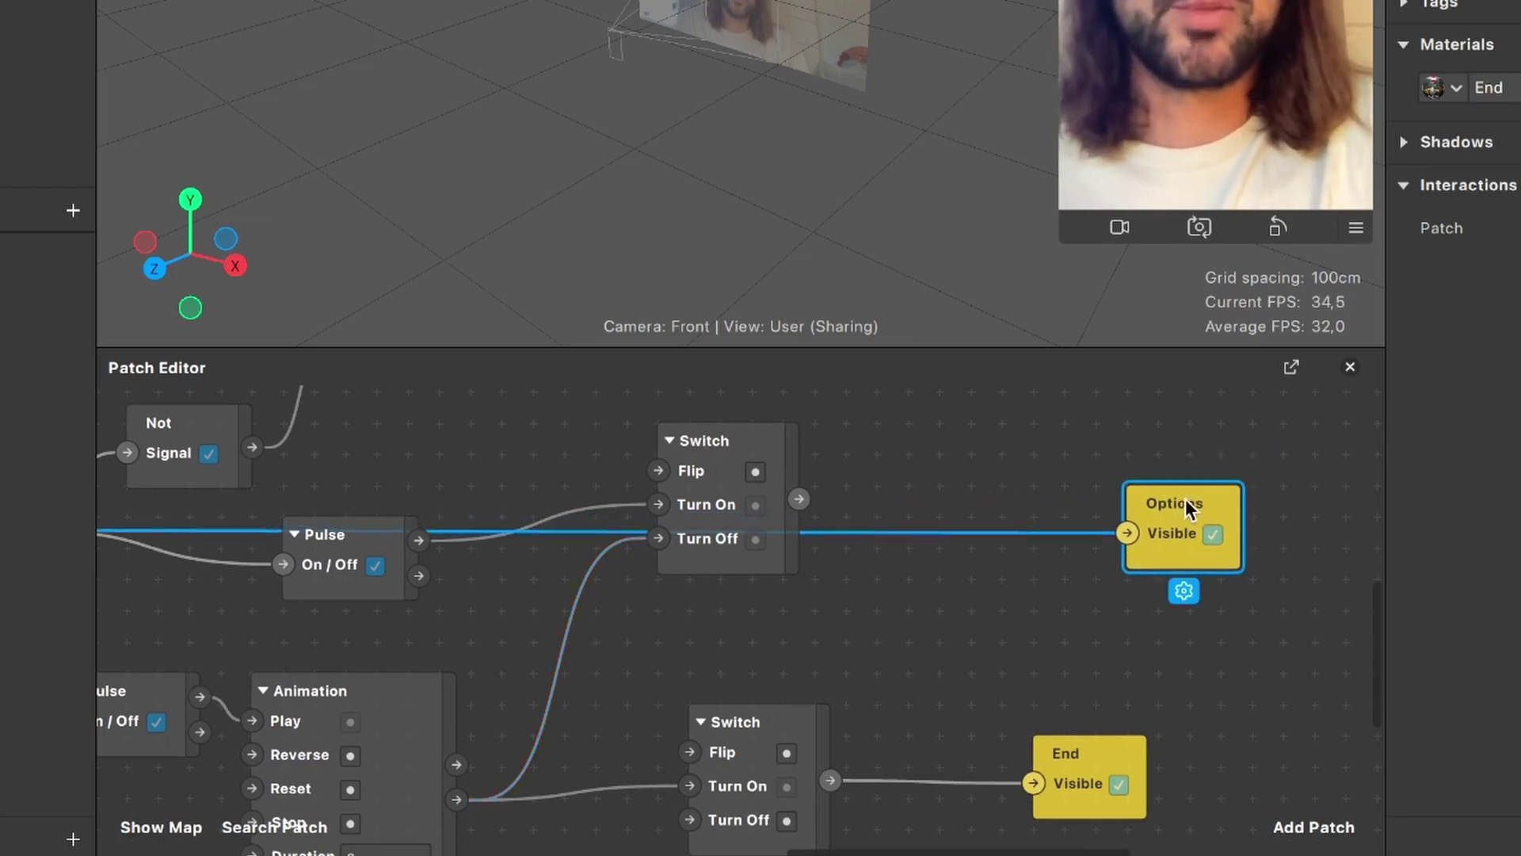
drag(1186, 500, 1184, 526)
drag(802, 498, 1128, 565)
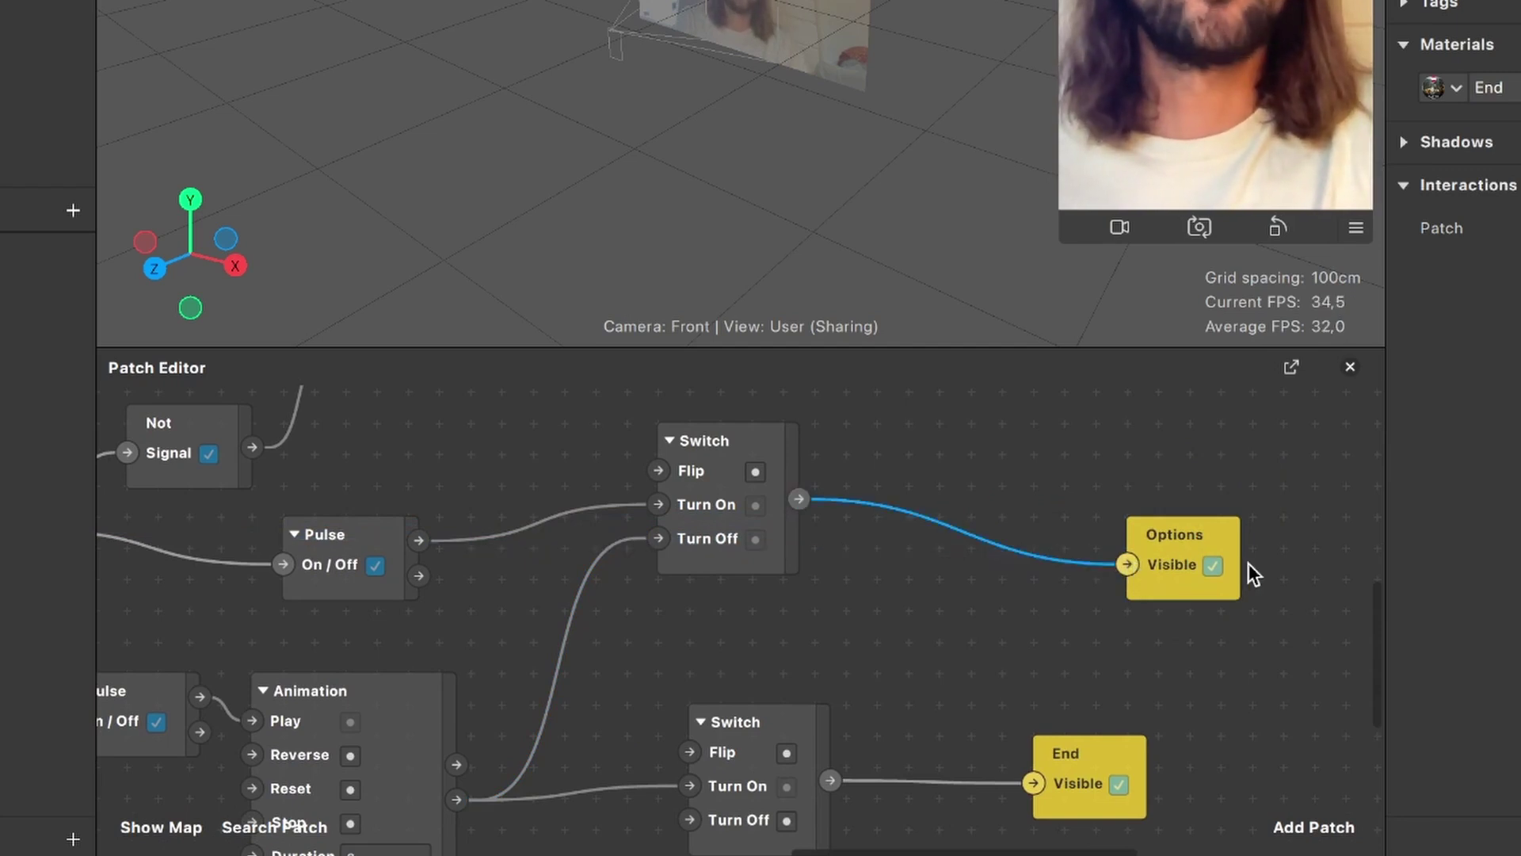
drag(1235, 512, 1201, 519)
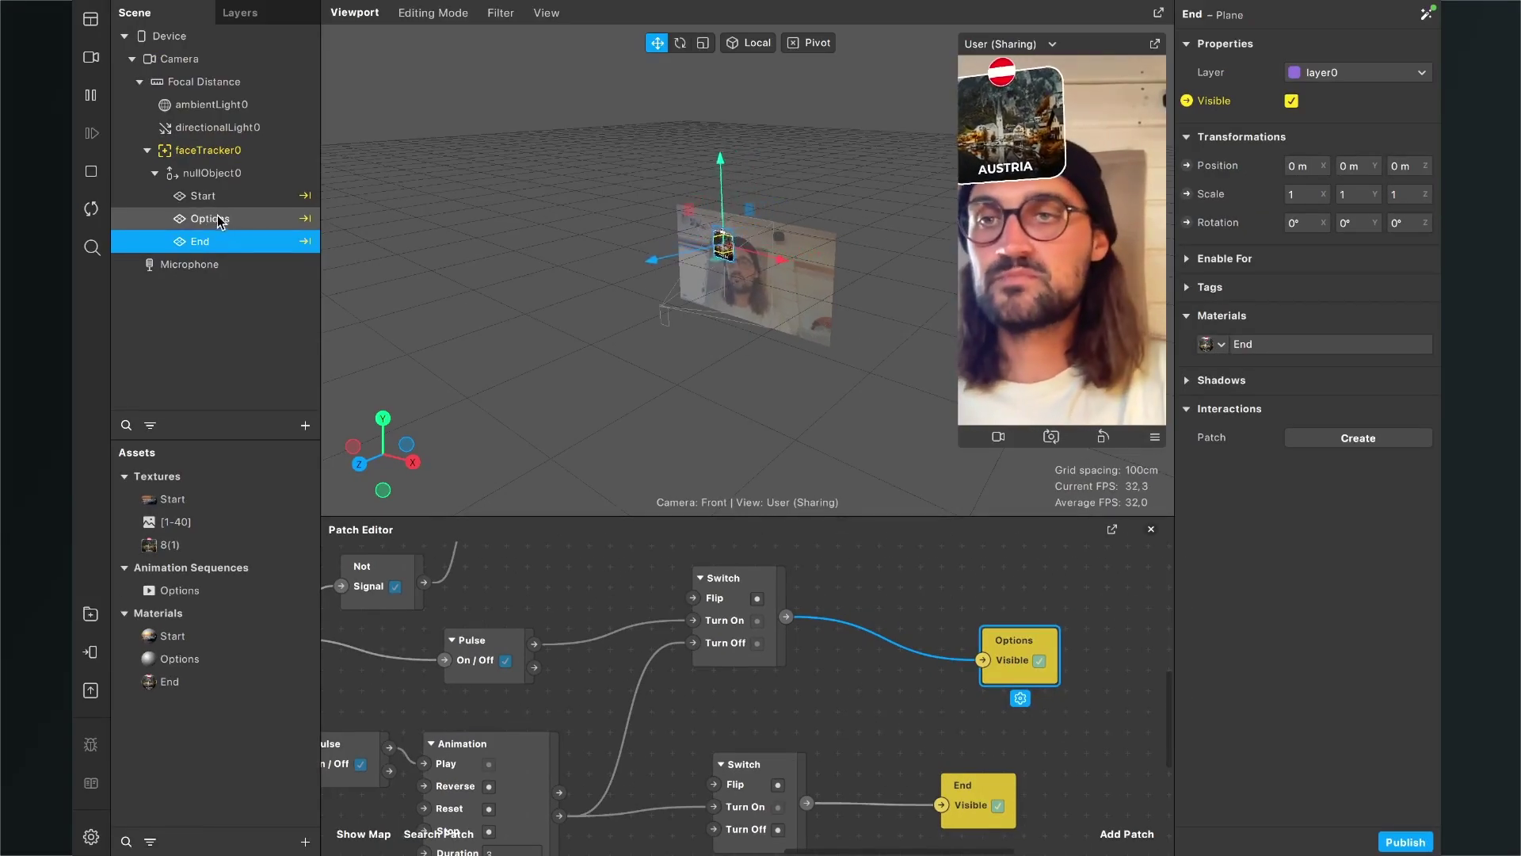
- Drag the Start plane beneath Options in the Scene panel, then zoom out to review the patch graph
click(225, 219)
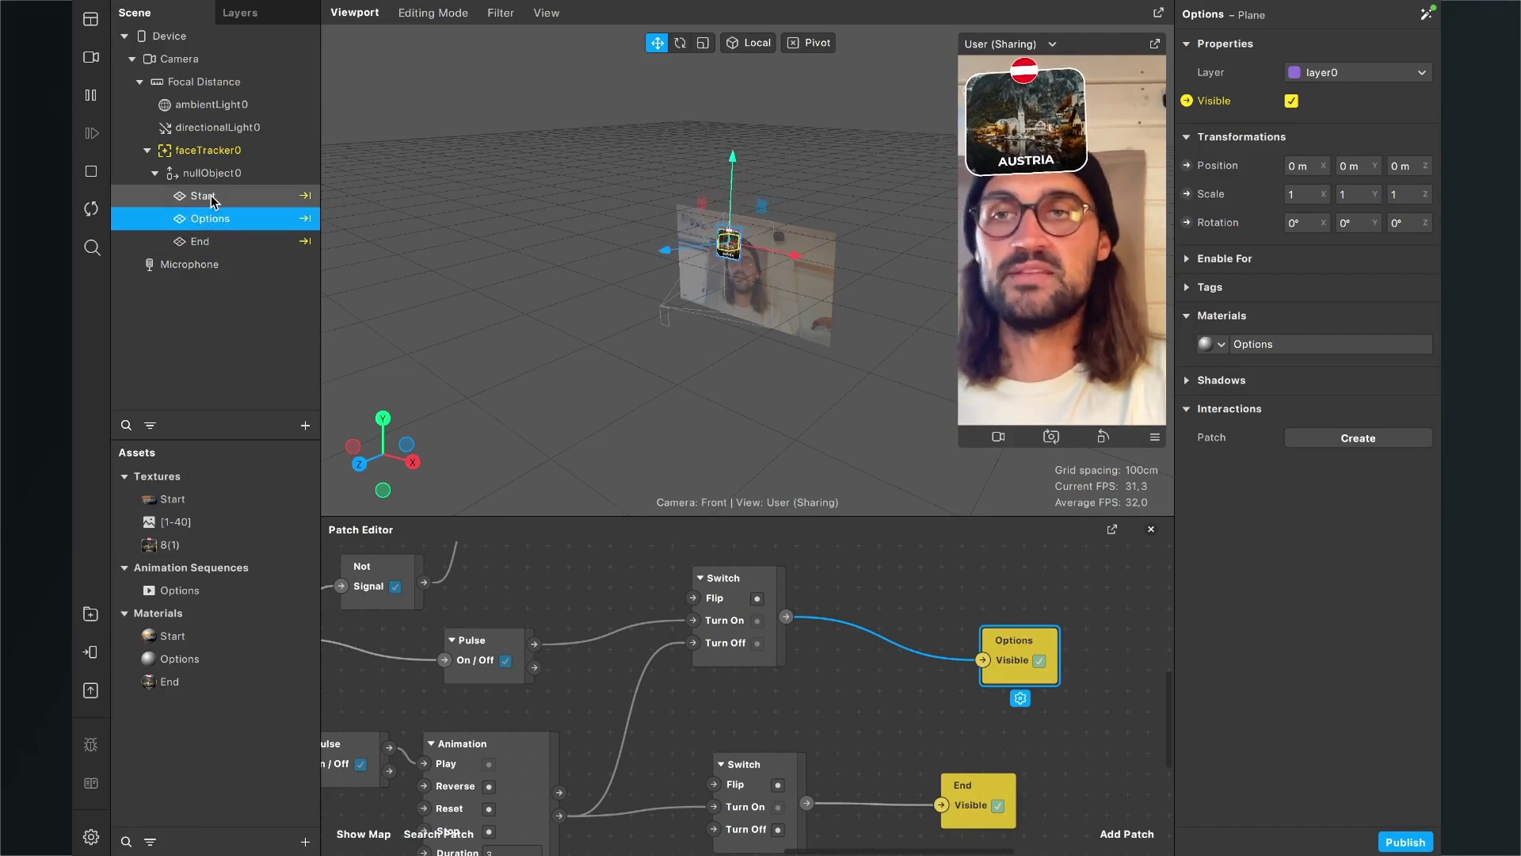
drag(208, 197, 215, 231)
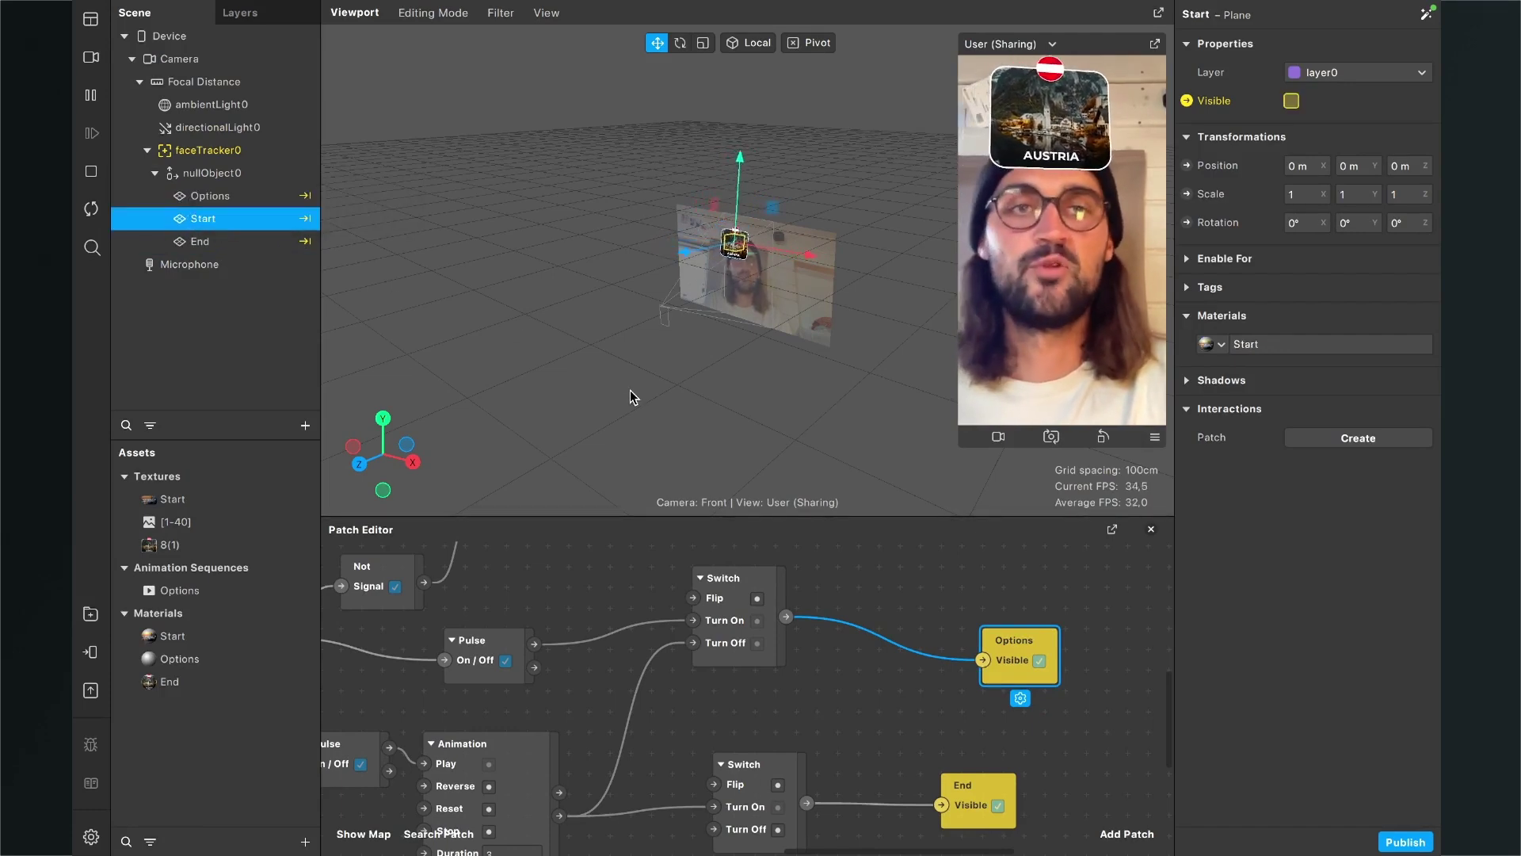
scroll(583, 777, down, 5)
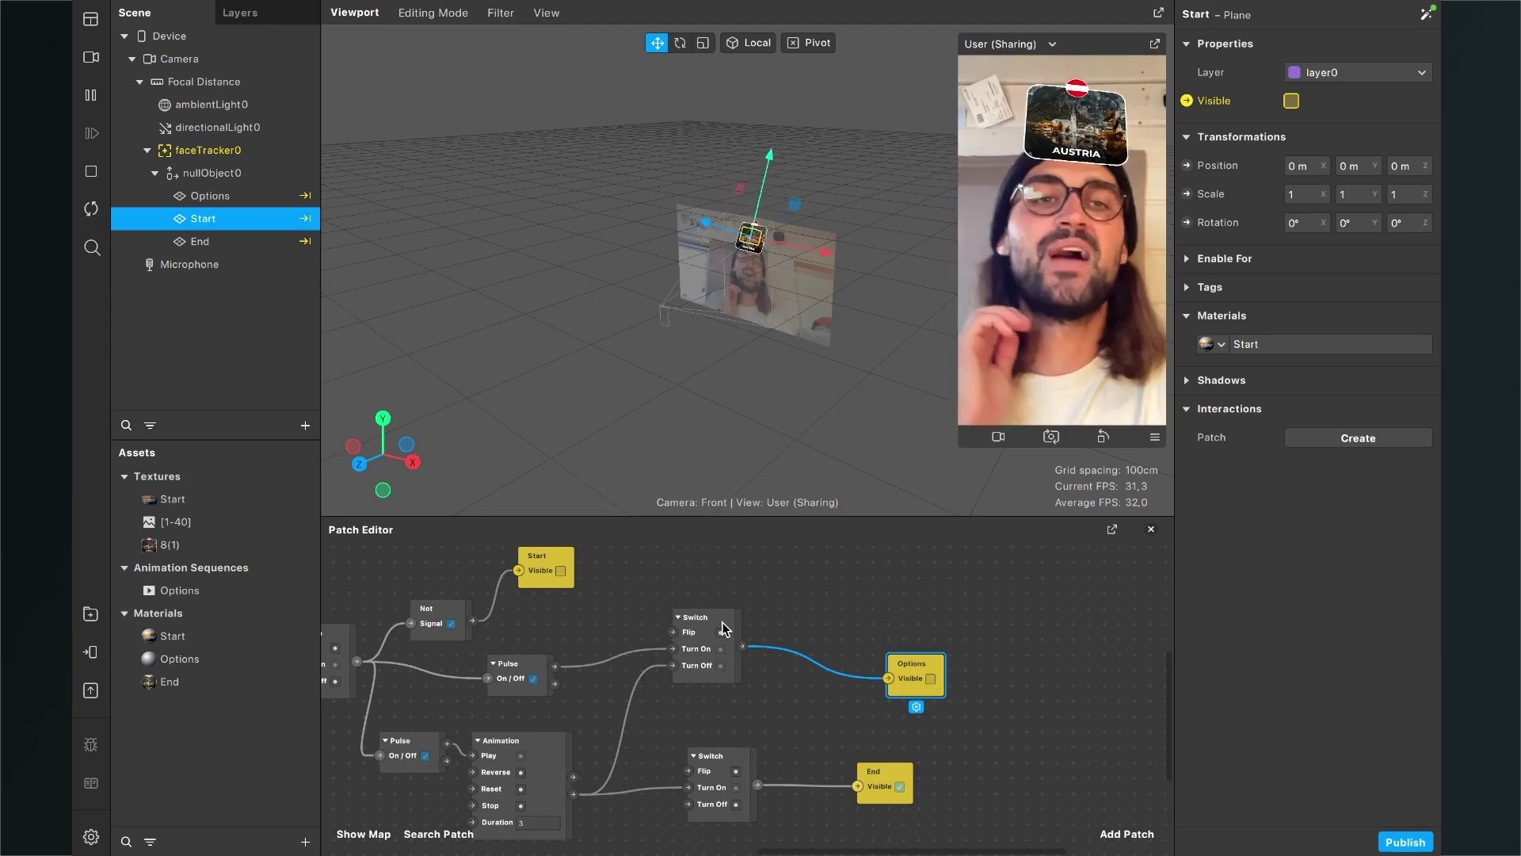
scroll(722, 623, left, 10)
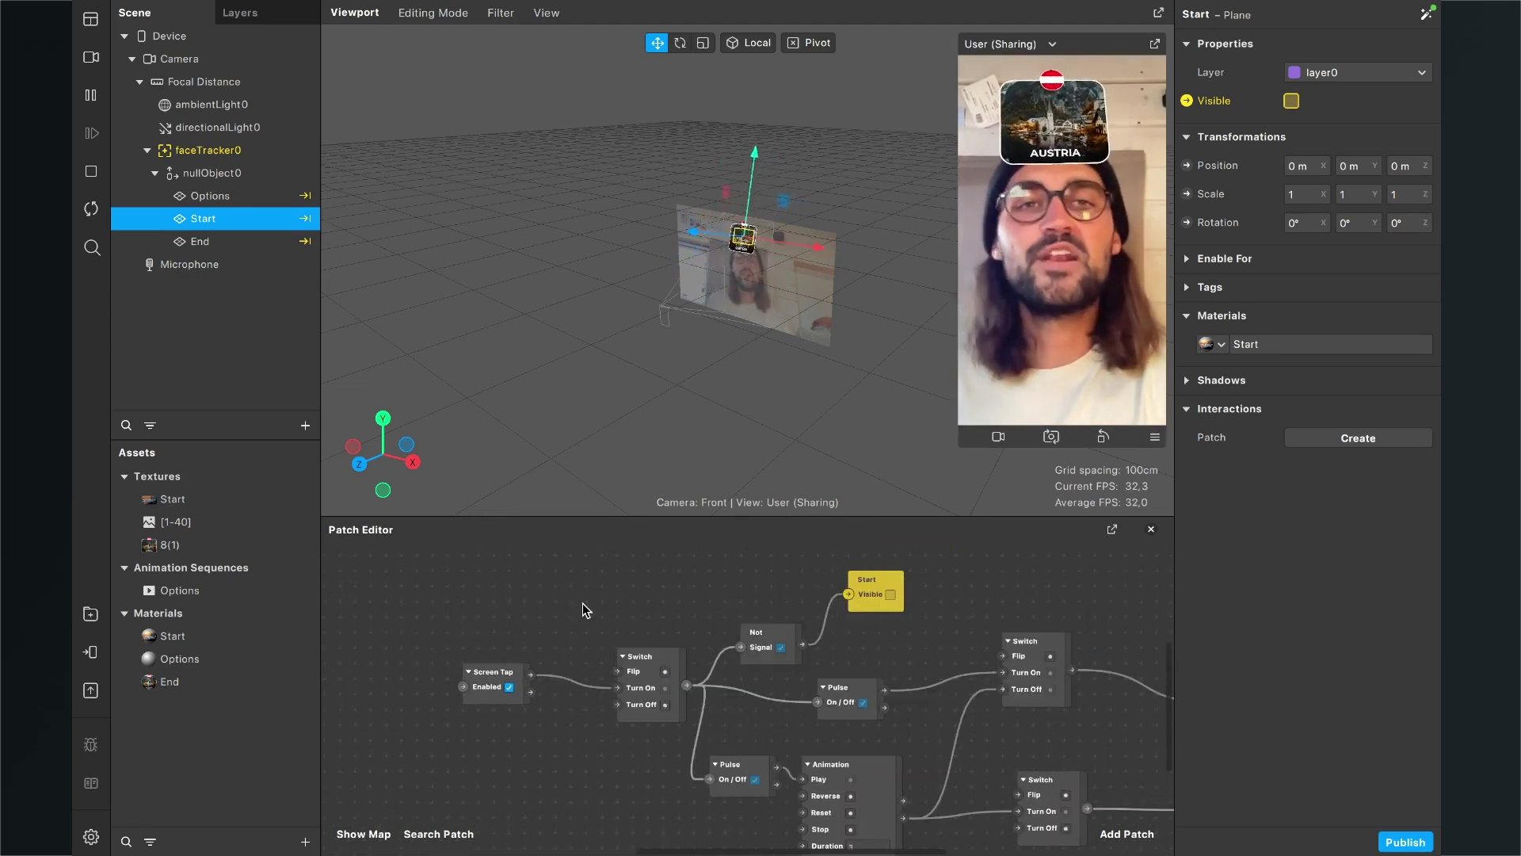